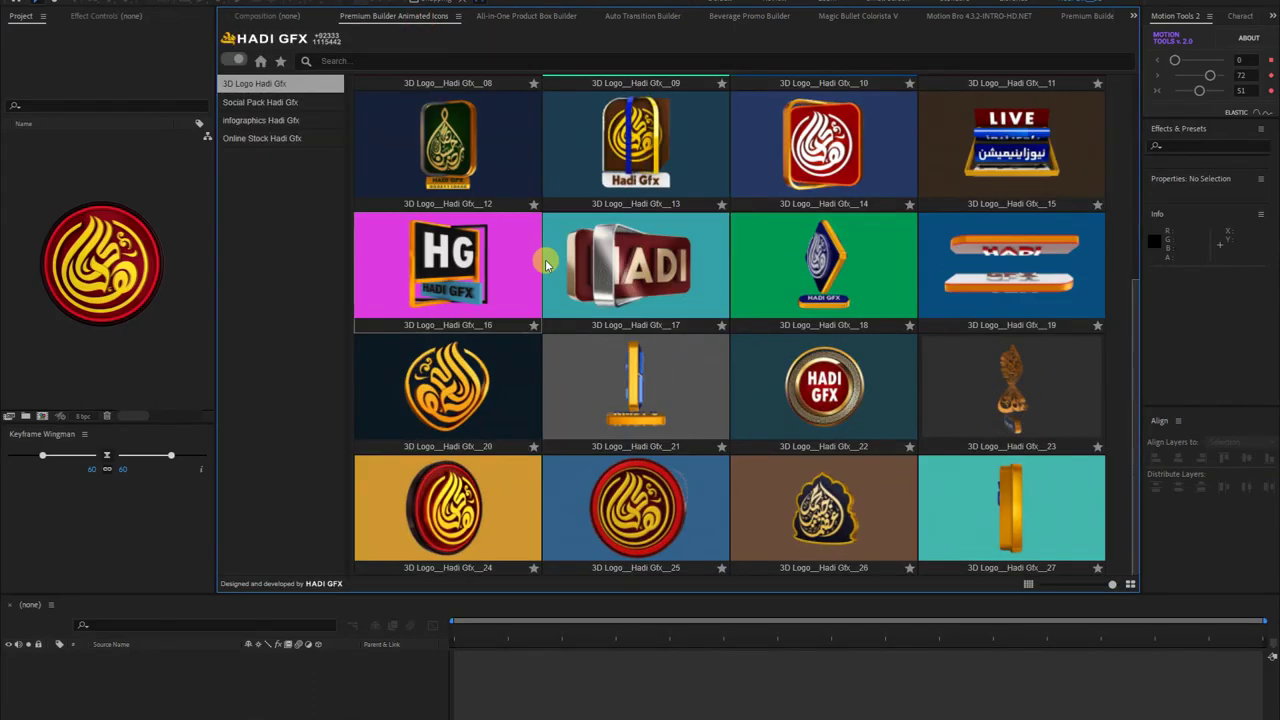
Browse from Social Pack Hadi Gfx into Subscribe Pack, then the Subscribe Devices template category.
scroll(633, 392, up, 2)
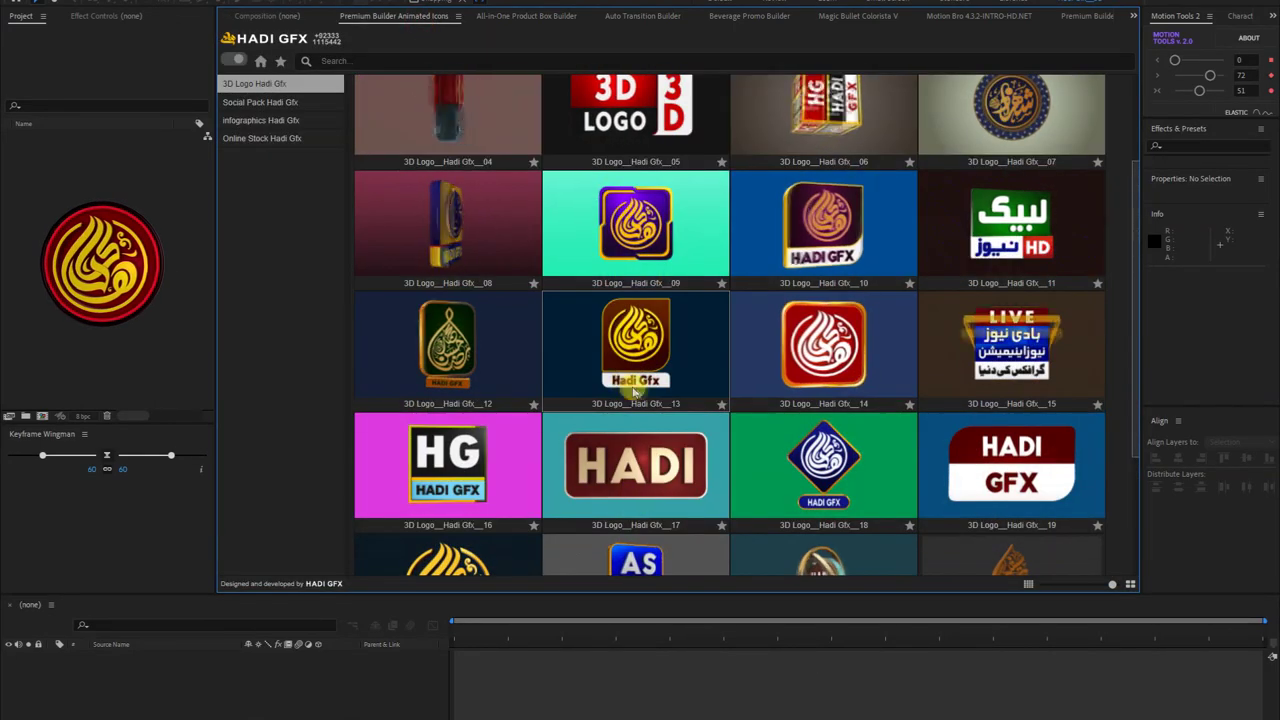
scroll(633, 392, up, 2)
scroll(640, 380, down, 3)
scroll(645, 372, up, 3)
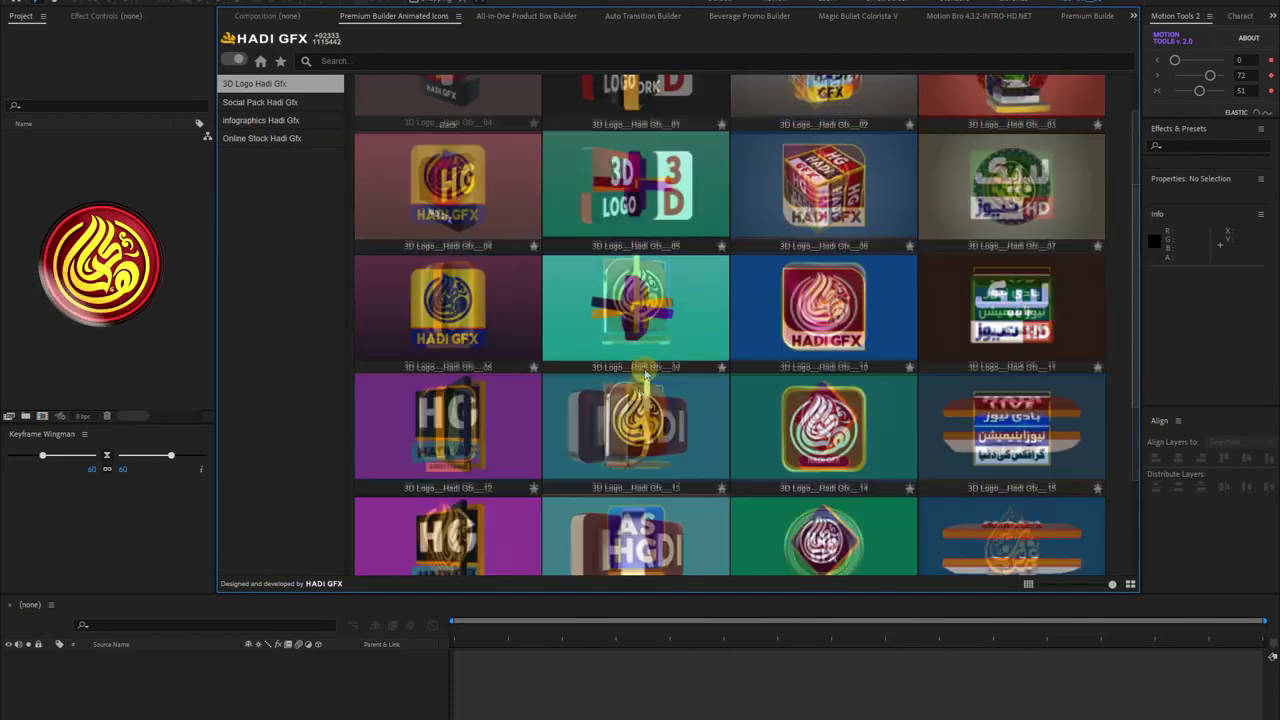
click(289, 104)
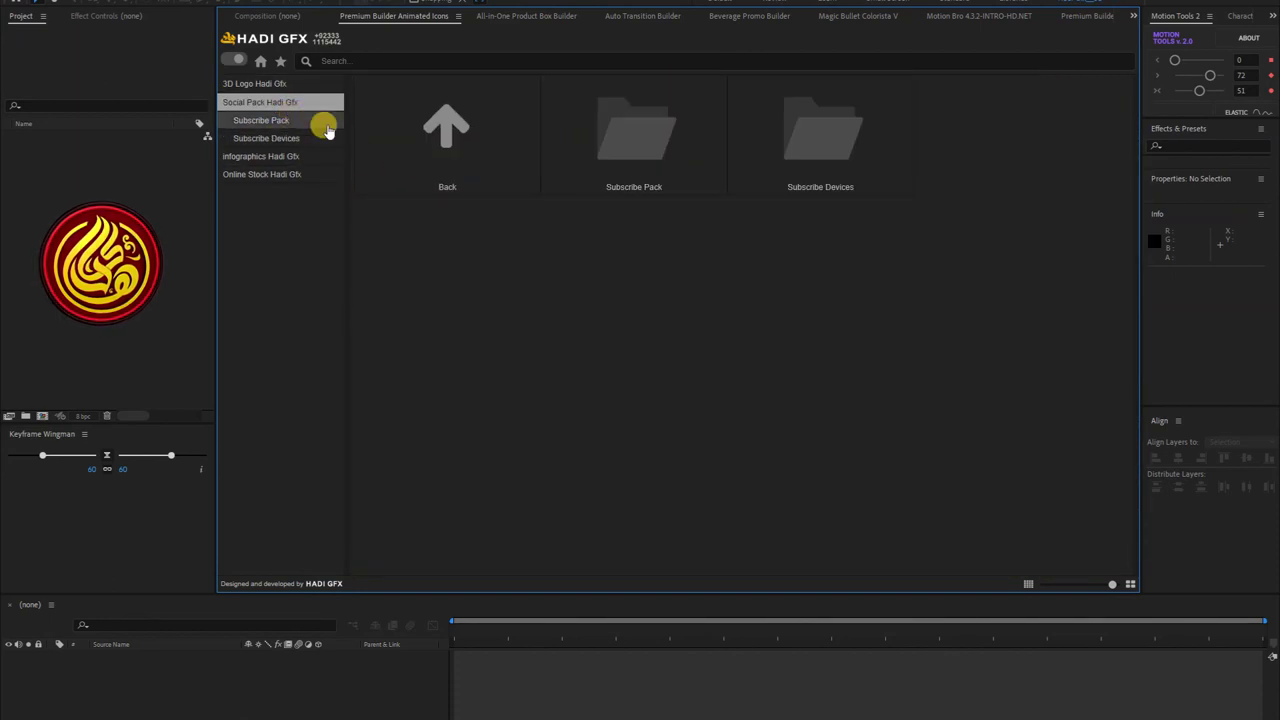
click(252, 120)
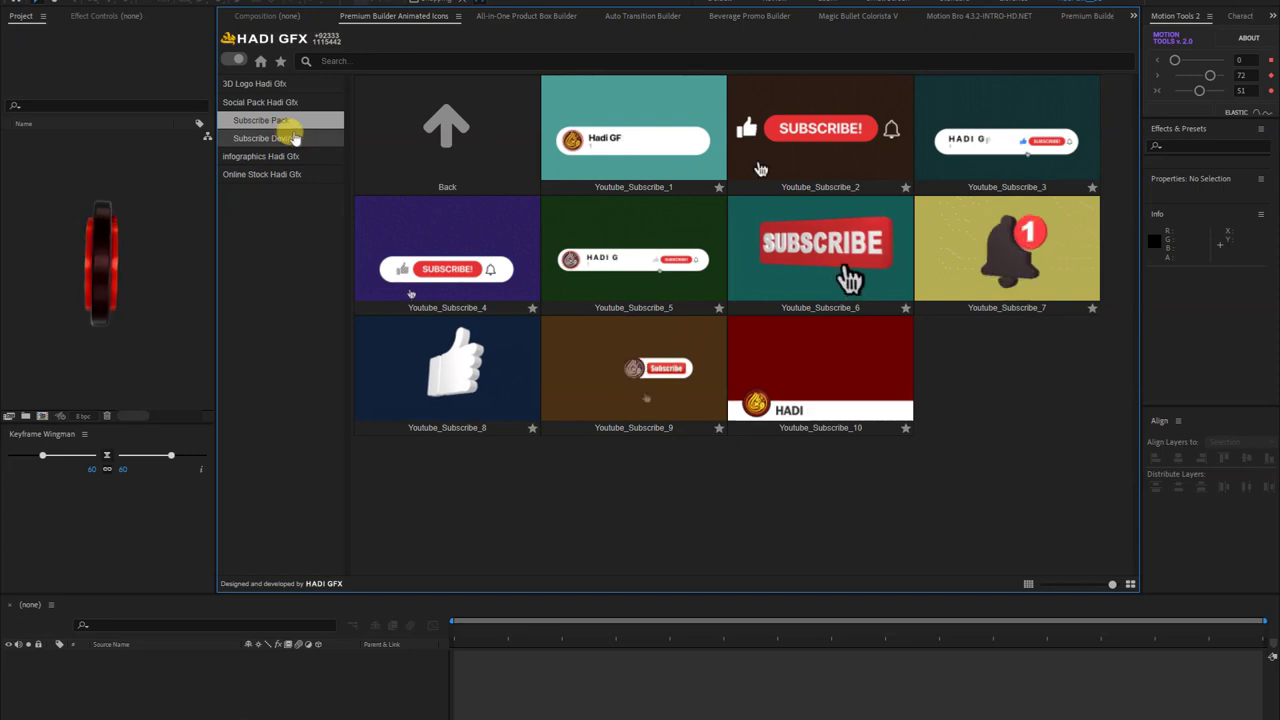
click(418, 340)
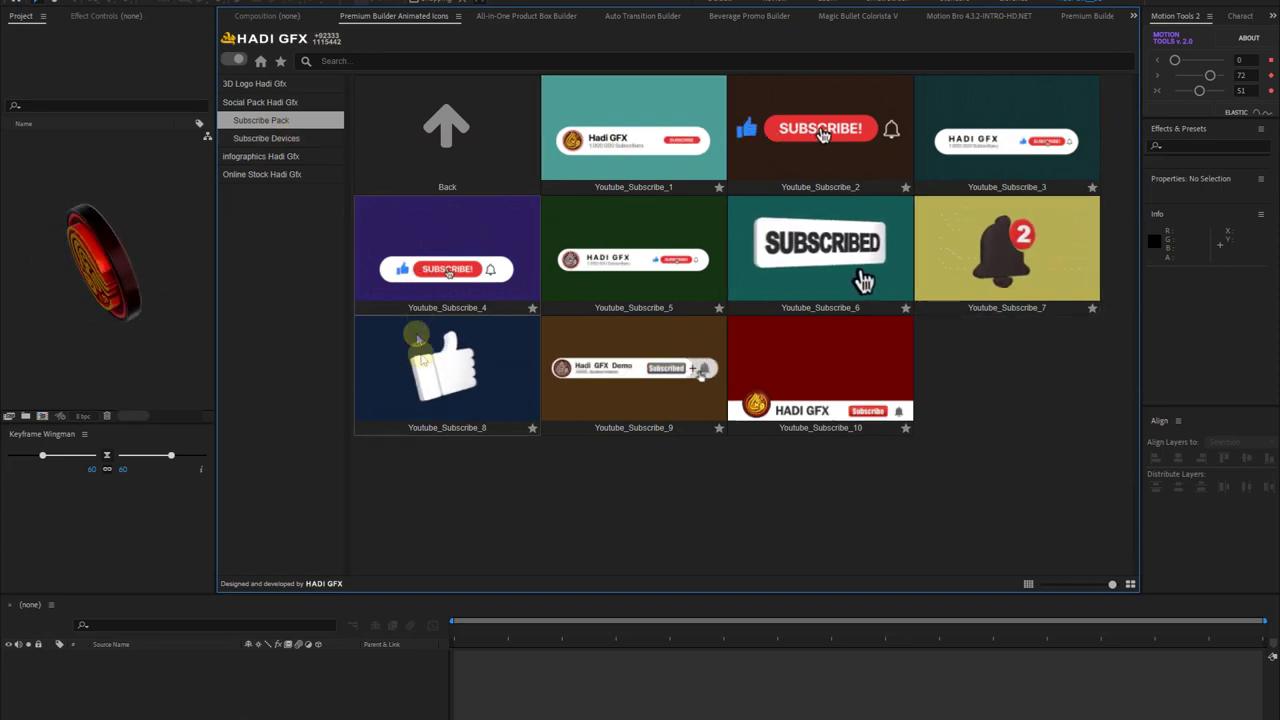
click(260, 141)
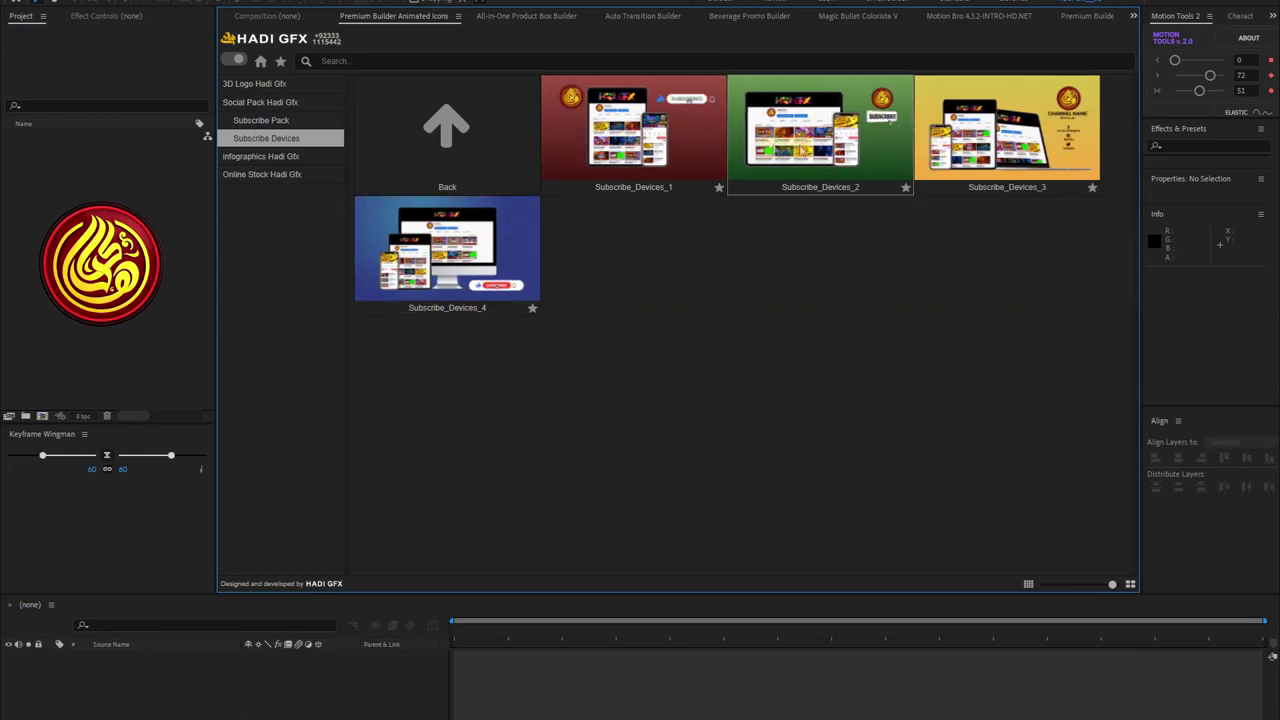
click(274, 158)
Scroll through the infographics templates and move on to the Online Stock category.
scroll(549, 317, down, 5)
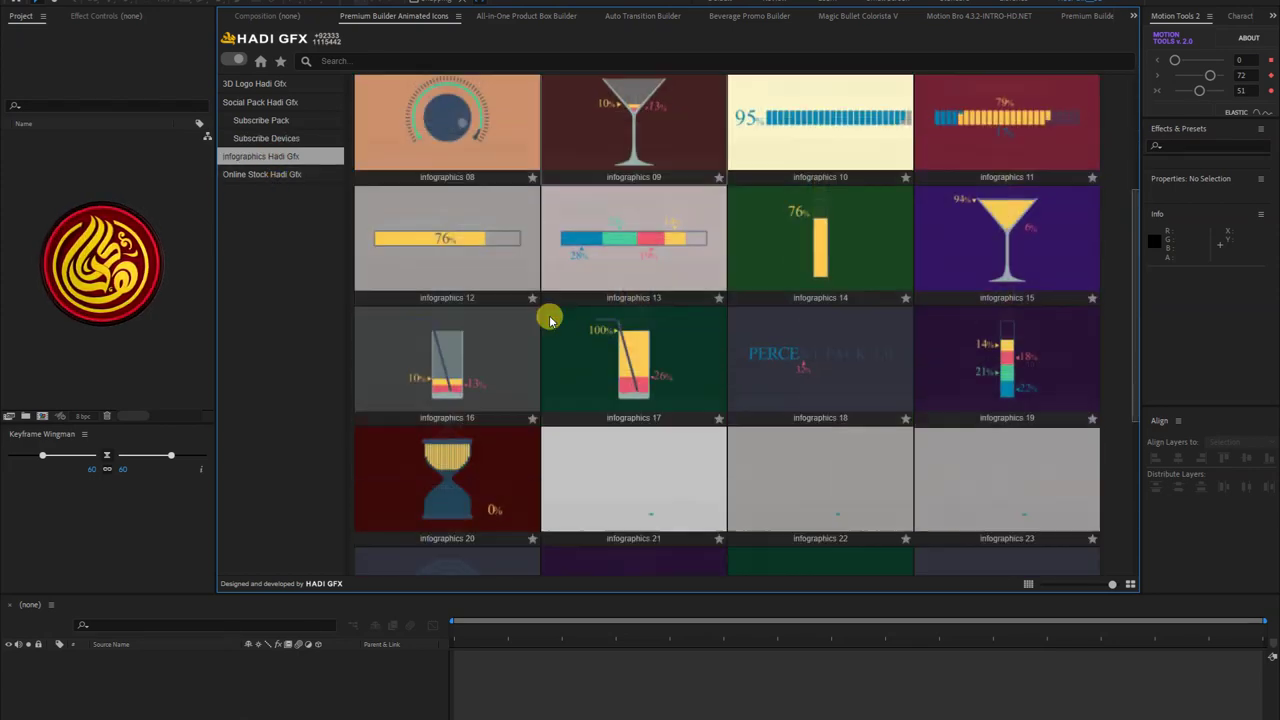
scroll(559, 310, up, 5)
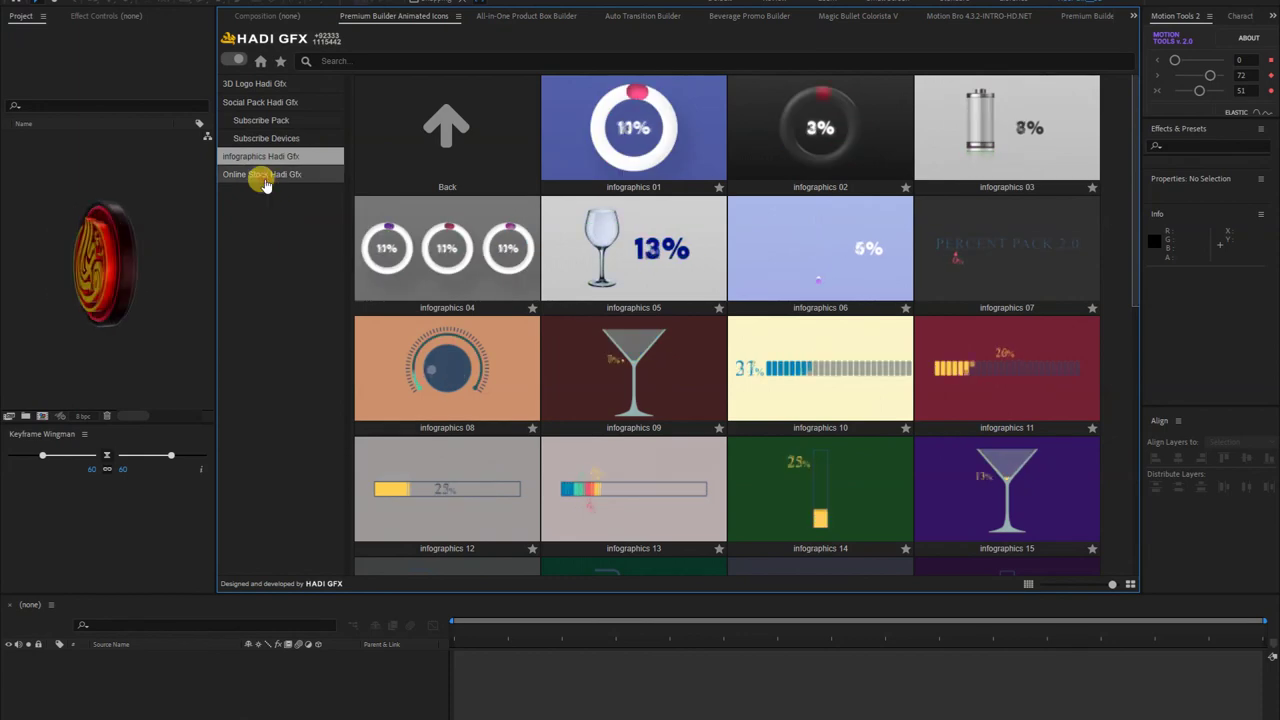
click(262, 175)
Scroll through the full set of 3D intro Animation templates.
click(264, 192)
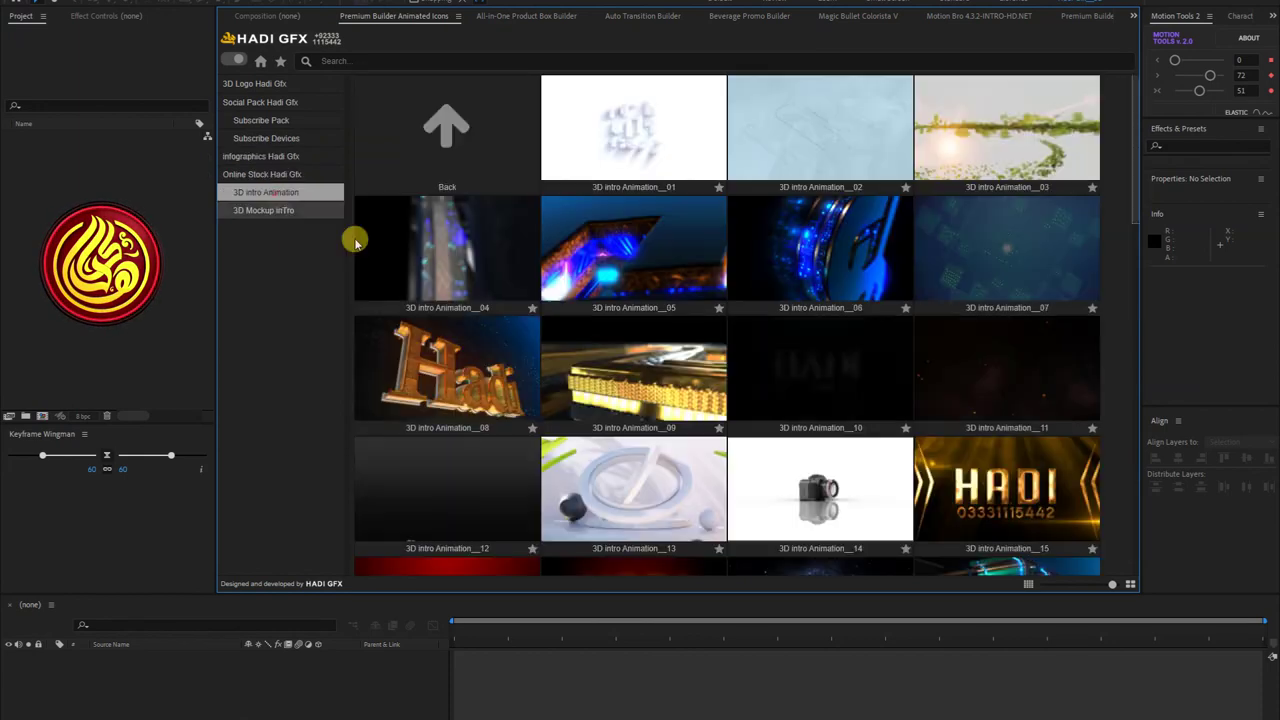
scroll(552, 340, down, 3)
scroll(552, 340, down, 2)
scroll(552, 340, down, 1)
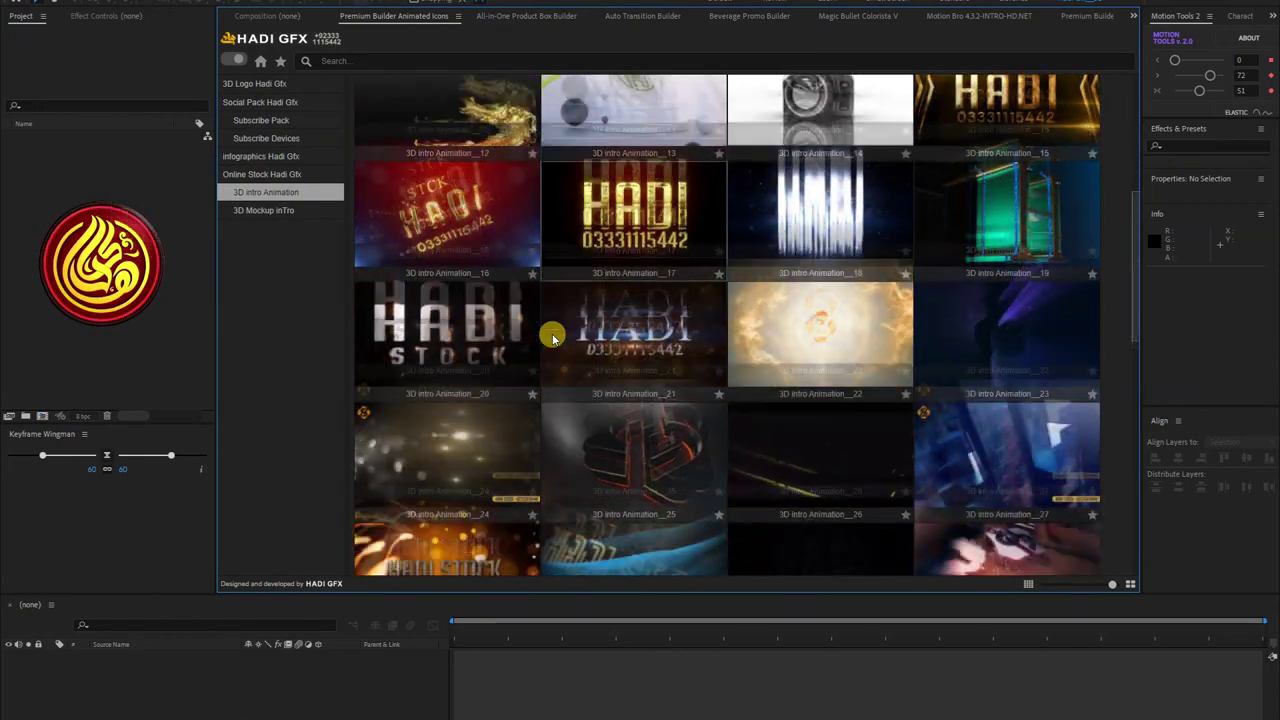
scroll(552, 340, down, 1)
scroll(552, 340, down, 2)
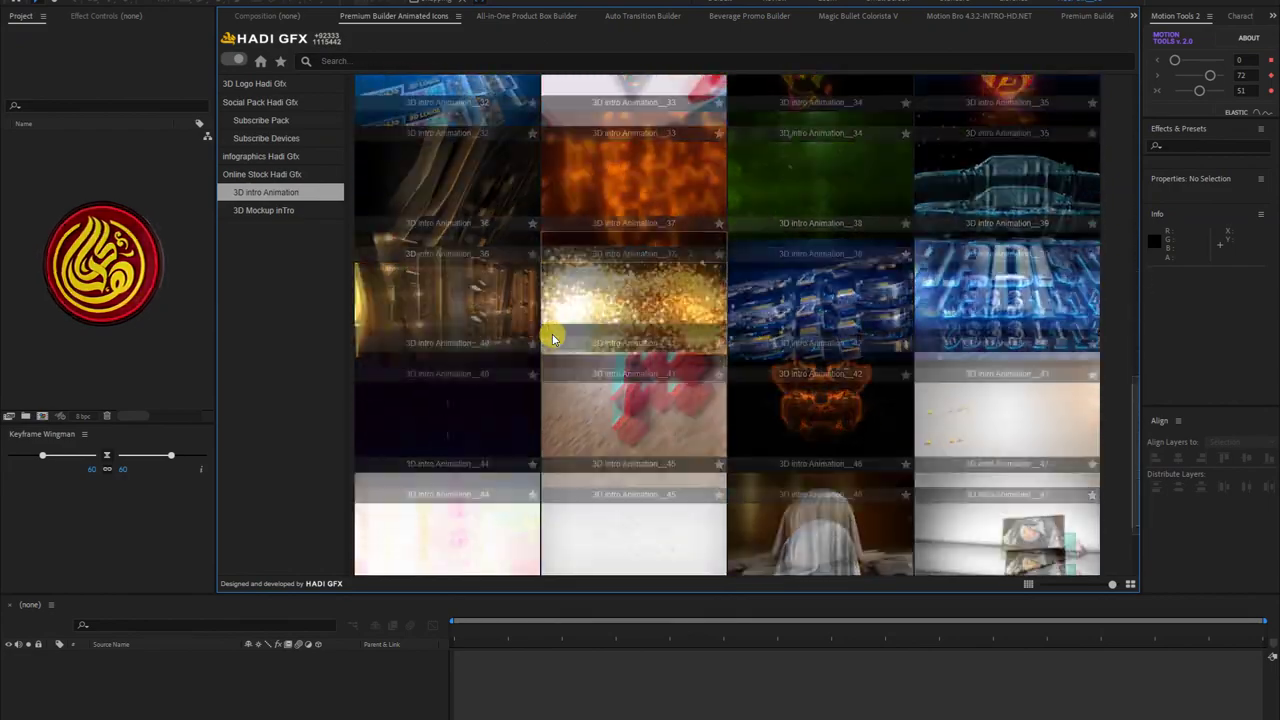
scroll(552, 340, down, 2)
scroll(552, 340, up, 1)
scroll(552, 340, up, 2)
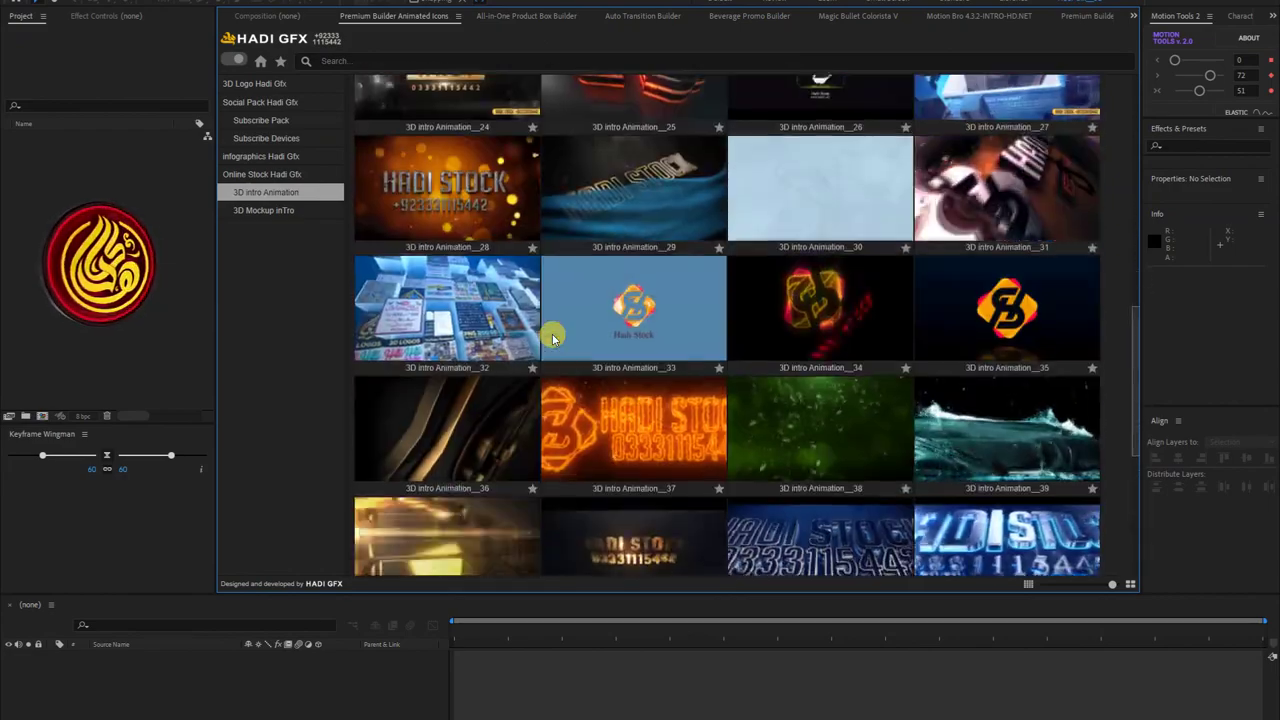
scroll(552, 340, up, 2)
scroll(552, 340, up, 2)
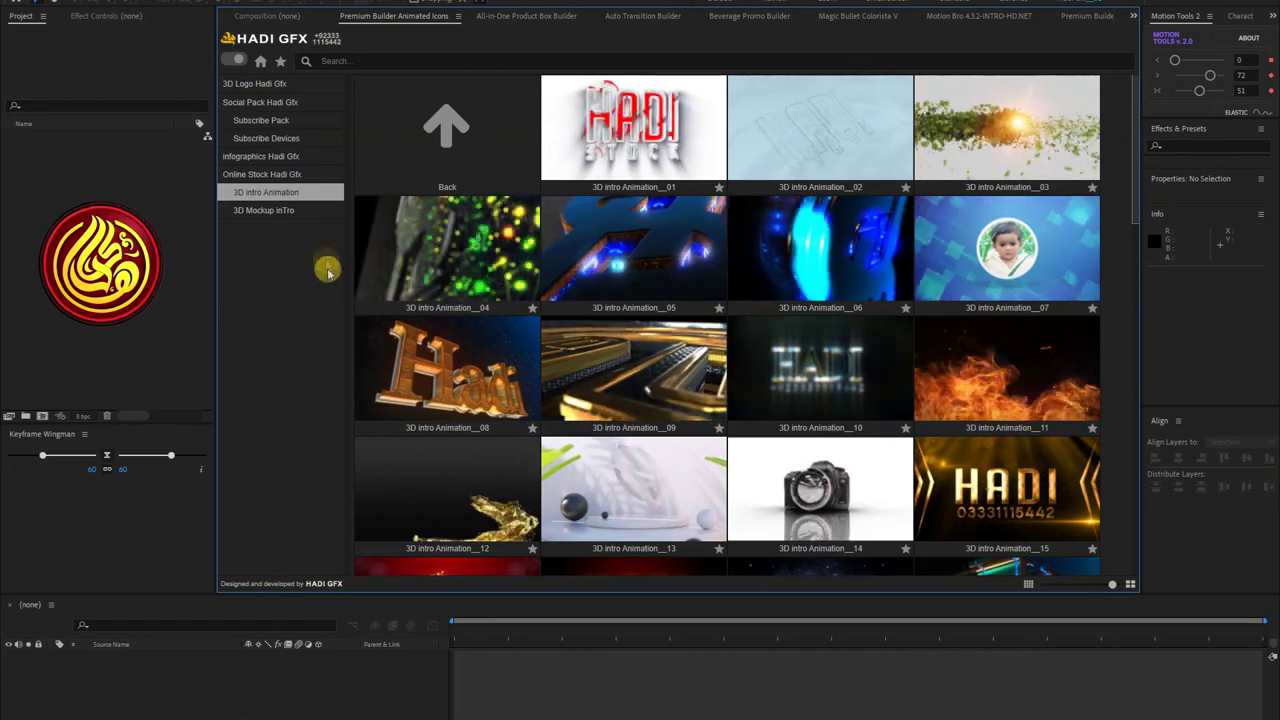
Look over the 3D Mockup inTro templates, then return to the 3D Logo Hadi Gfx category.
click(283, 216)
scroll(663, 256, down, 2)
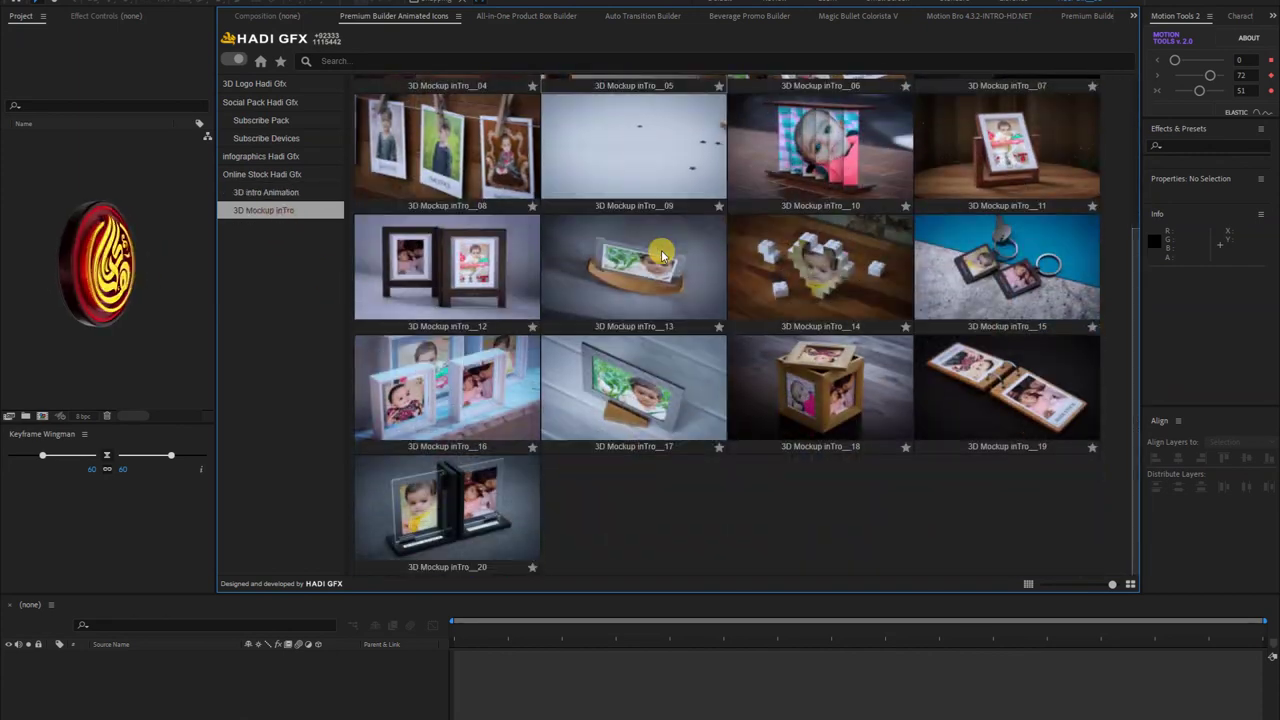
scroll(663, 256, up, 2)
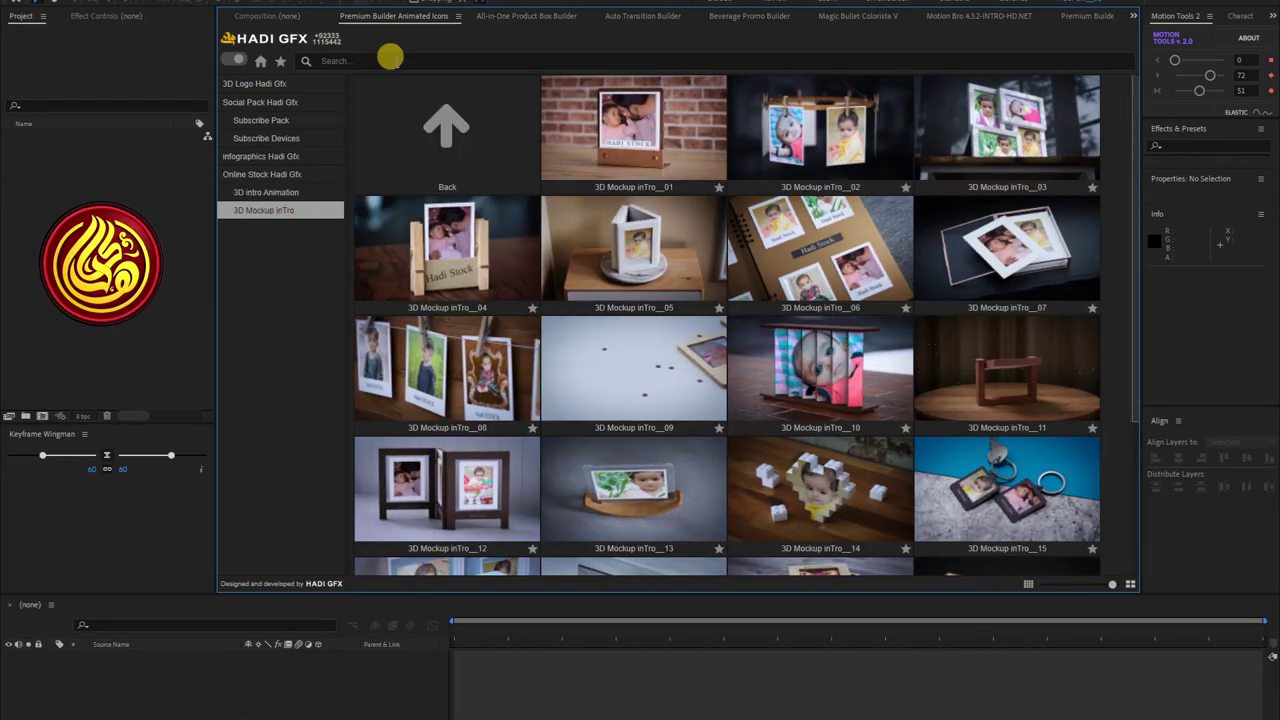
click(268, 88)
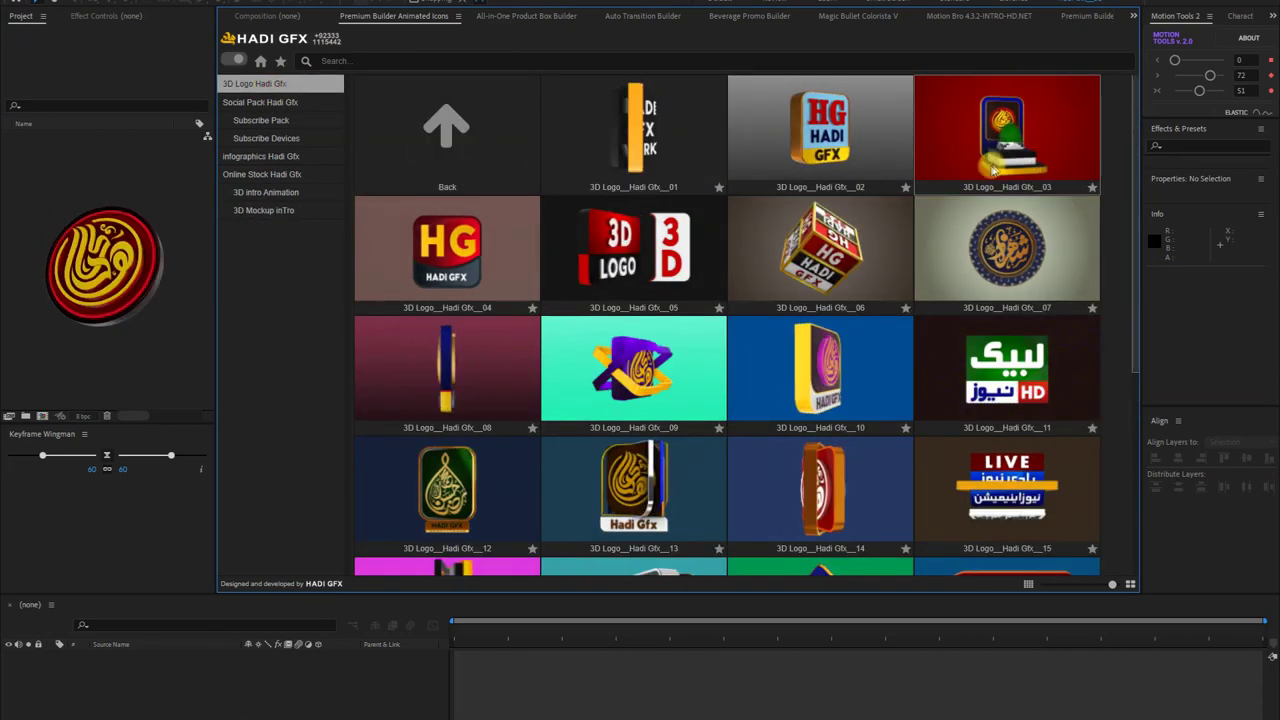
Import the 3D Logo__Hadi Gfx__04 template from its thumbnail and open its composition.
click(497, 271)
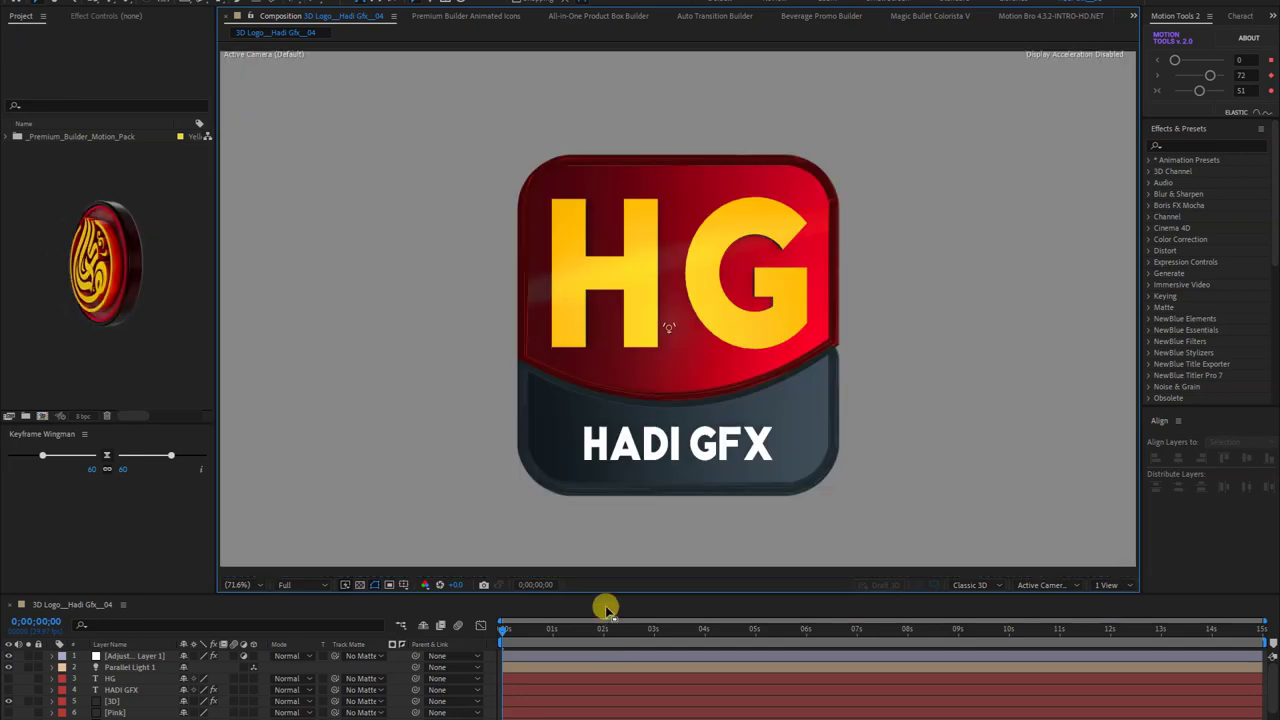
Enlarge the timeline to show all seven layers, go to the 1;08 frame, and select the HG text layer.
drag(607, 594, 608, 526)
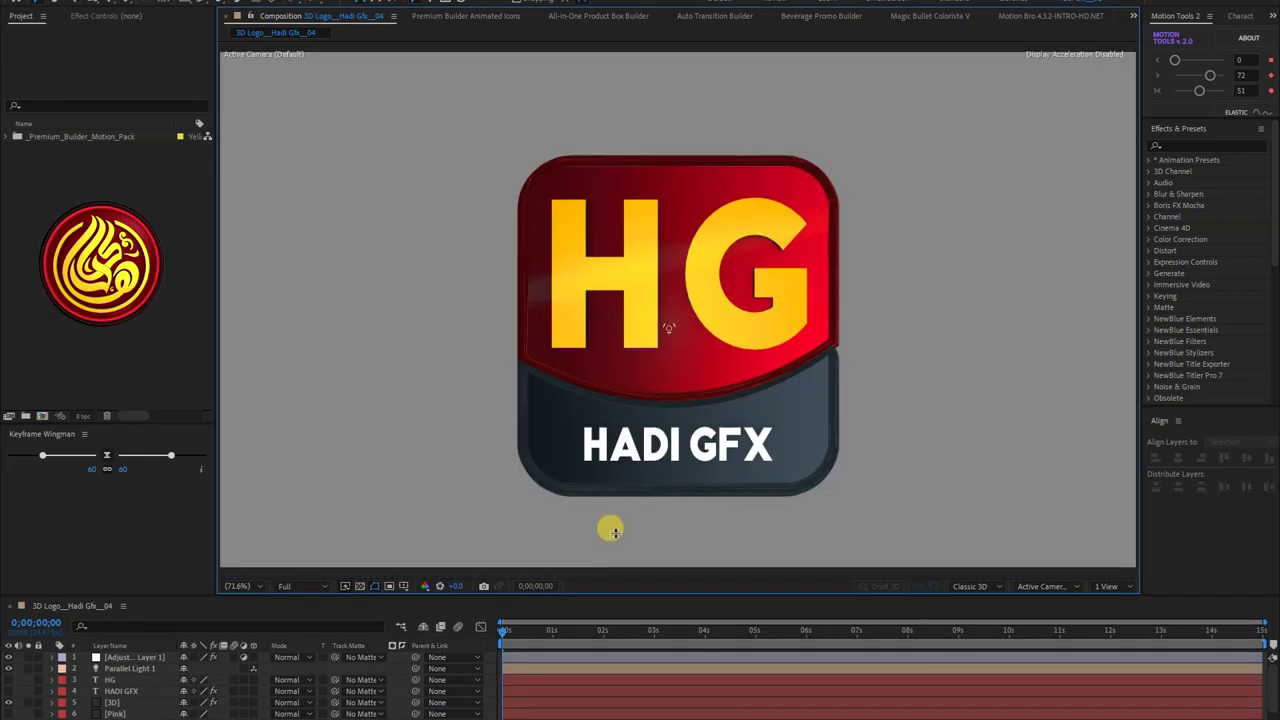
click(552, 566)
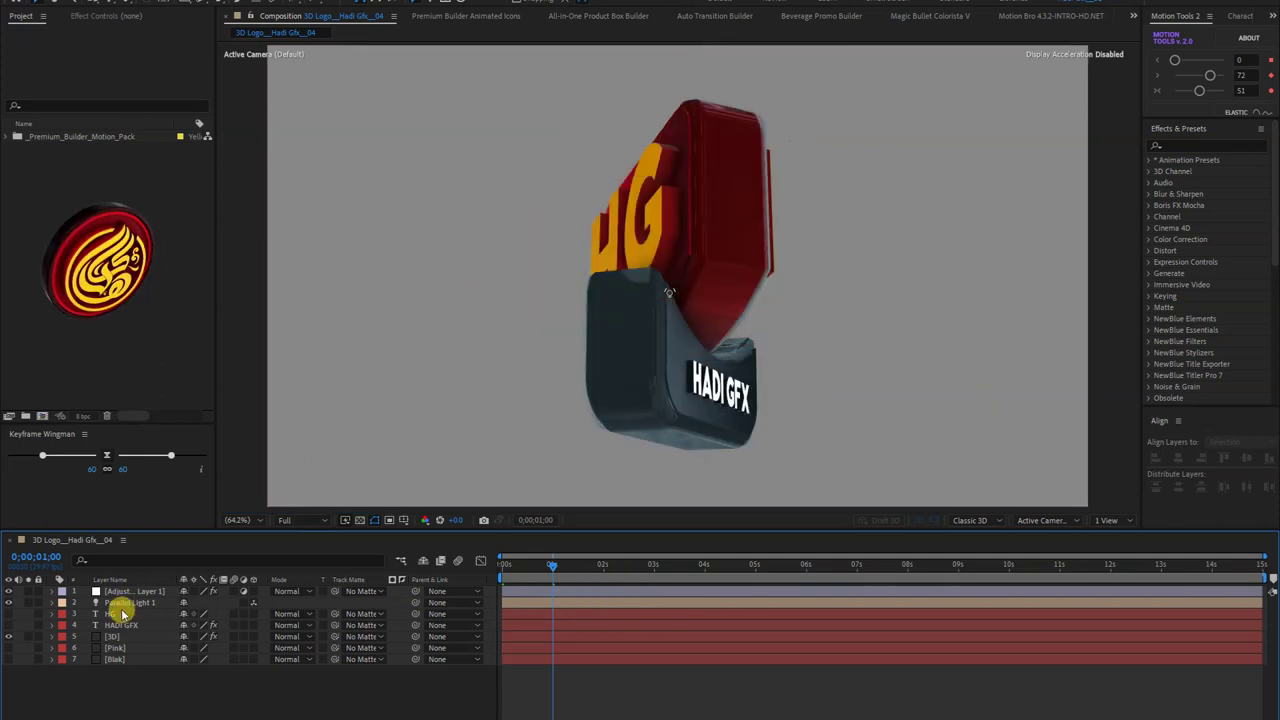
click(566, 569)
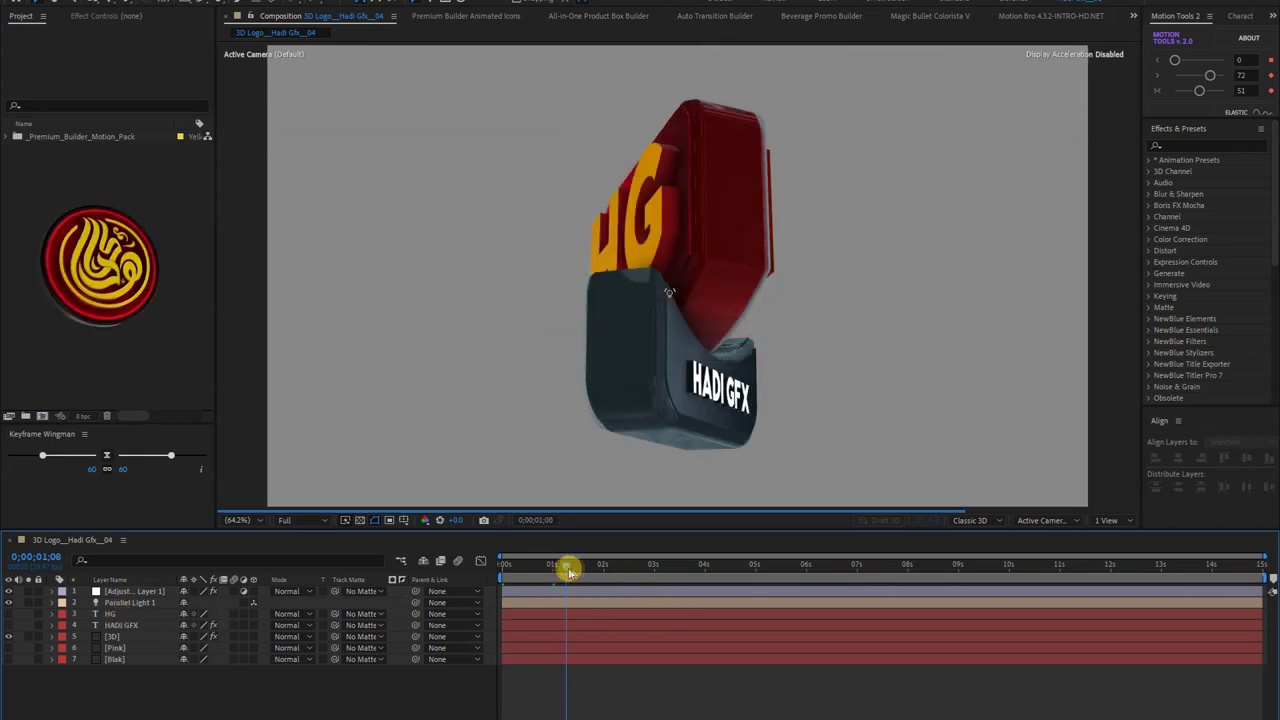
click(113, 614)
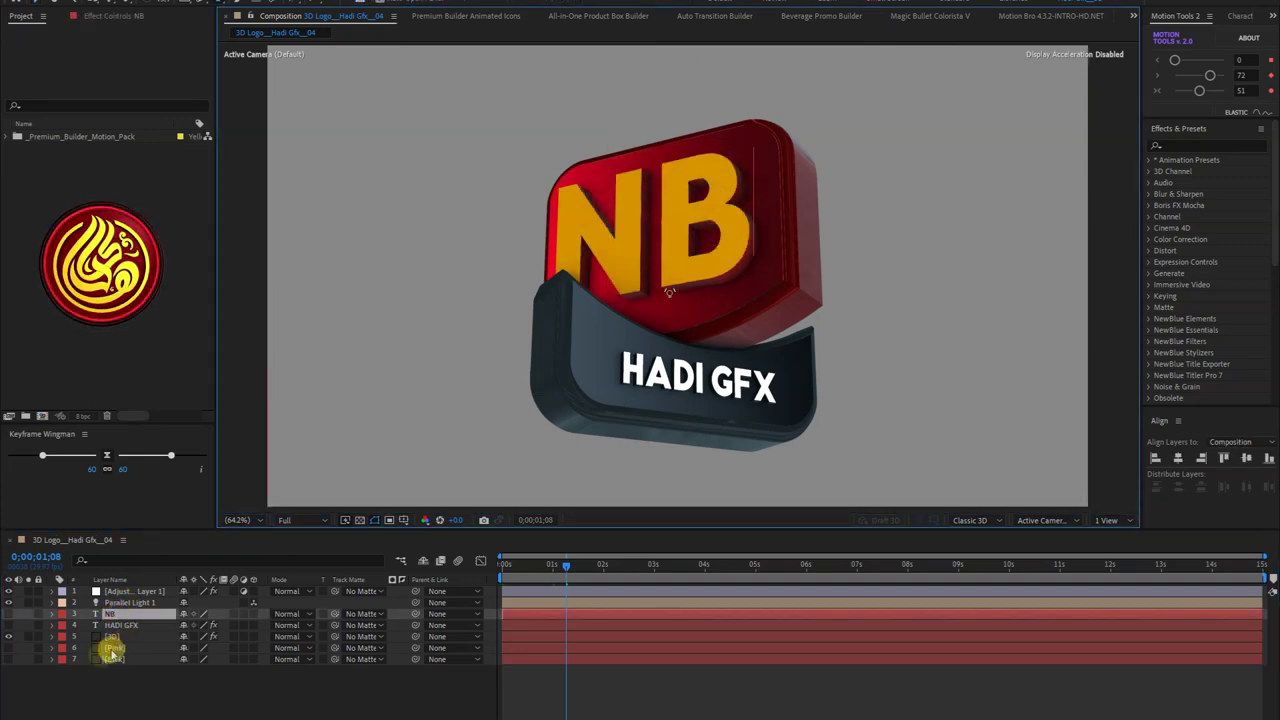
Replace the HADI GFX layer's text with a phone number.
click(126, 626)
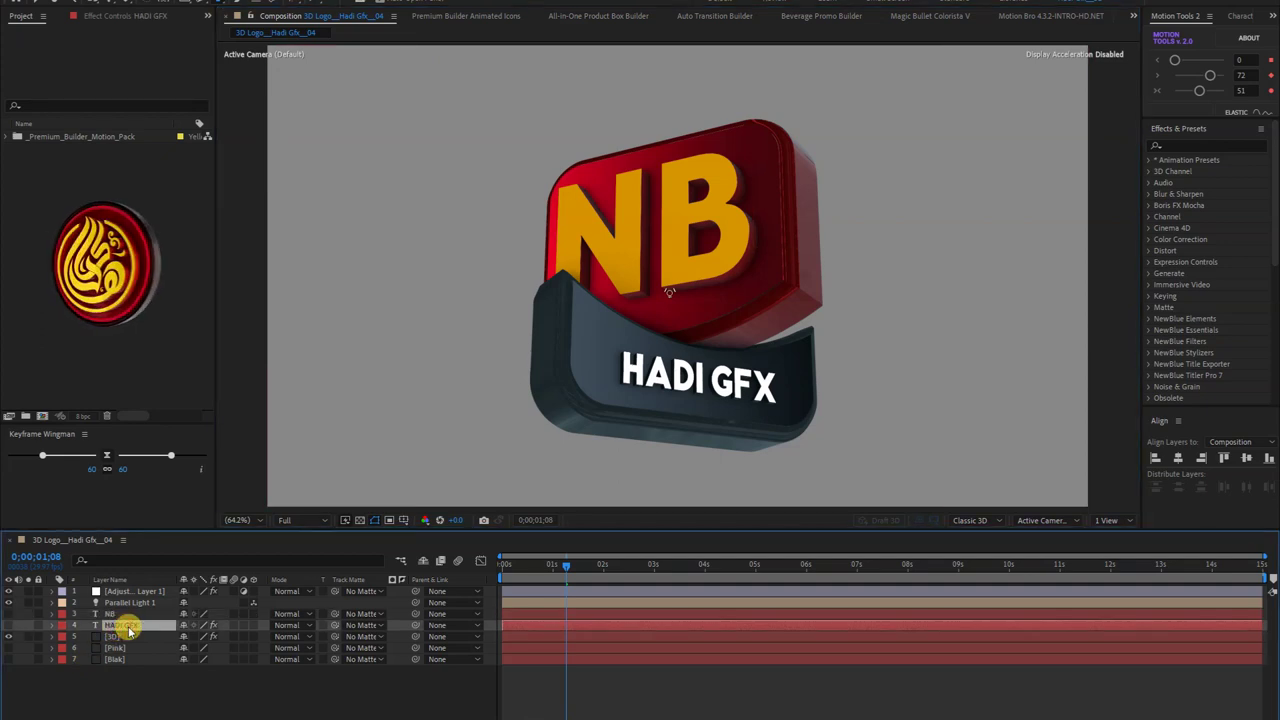
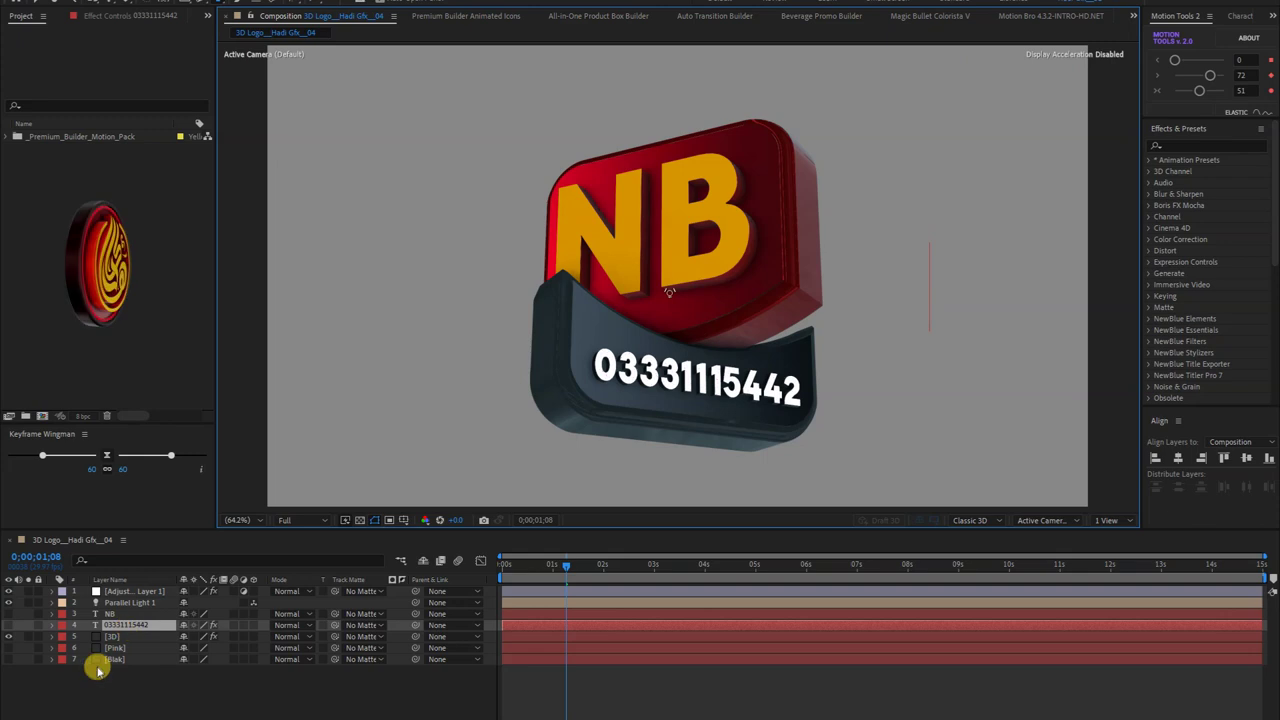
Commit the phone number, select the HADI text layer, and show the Character panel.
click(124, 672)
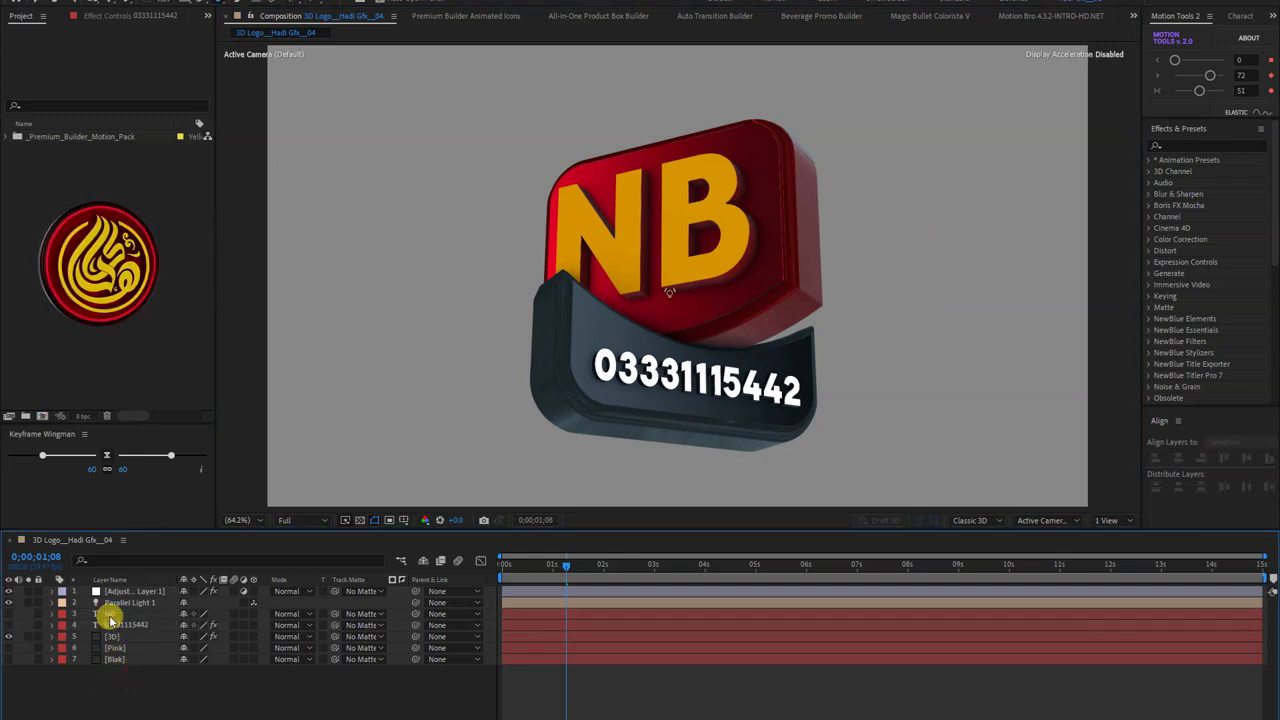
click(111, 616)
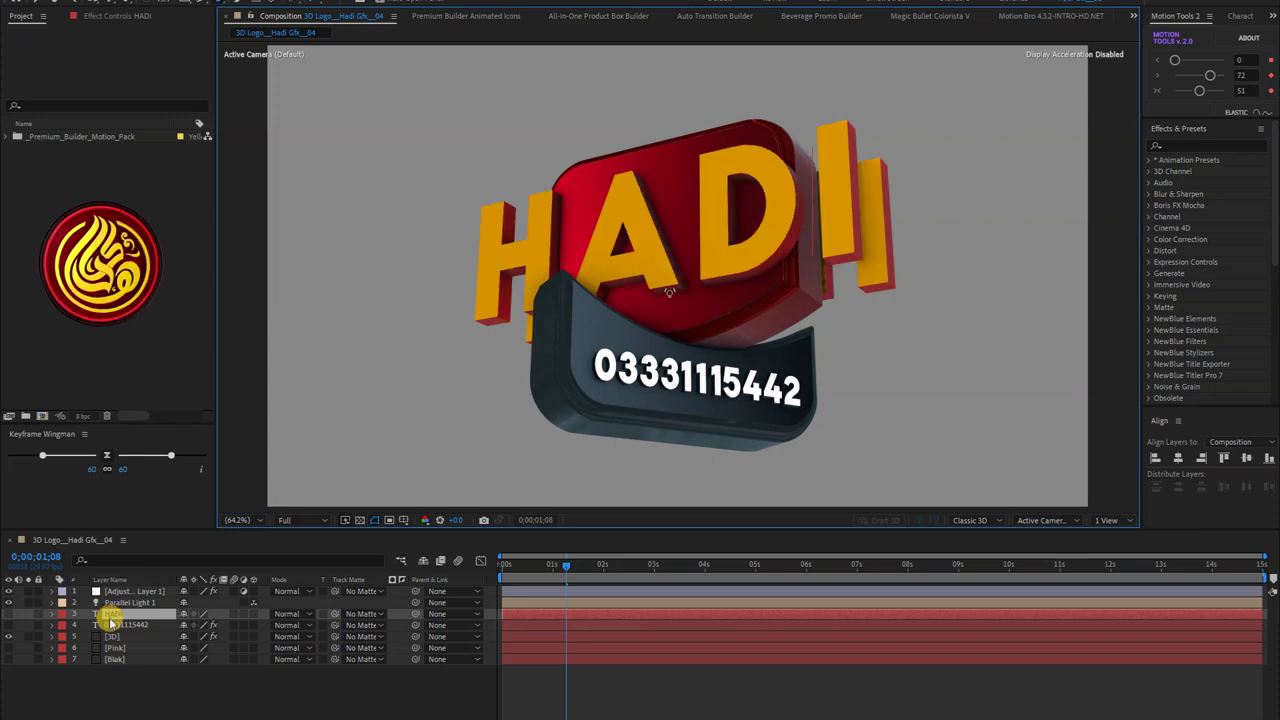
click(105, 679)
click(108, 614)
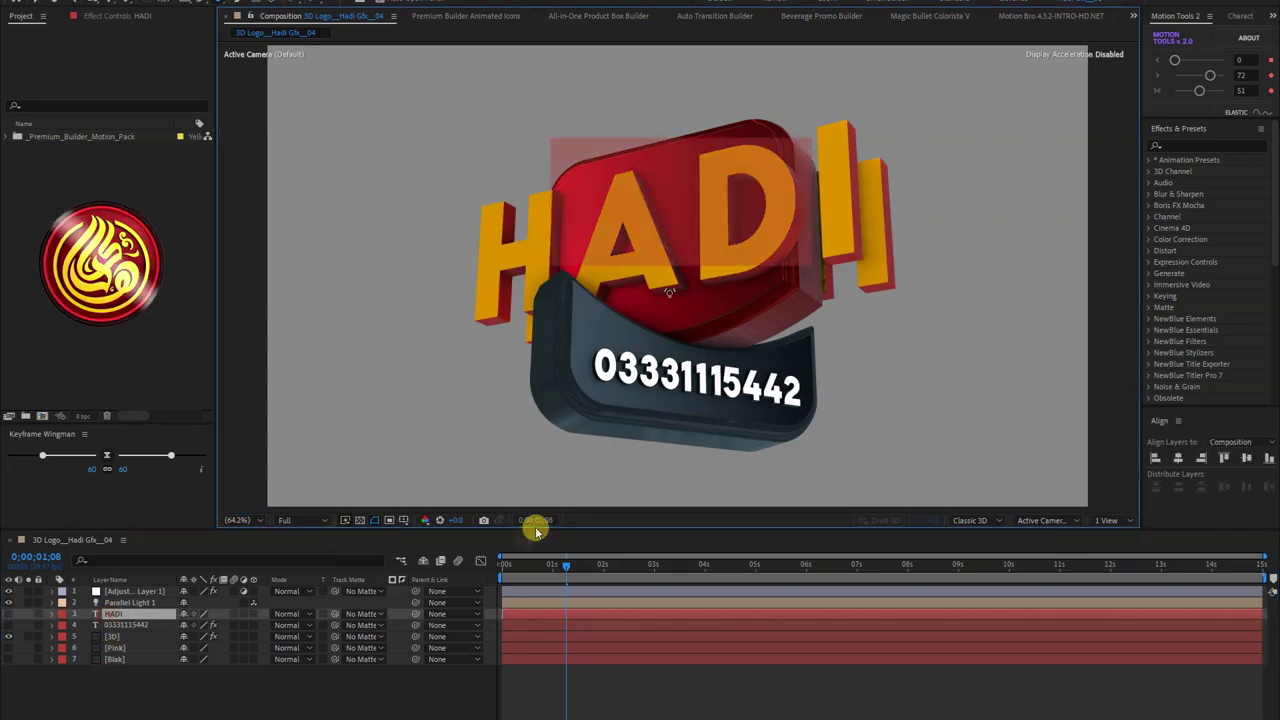
click(1238, 15)
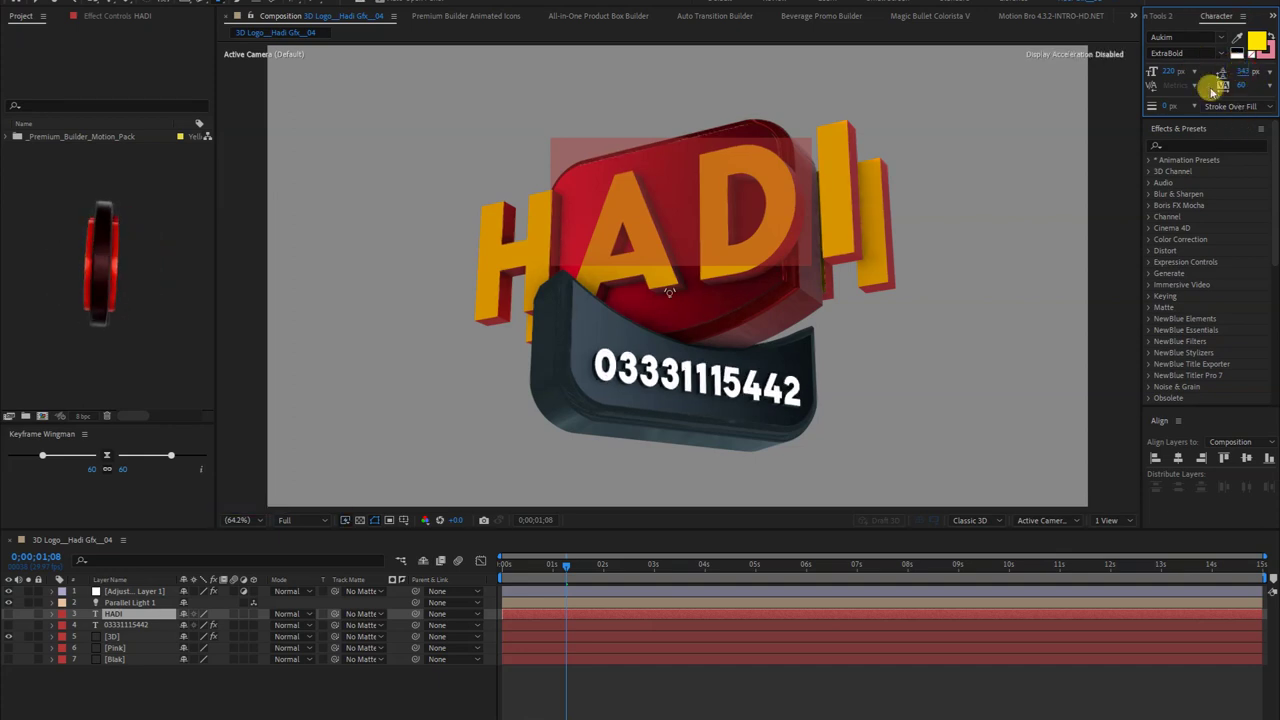
Reduce the HADI font size to 117 px and tighten its tracking to fit the red board.
drag(1166, 70, 1168, 77)
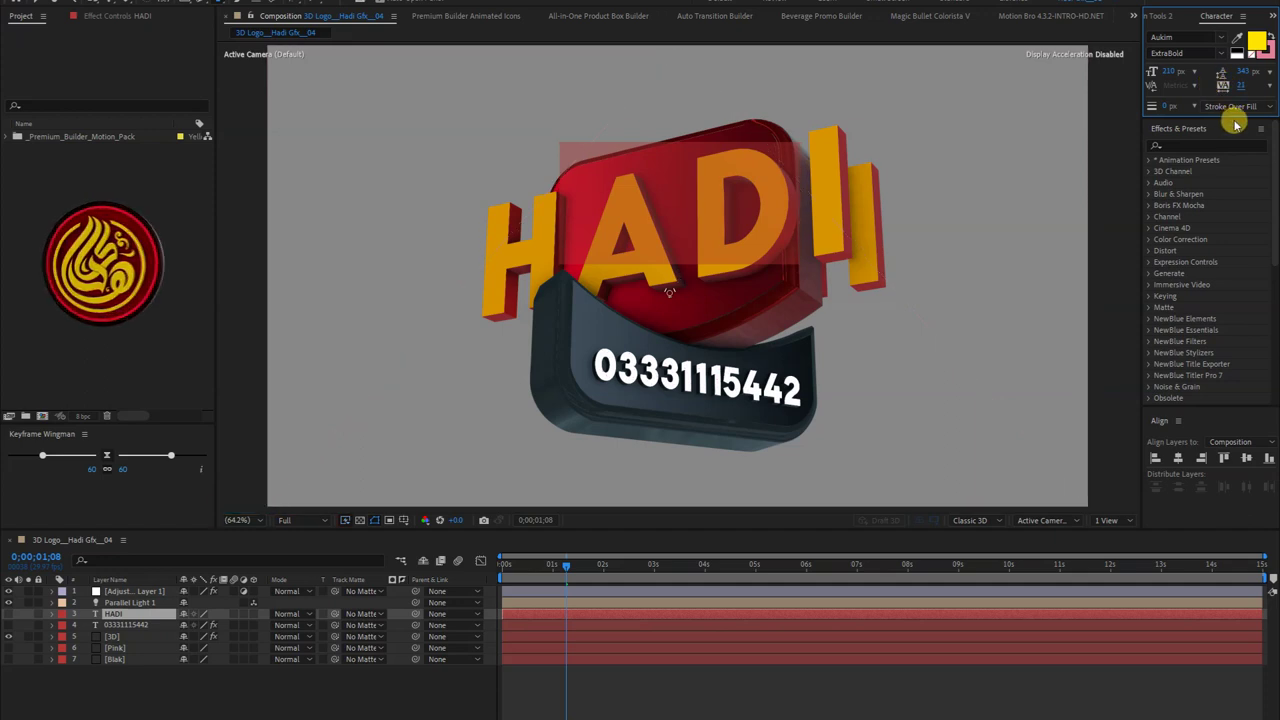
mouse_move(1225, 82)
mouse_down()
mouse_move(1162, 88)
mouse_move(1124, 75)
mouse_up()
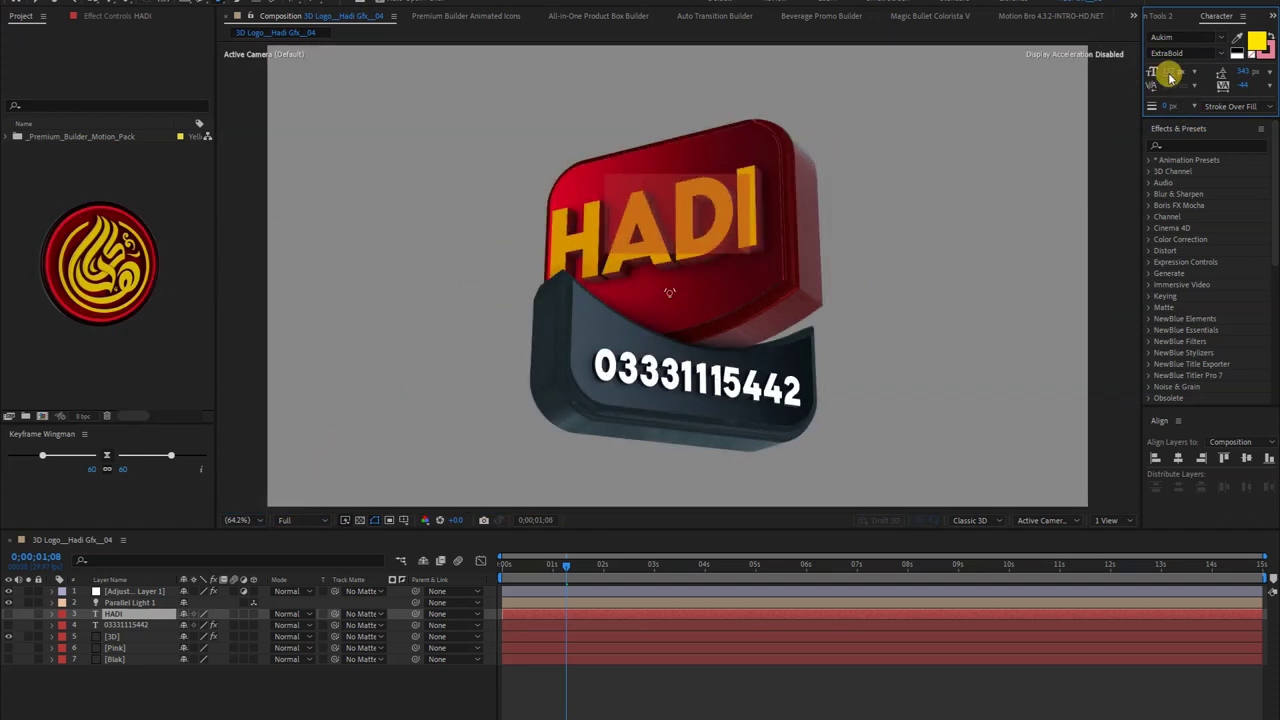
mouse_move(1155, 52)
mouse_down()
mouse_move(1165, 72)
mouse_move(392, 487)
mouse_up()
click(737, 232)
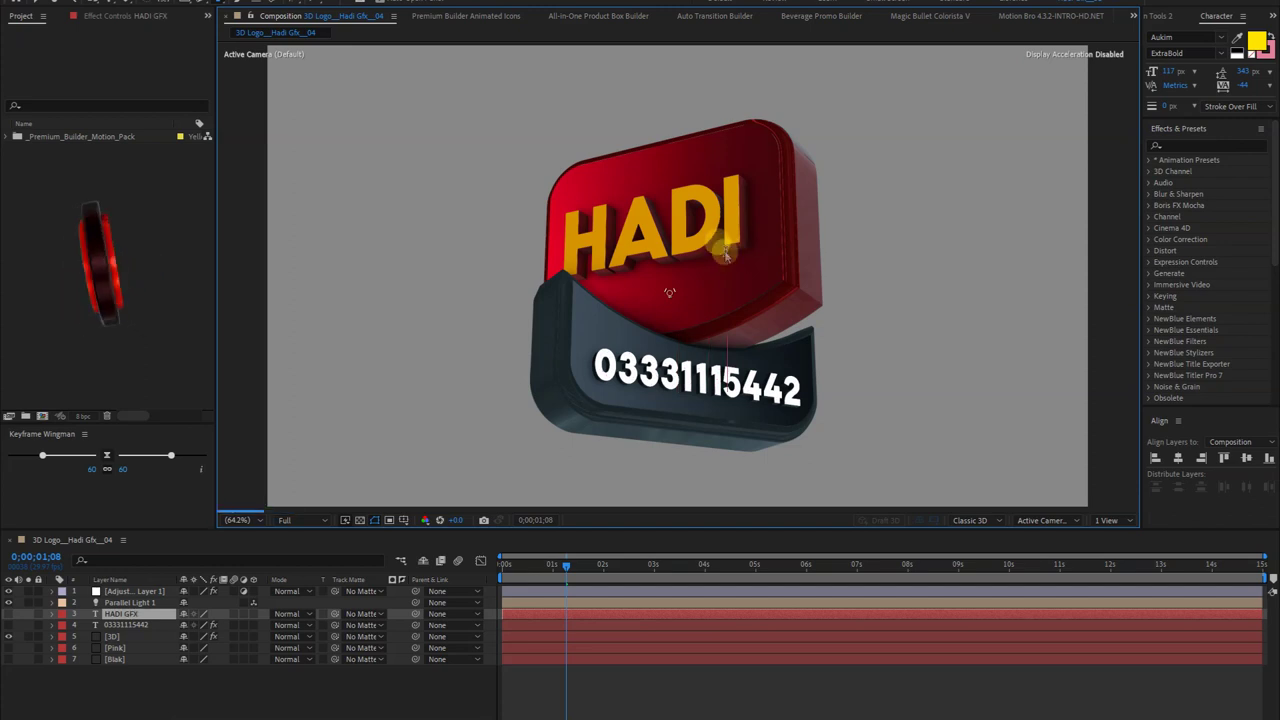
Stack the text as HADI over GFX and tighten the leading to 125 px, keeping the original vertical scale.
key(ctrl+z)
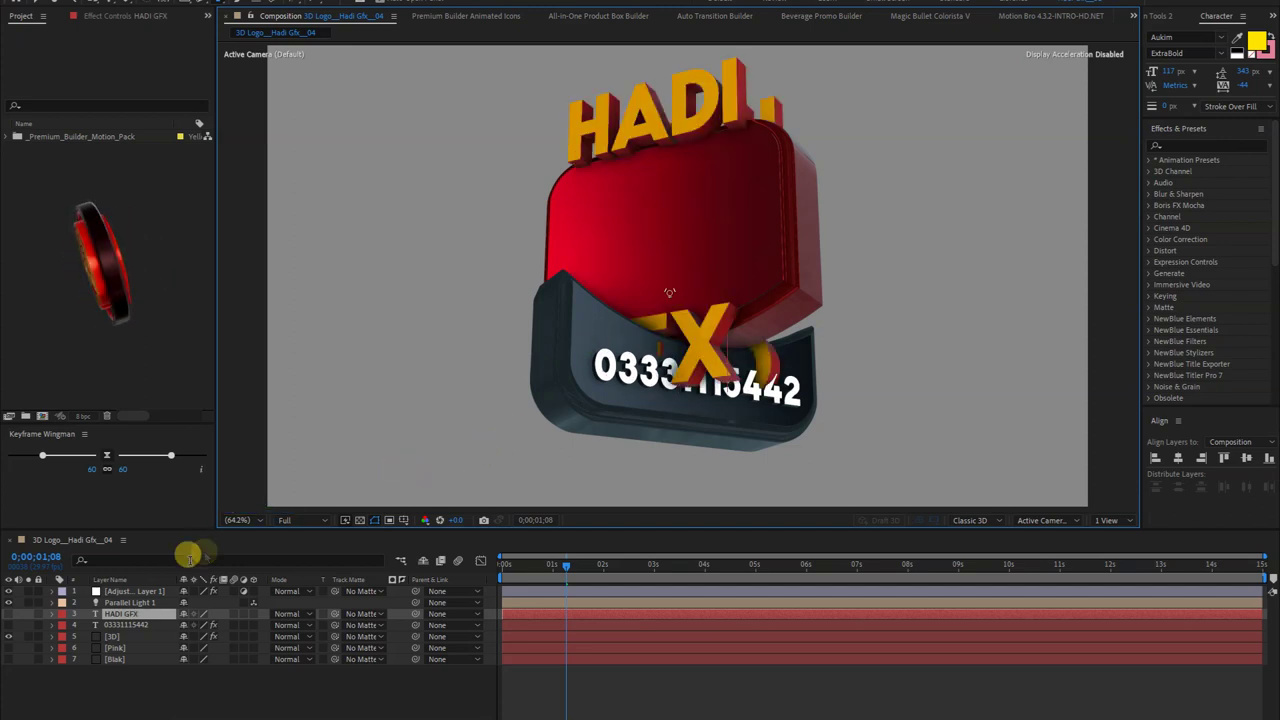
click(125, 620)
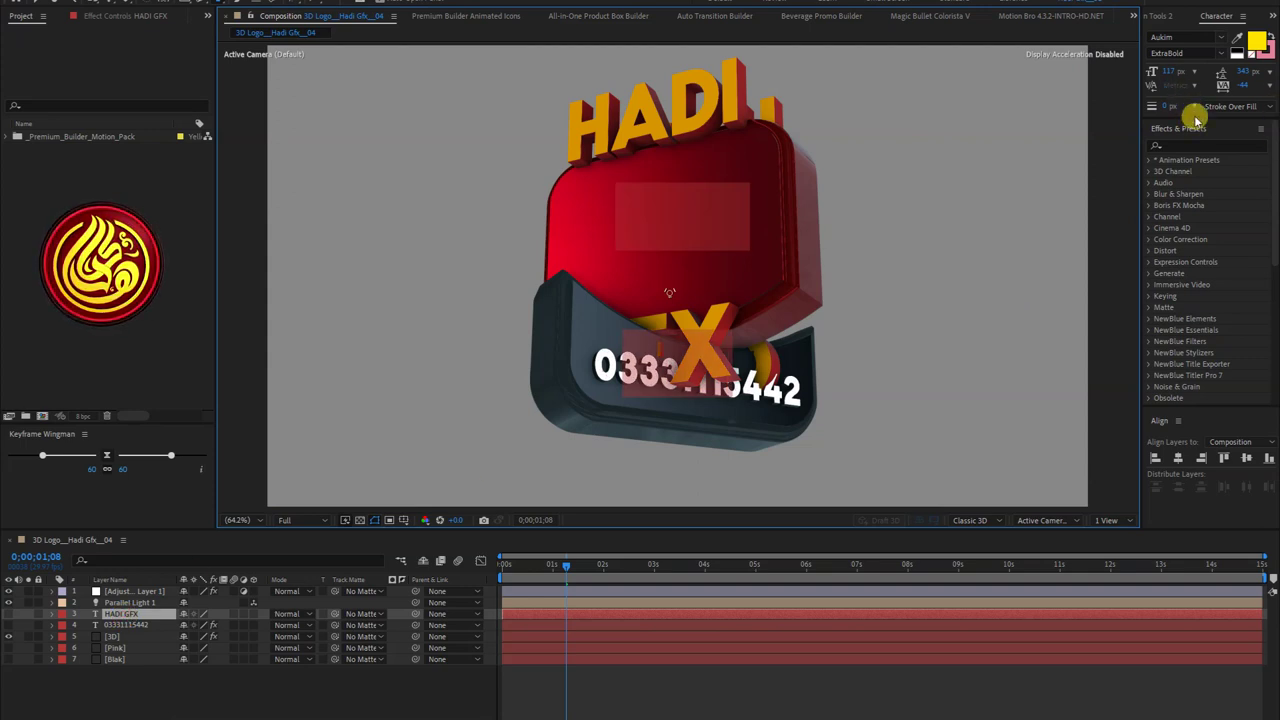
drag(1196, 117, 1208, 212)
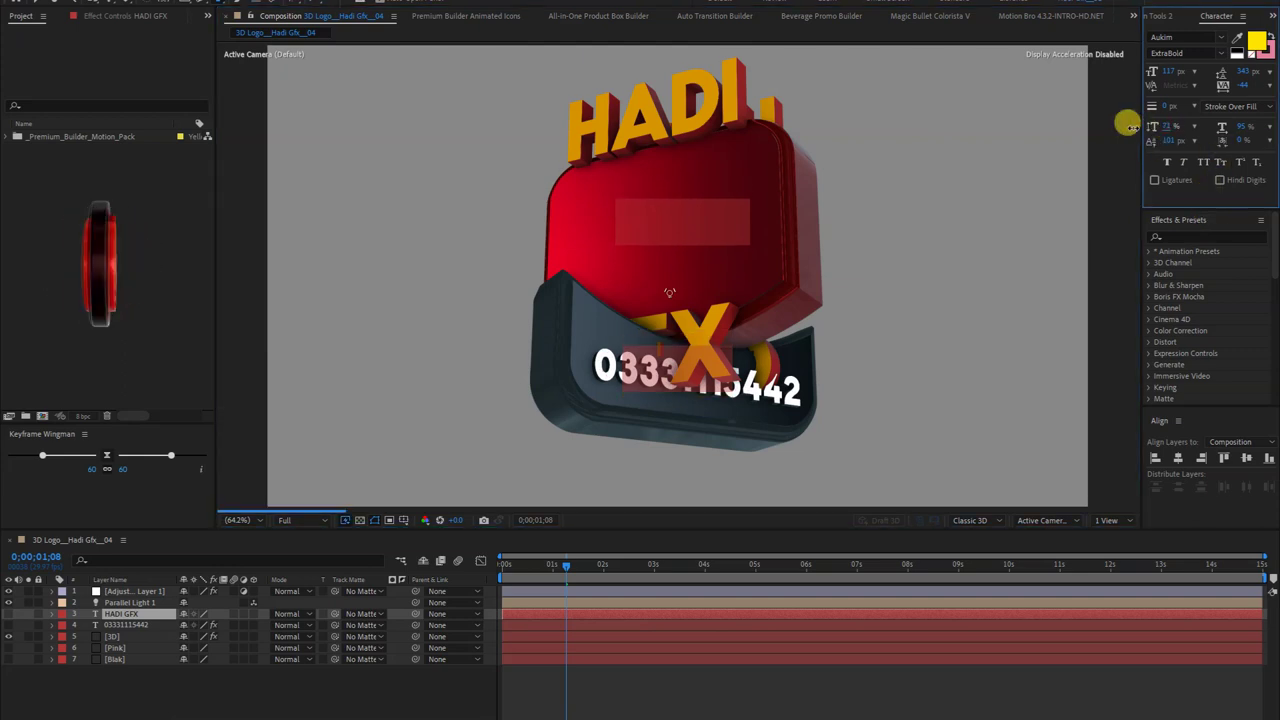
drag(1165, 130, 1120, 129)
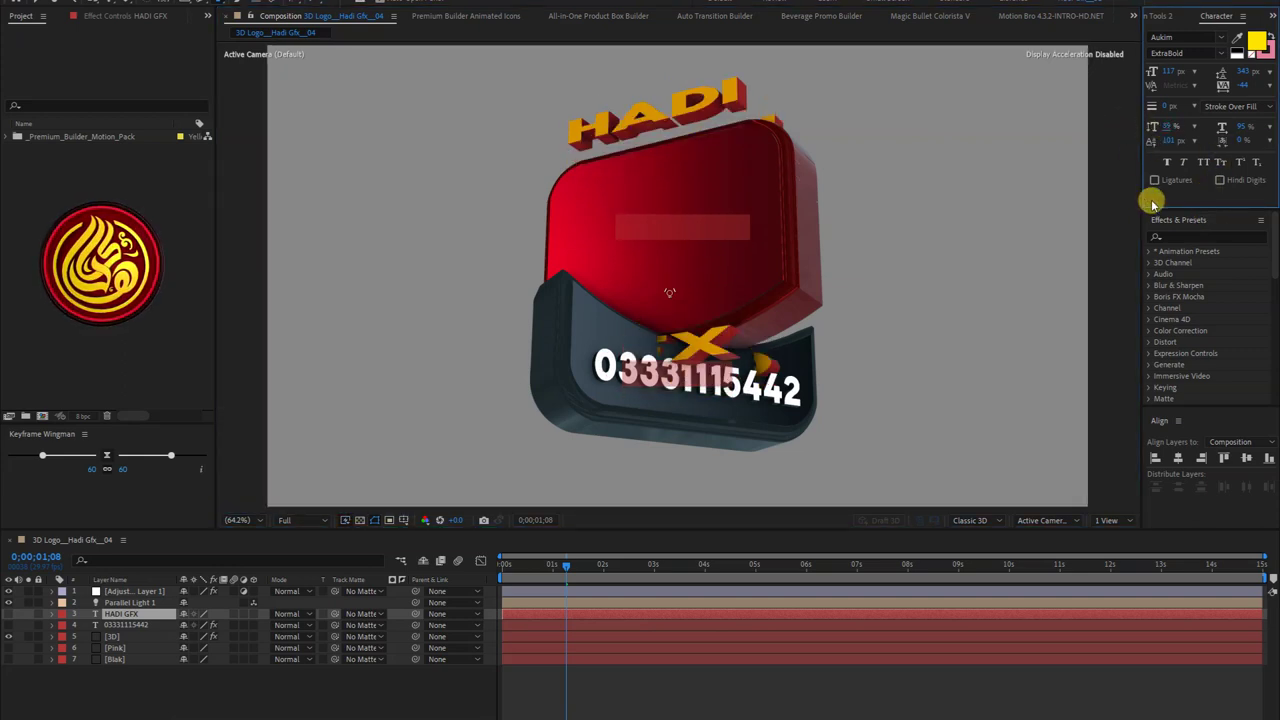
key(ctrl+z)
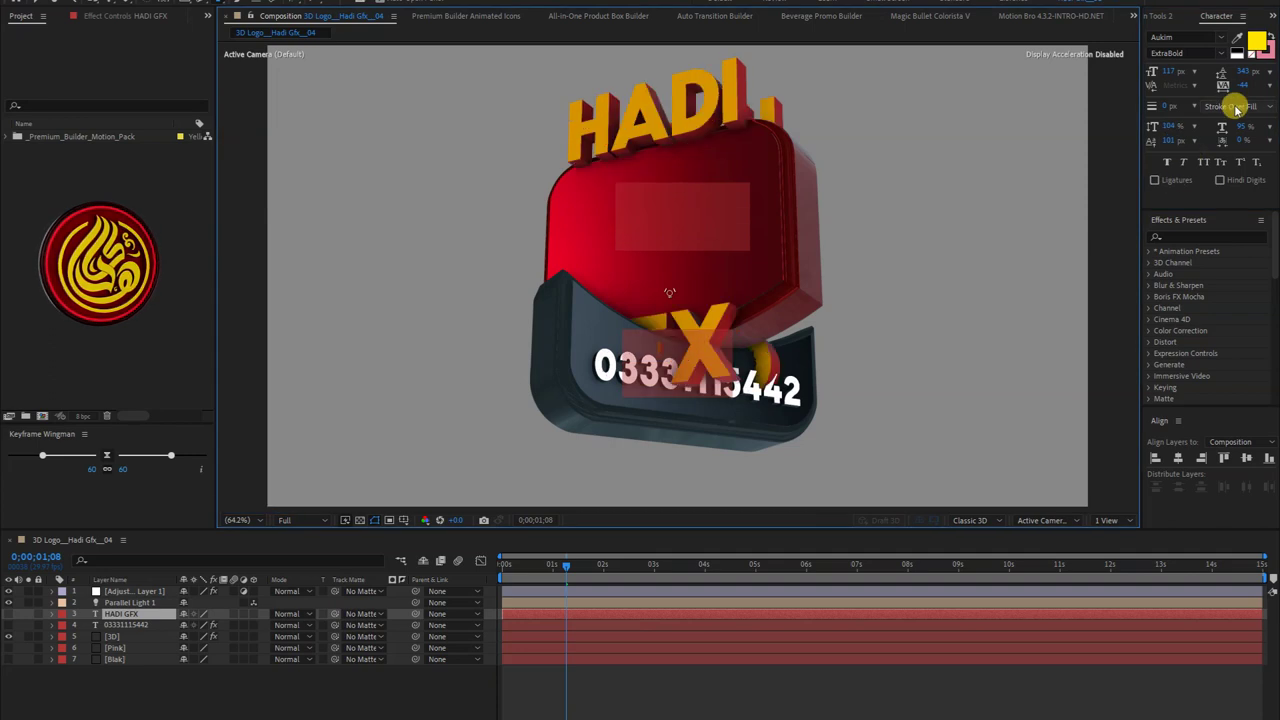
drag(1238, 75, 1085, 60)
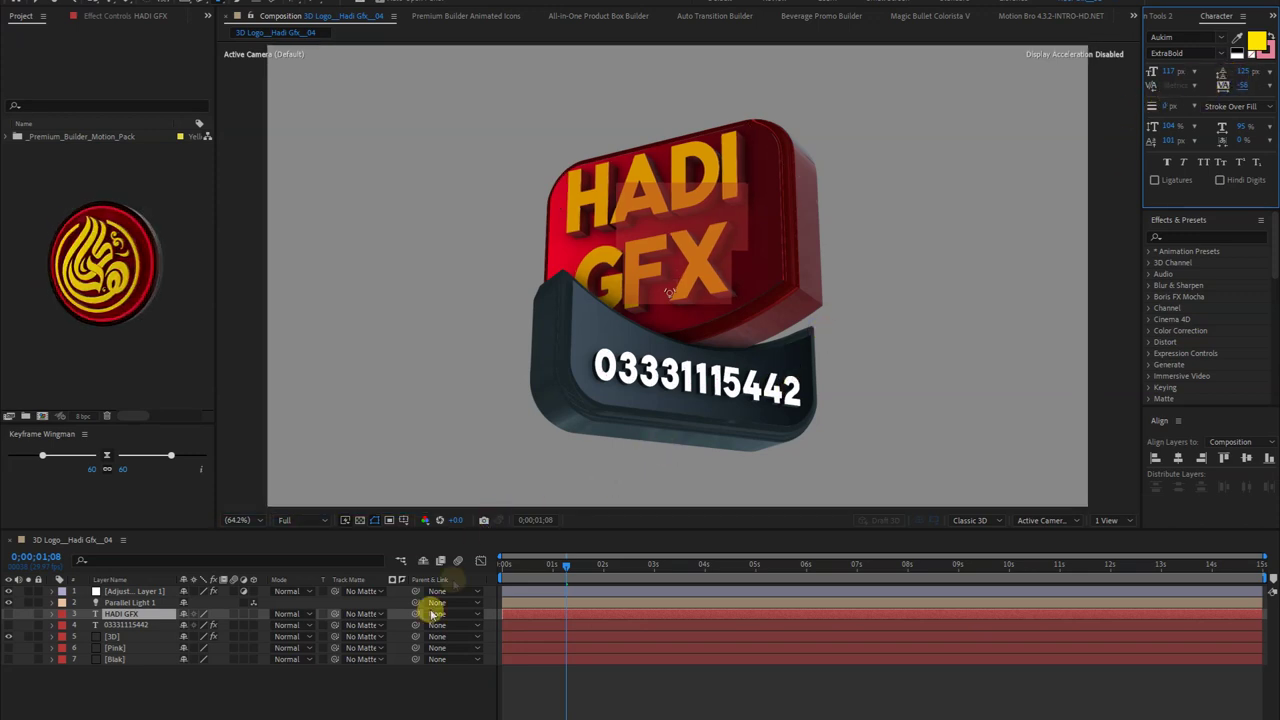
Preview a later frame, then start a new project and discard the current one without saving.
click(386, 686)
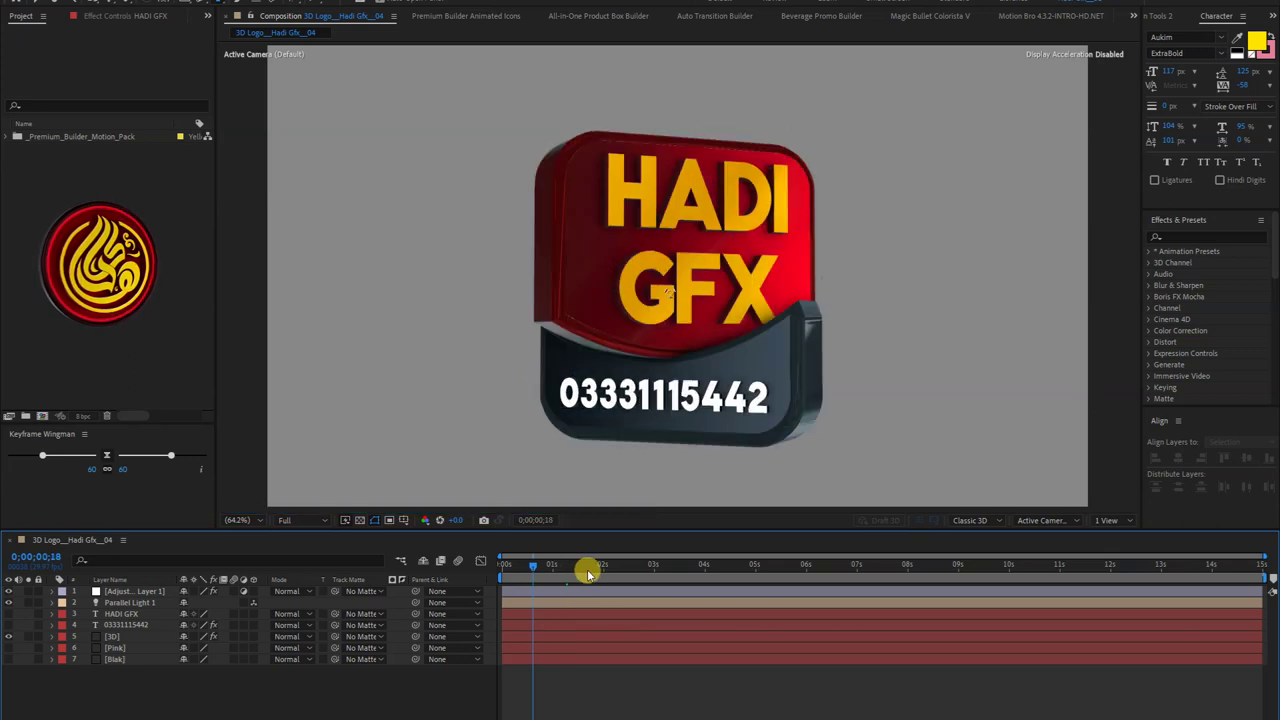
drag(538, 572, 666, 566)
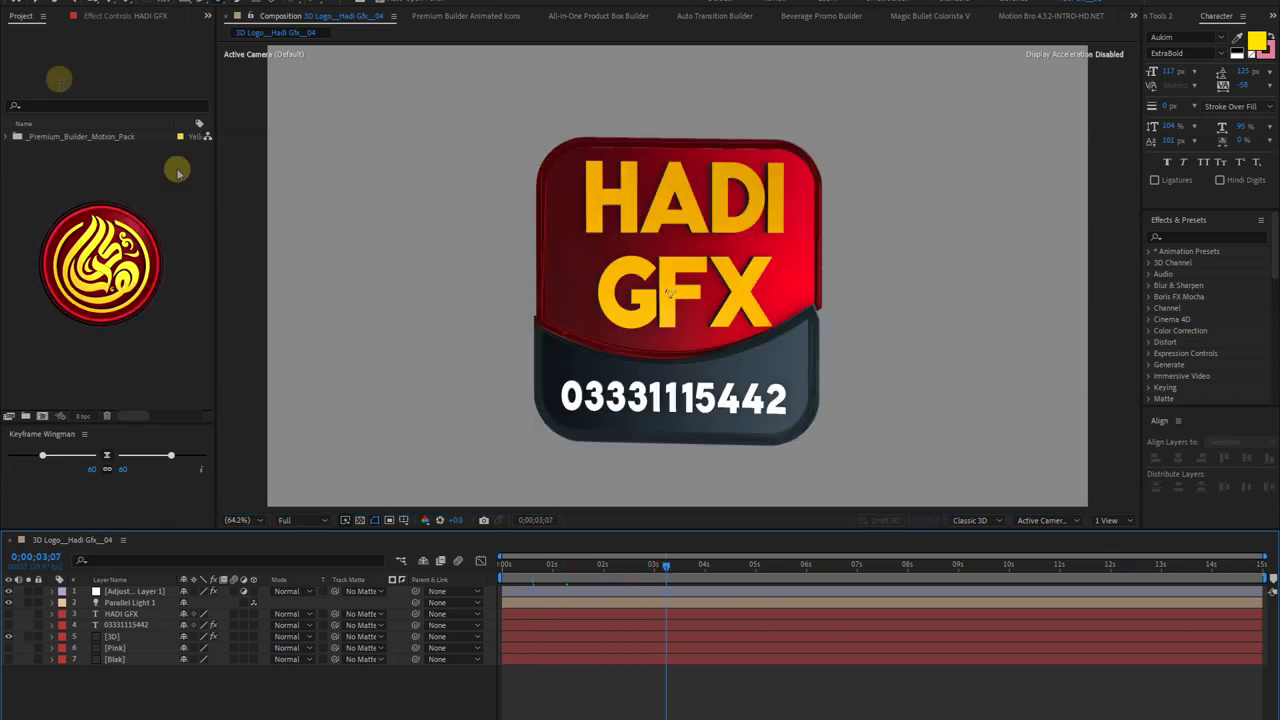
key(alt+f)
mouse_move(24, 2)
click(260, 3)
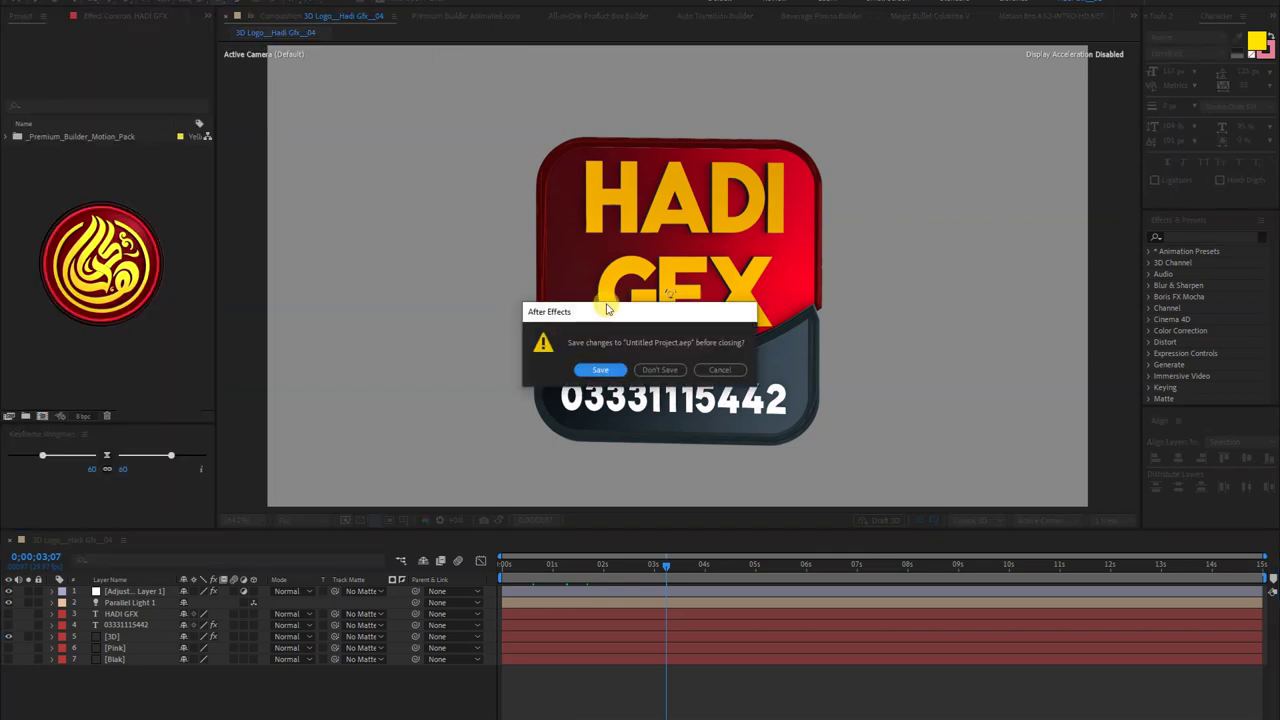
click(658, 371)
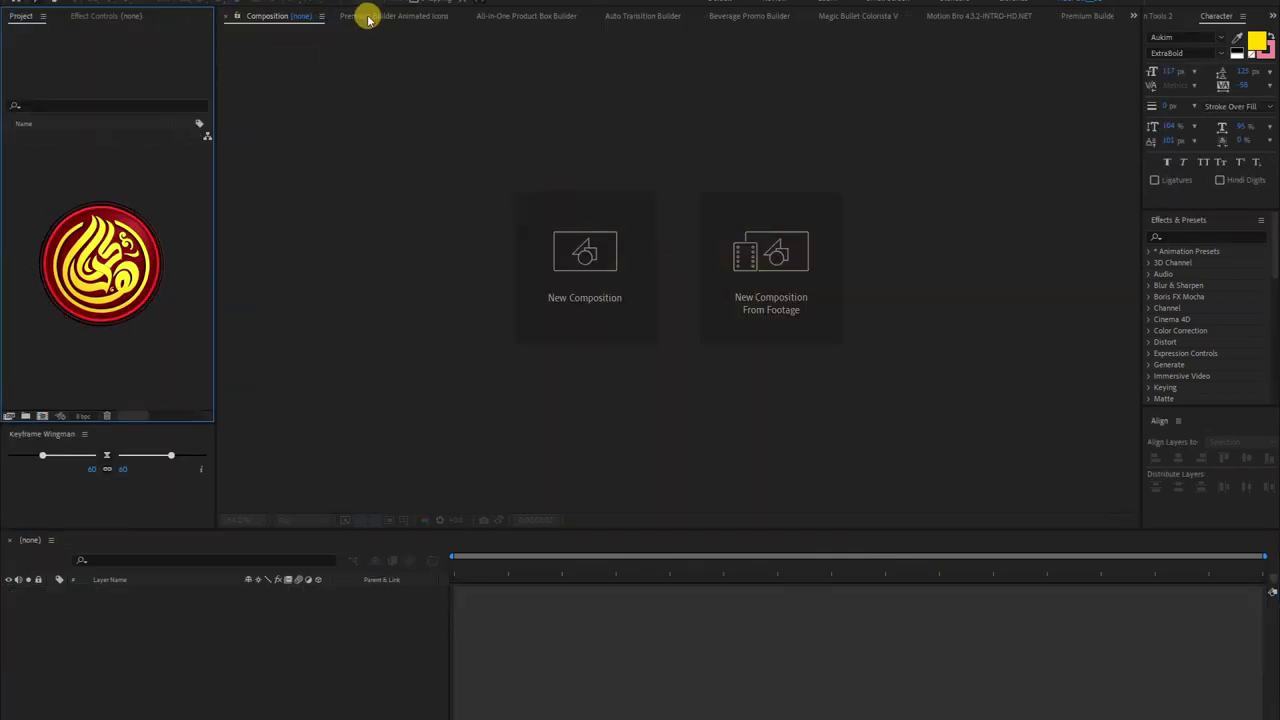
Import the 3D Logo__Hadi Gfx__01 template from the Animated Icons library, confirming the warning.
click(368, 20)
scroll(648, 341, down, 2)
scroll(648, 341, down, 1)
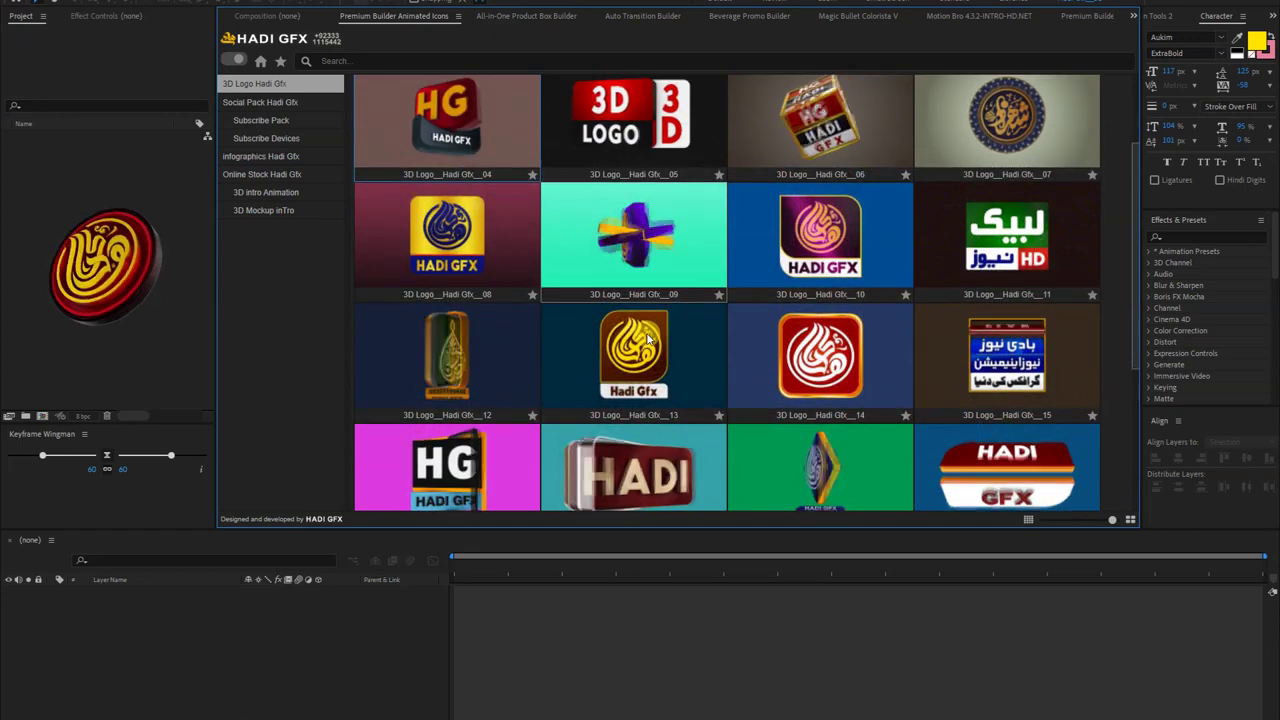
scroll(648, 341, up, 2)
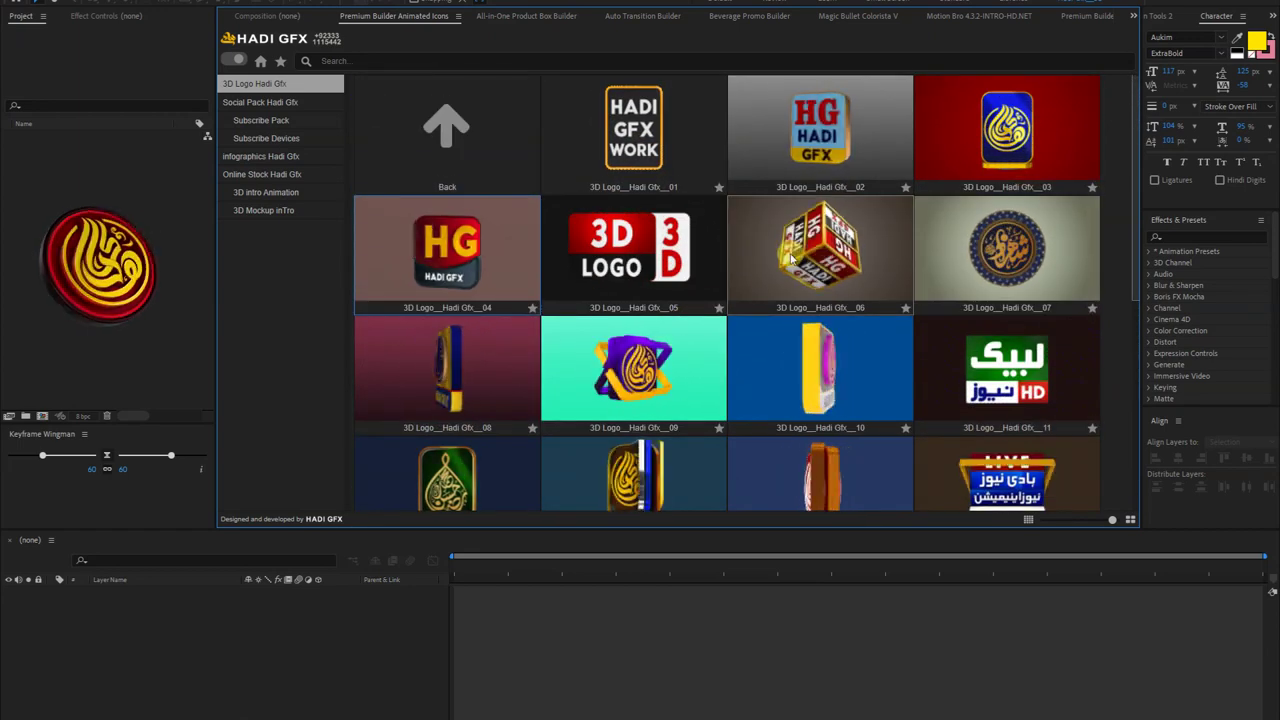
click(614, 148)
click(791, 462)
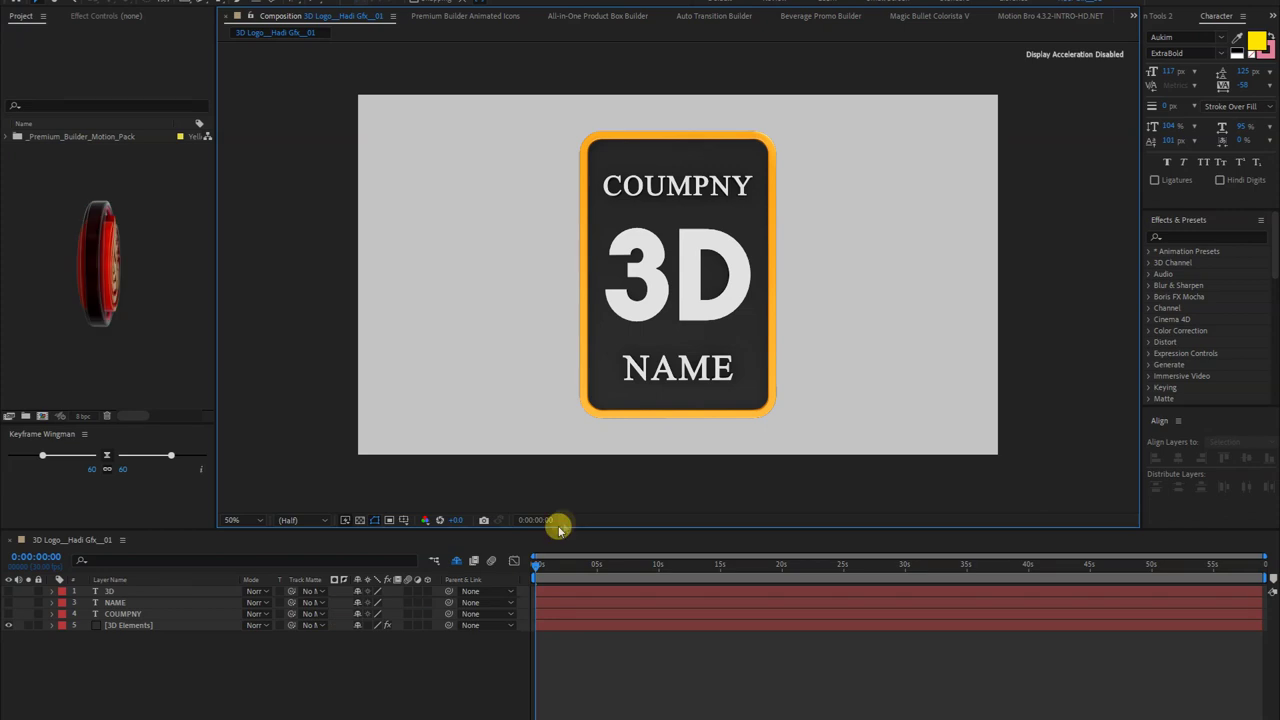
Change the template's big centre lettering from 3D to HG.
click(577, 563)
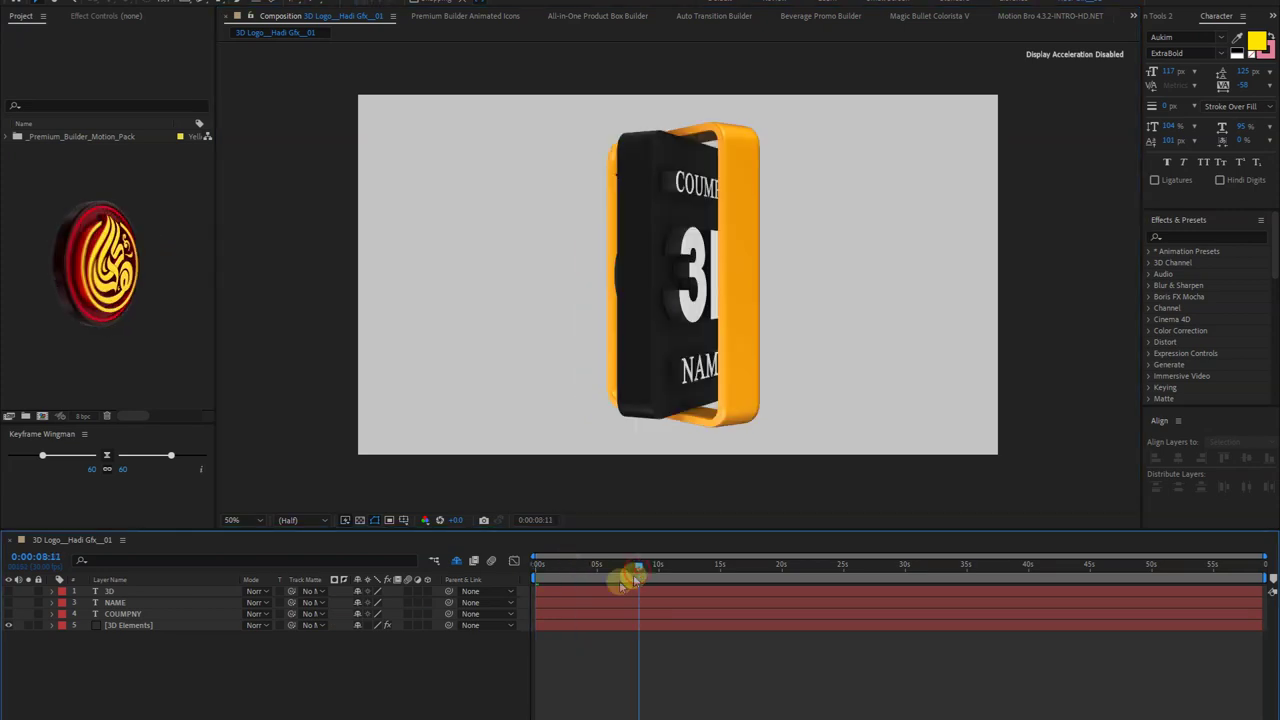
click(113, 596)
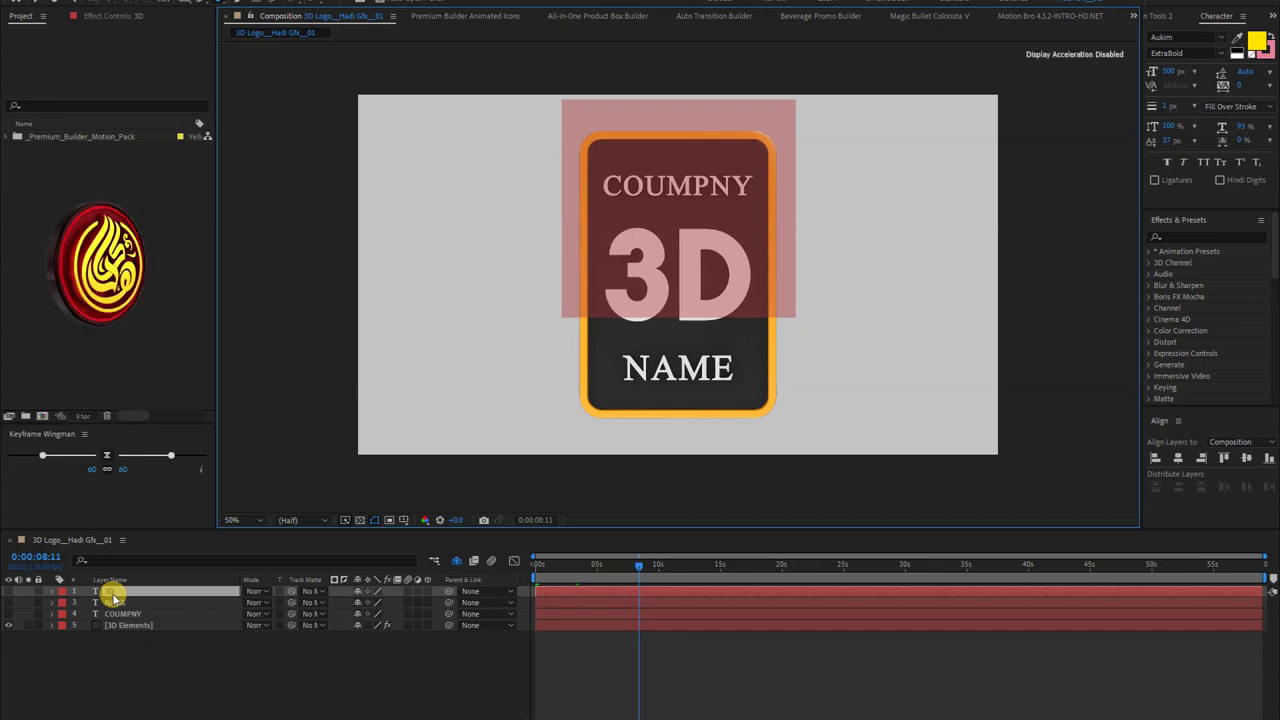
text(HG)
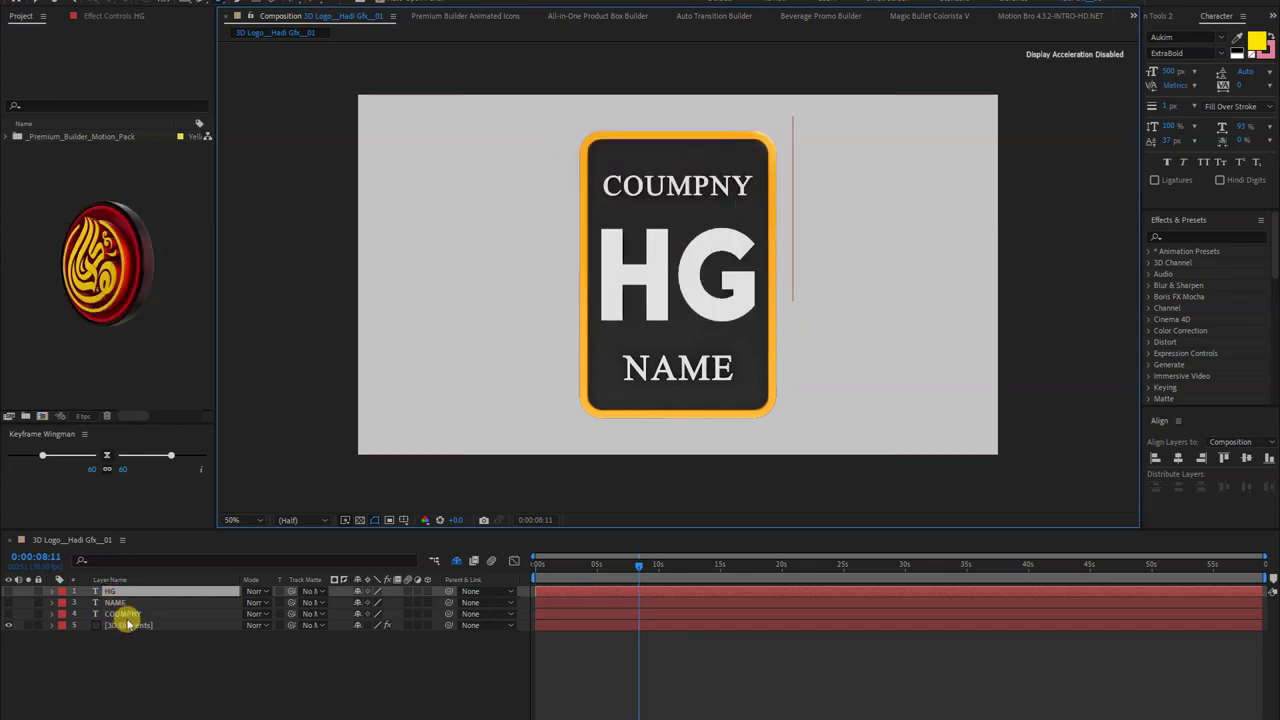
Replace the top COUMPNY line with HADI, undoing the extra GFX.
click(122, 614)
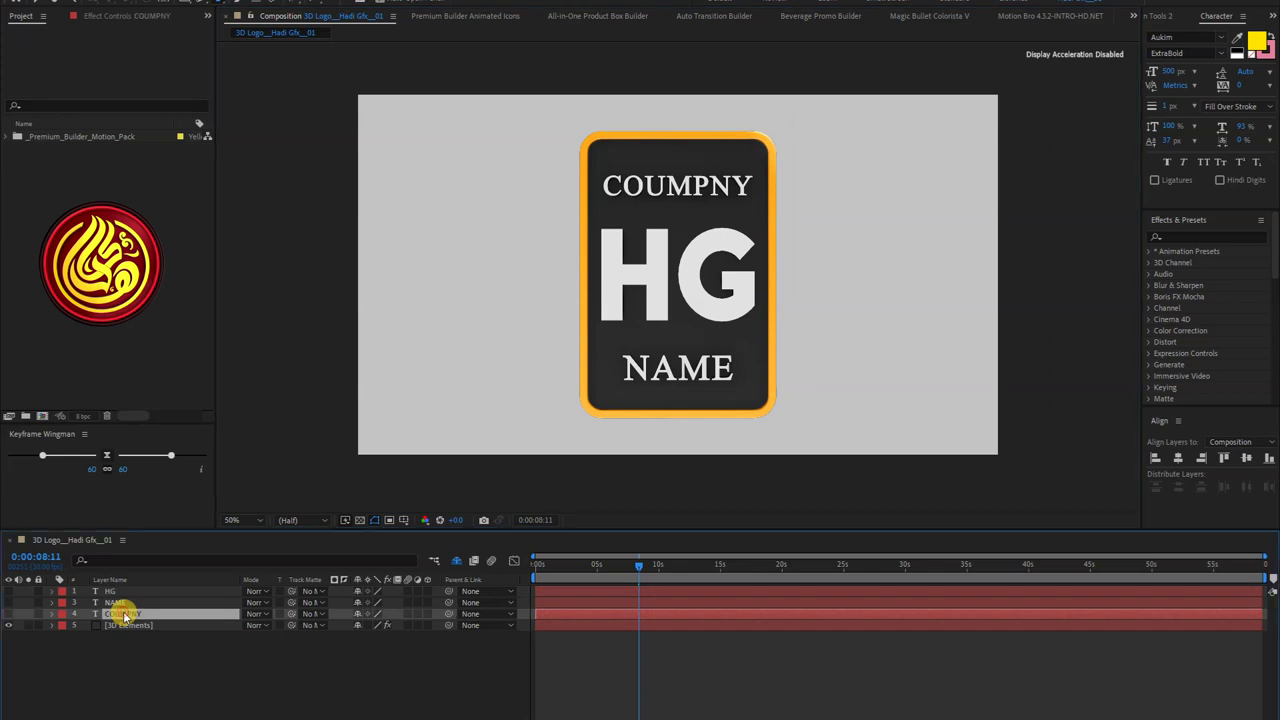
double_click(122, 614)
text(HADI)
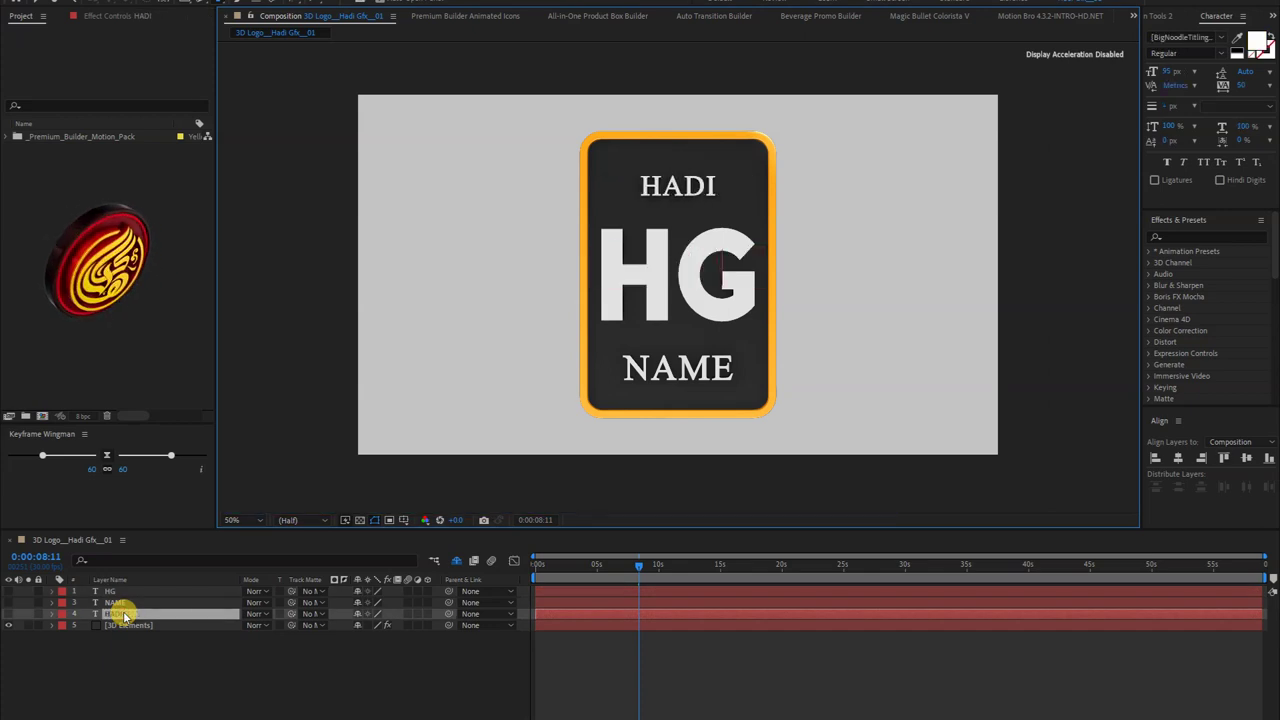
text( GFX)
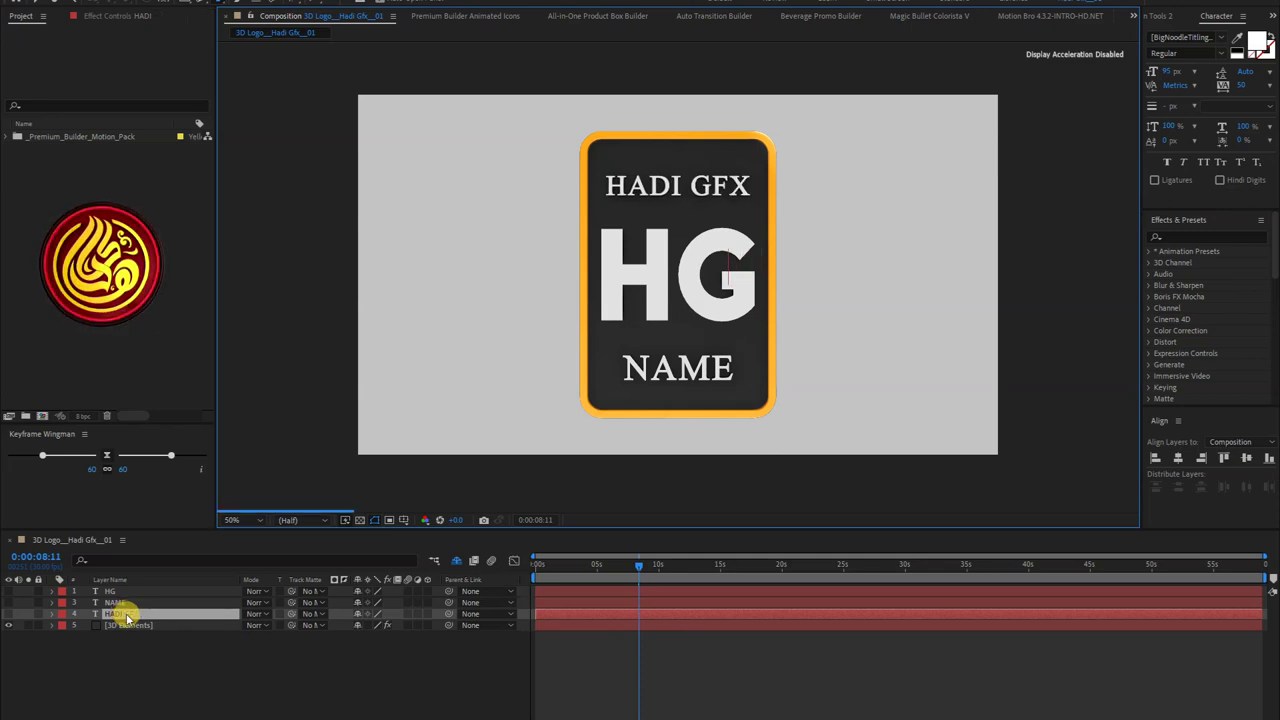
key(ctrl+z)
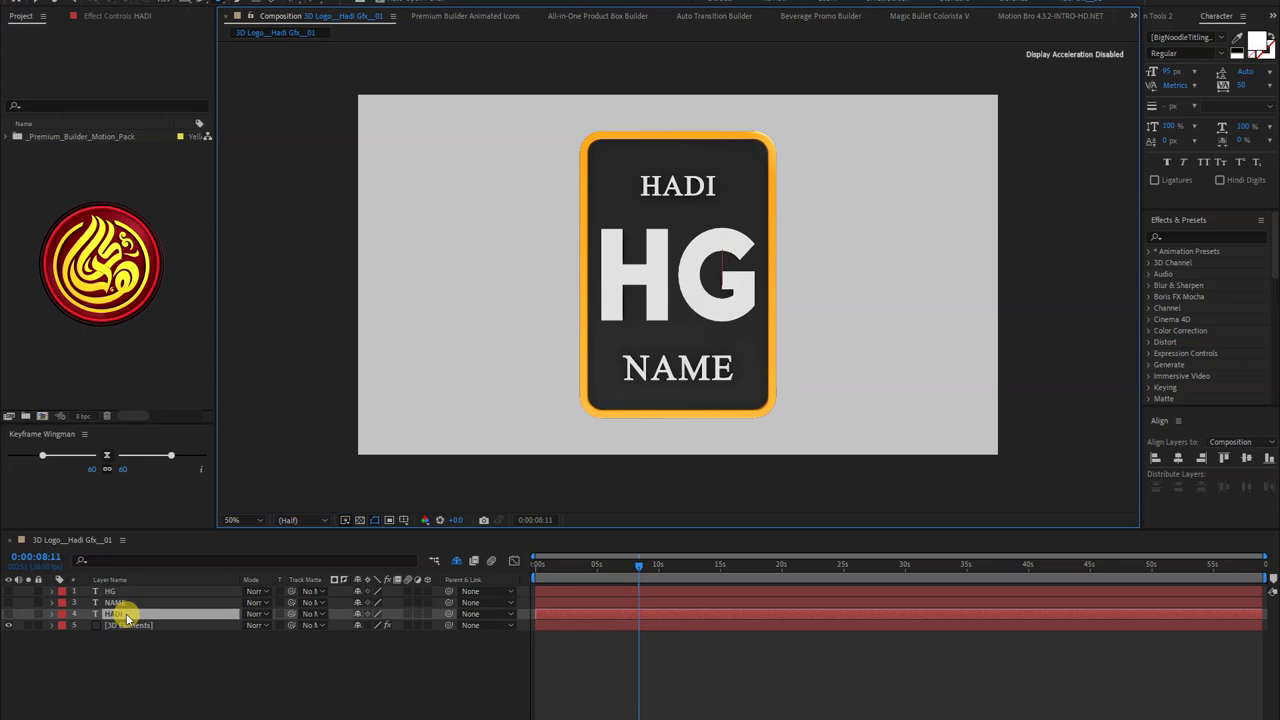
key(ctrl+a)
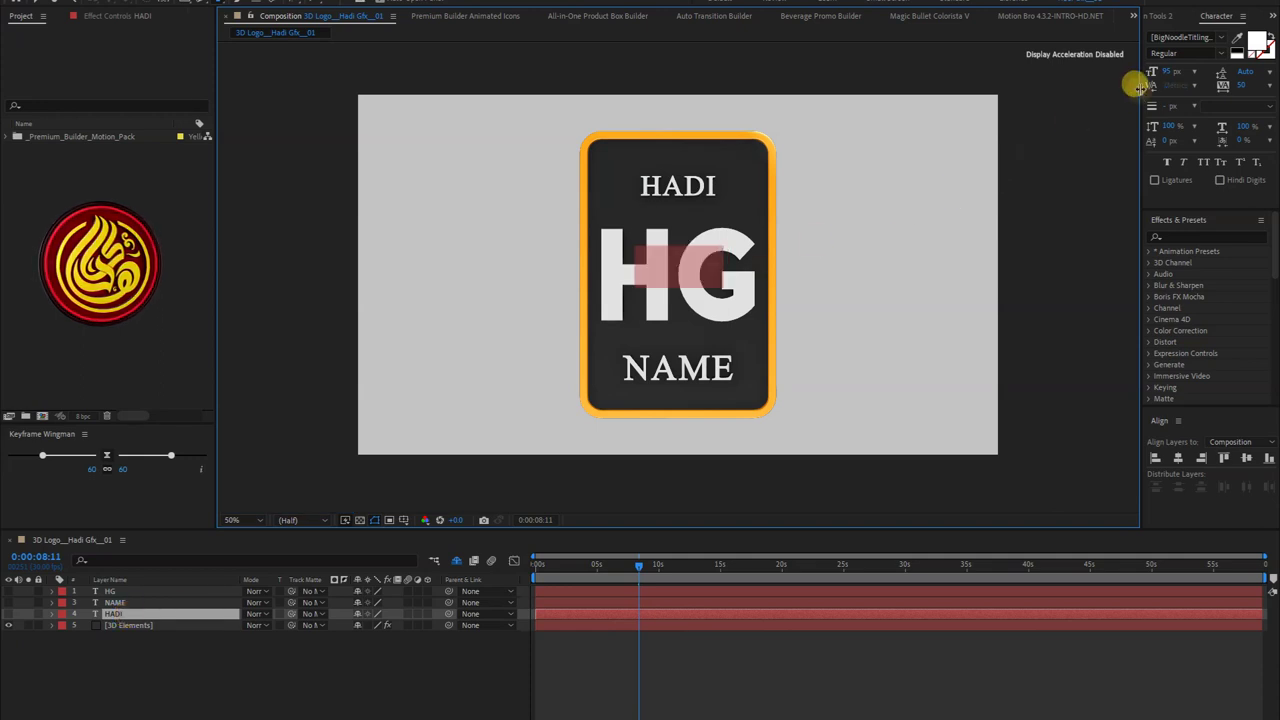
Enlarge HADI to 175 px, widen its tracking, and set it in Helvetica Now Display Extra Bold.
drag(1160, 72, 1192, 75)
drag(1186, 88, 1151, 118)
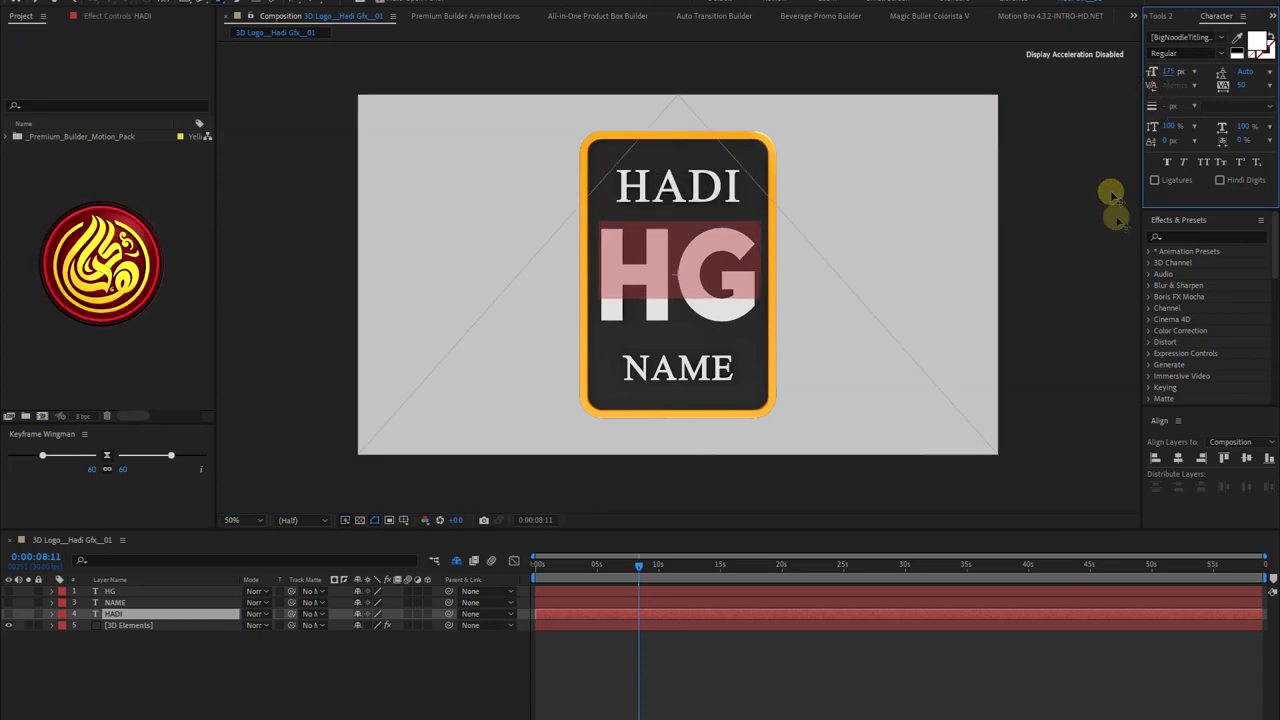
drag(1165, 72, 1166, 232)
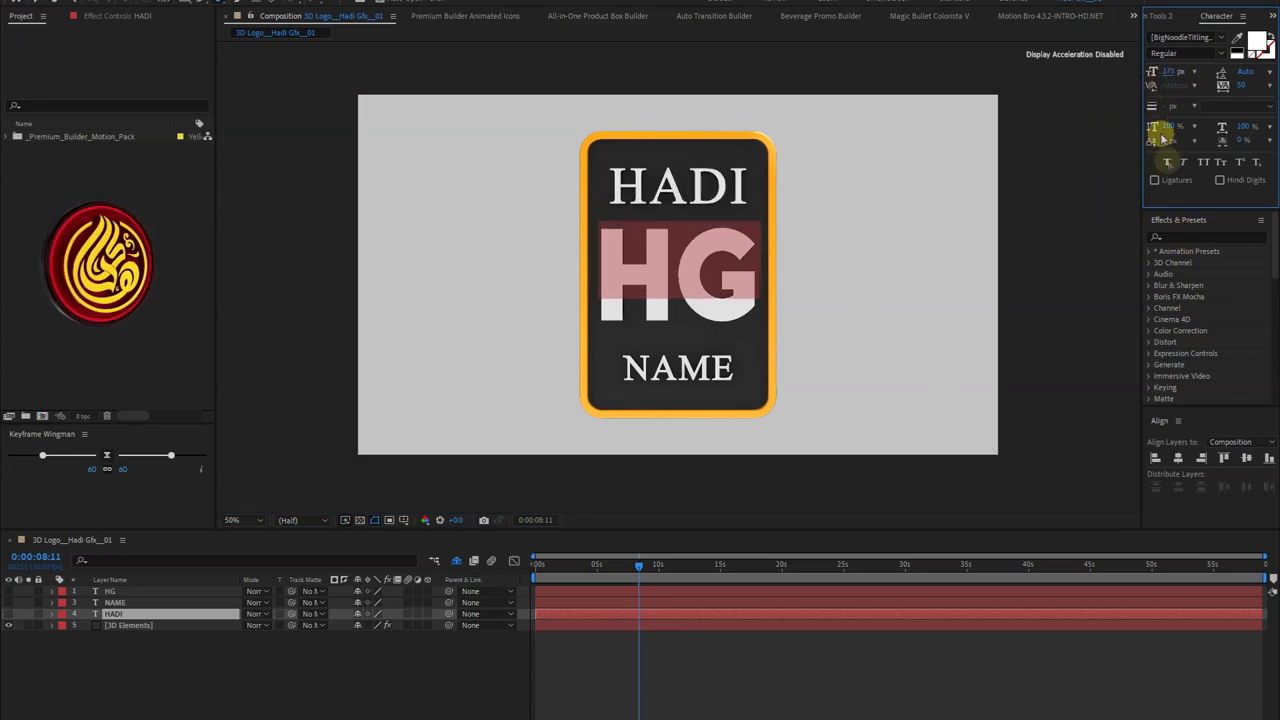
click(1184, 36)
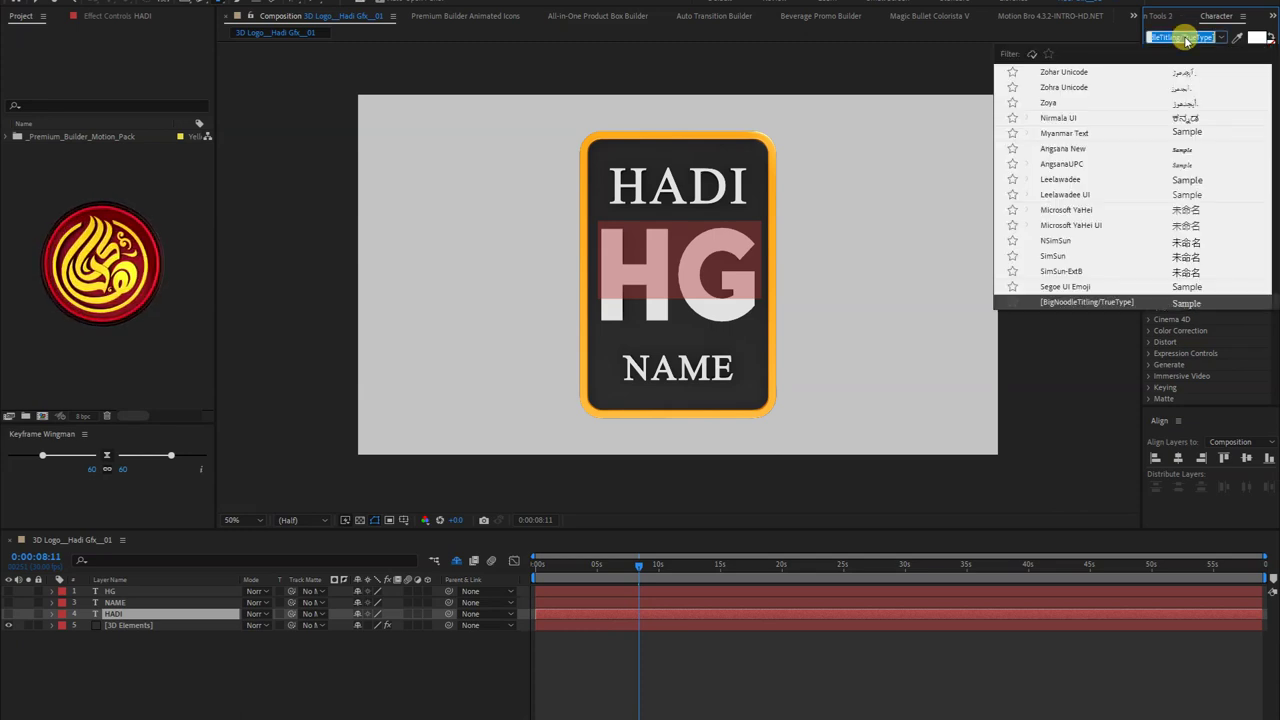
text(helv)
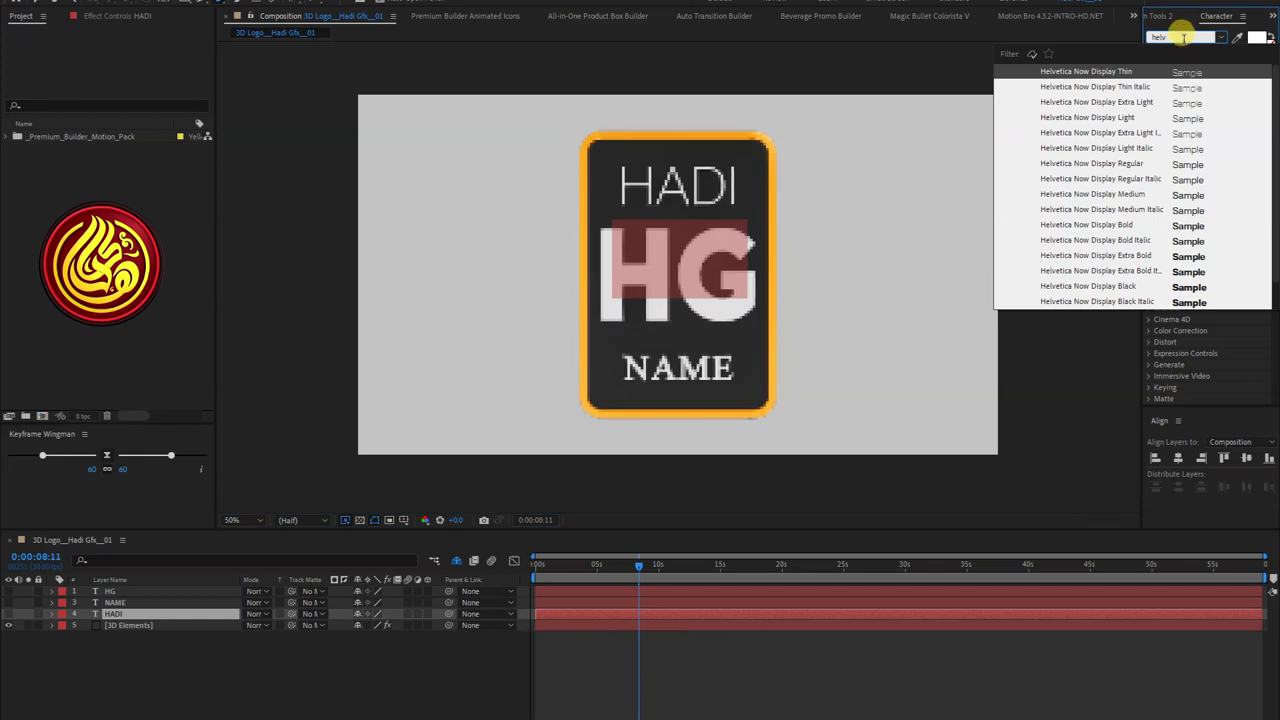
click(1186, 257)
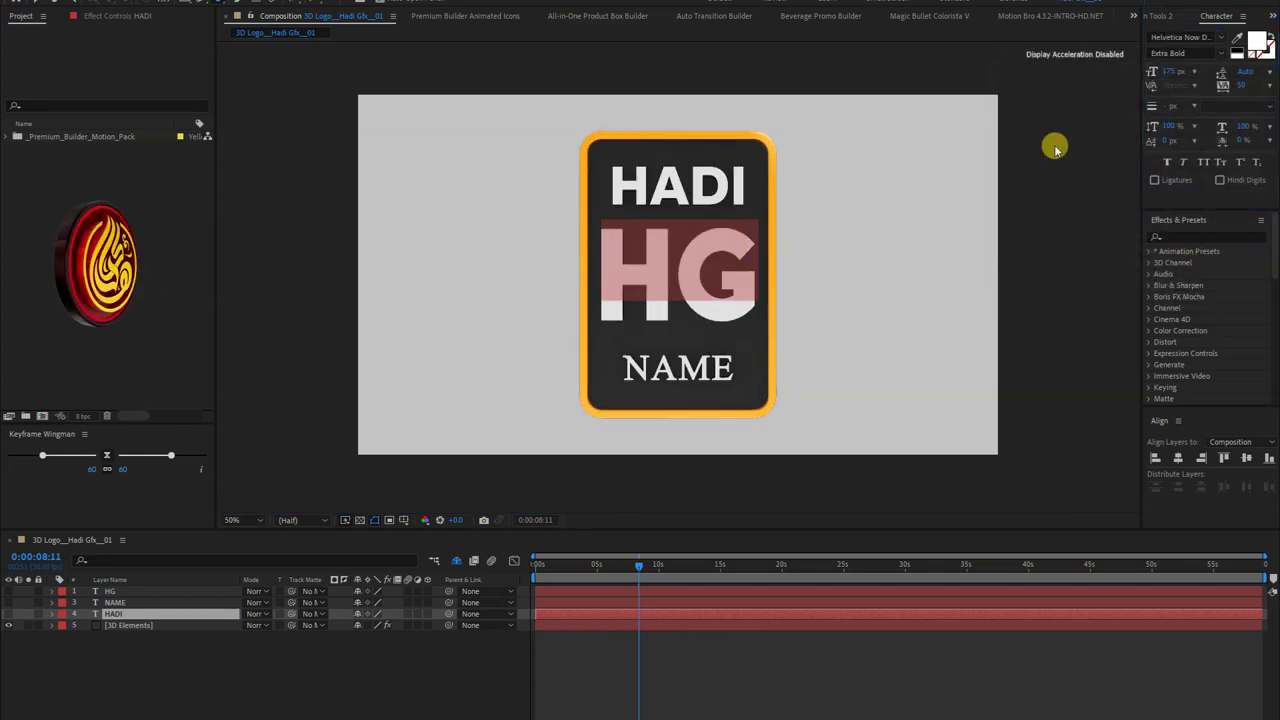
click(128, 625)
click(115, 603)
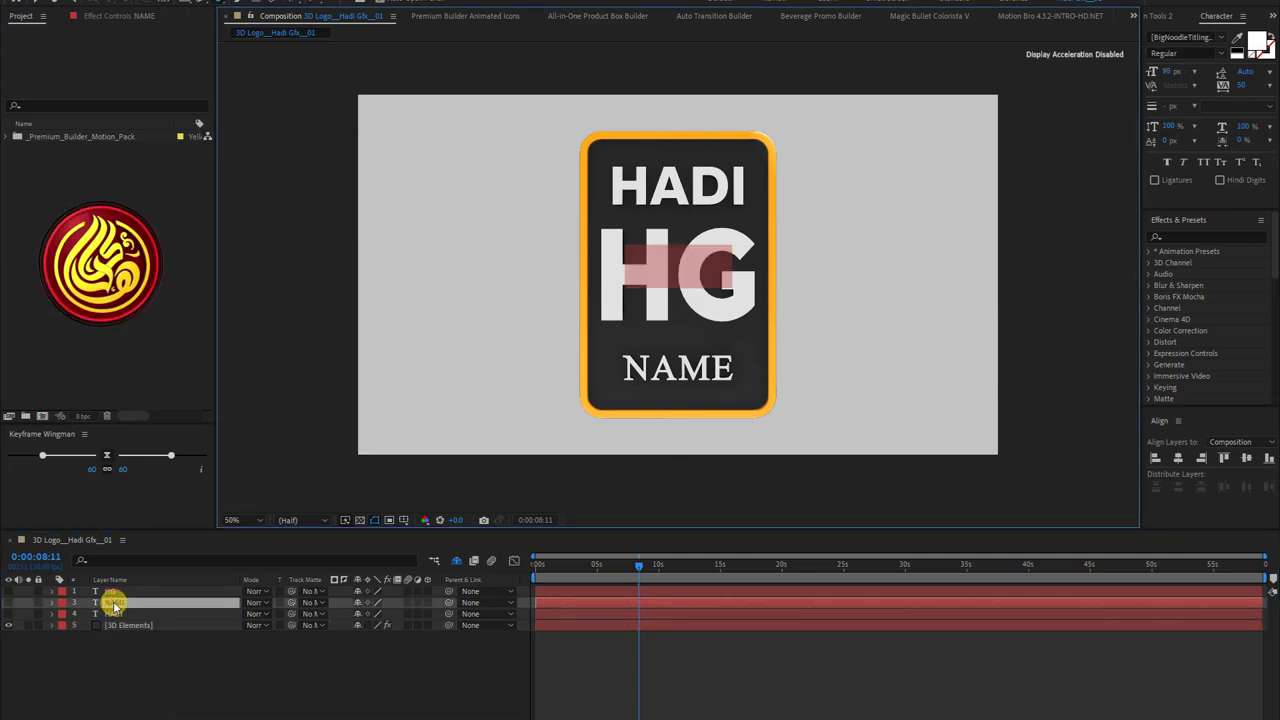
Type GFX in place of NAME, enlarge it, and set it in Helvetica Now Display Black.
text(GF)
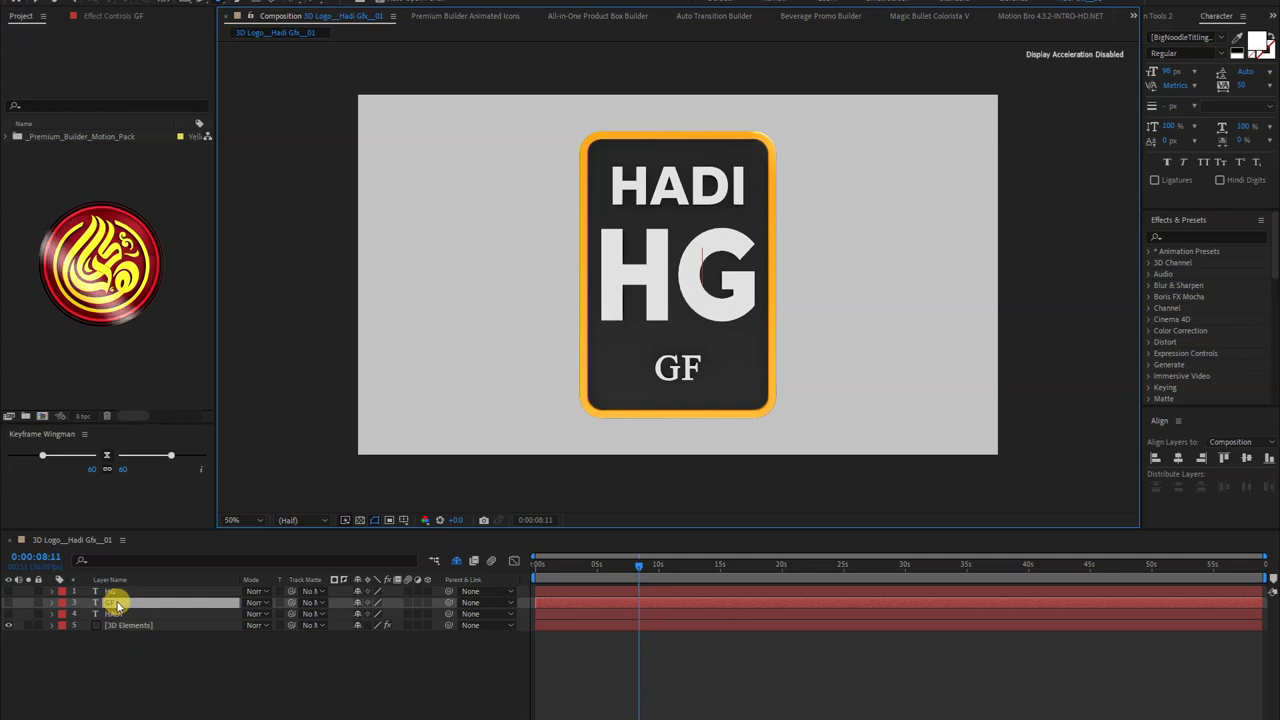
text(X)
click(705, 385)
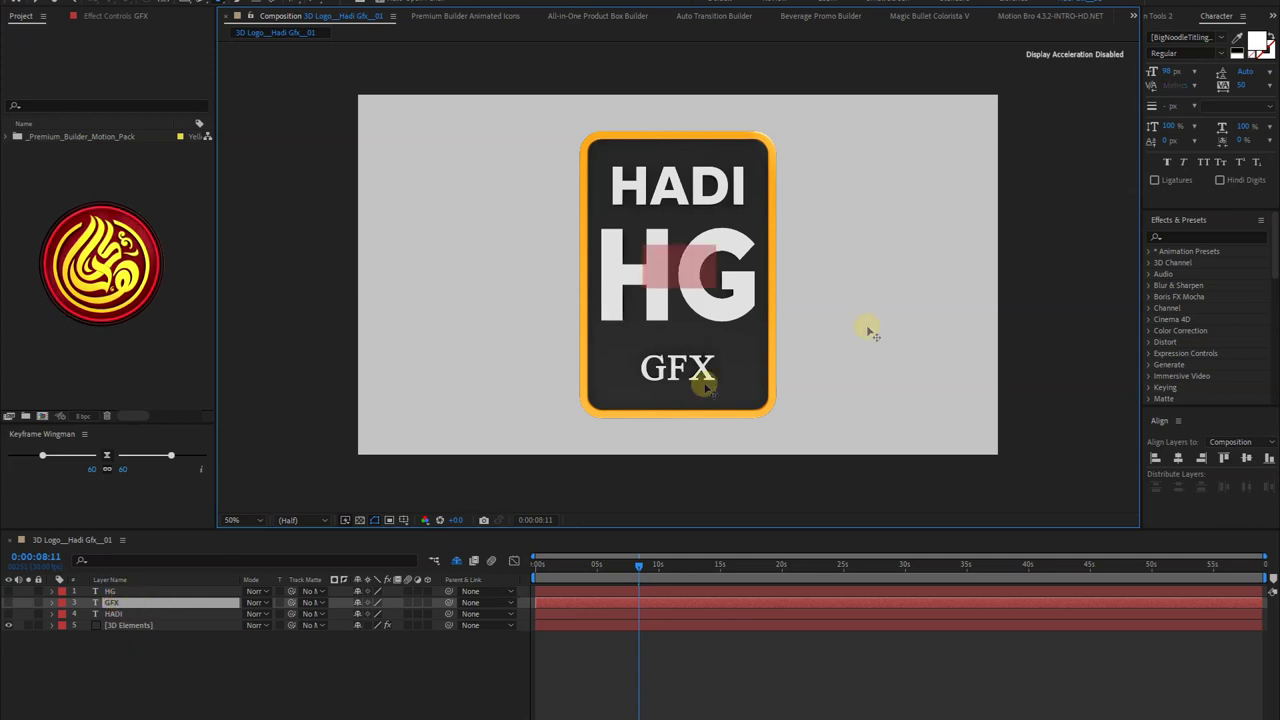
drag(1167, 73, 1203, 66)
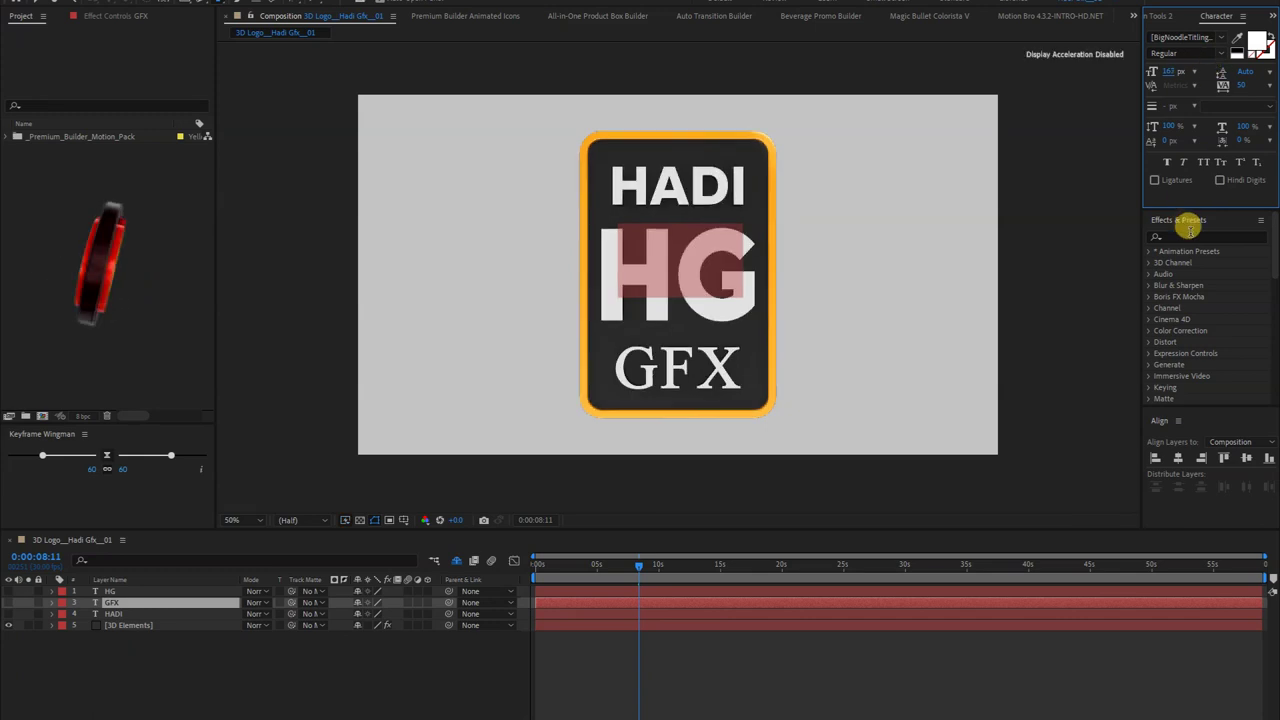
click(1189, 38)
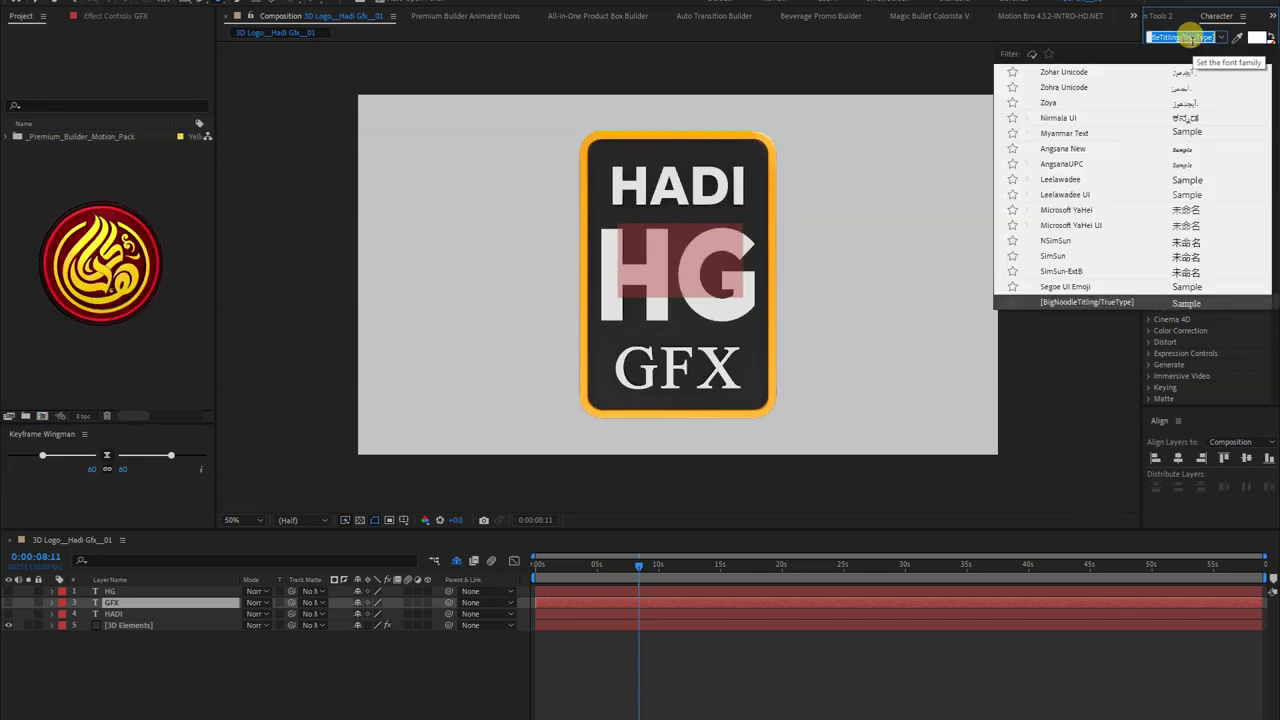
text(helv)
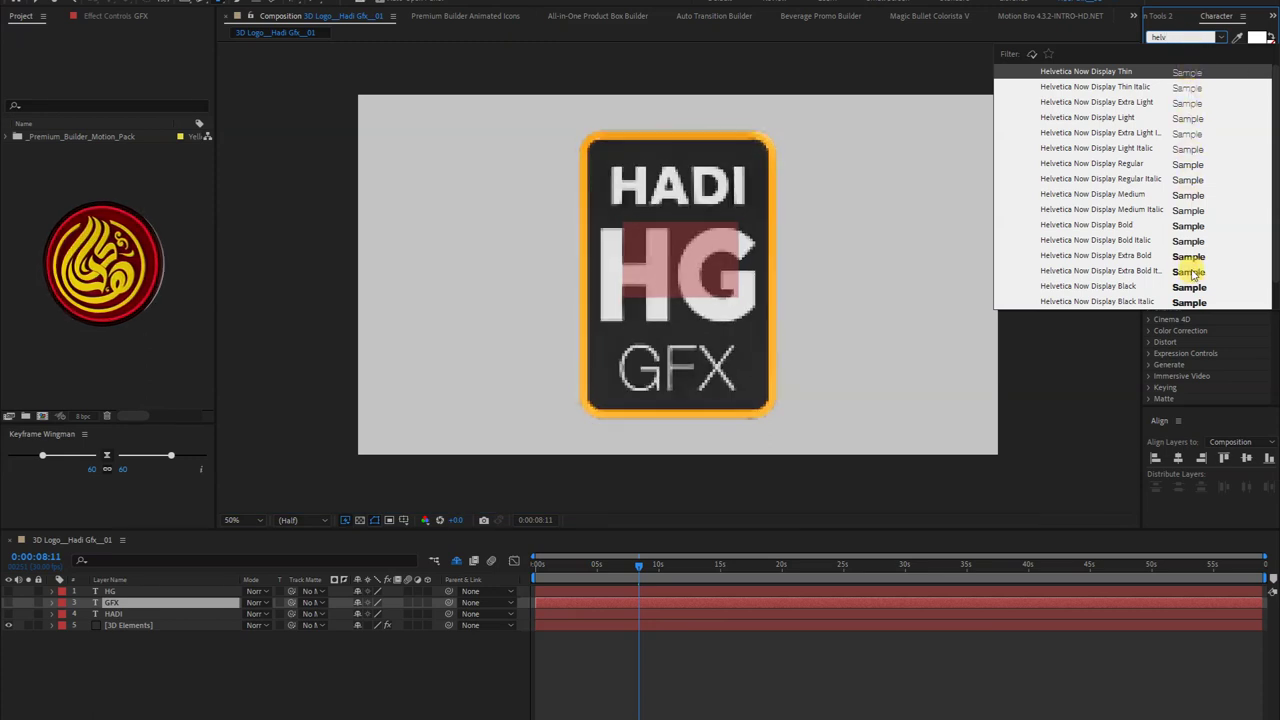
click(1190, 285)
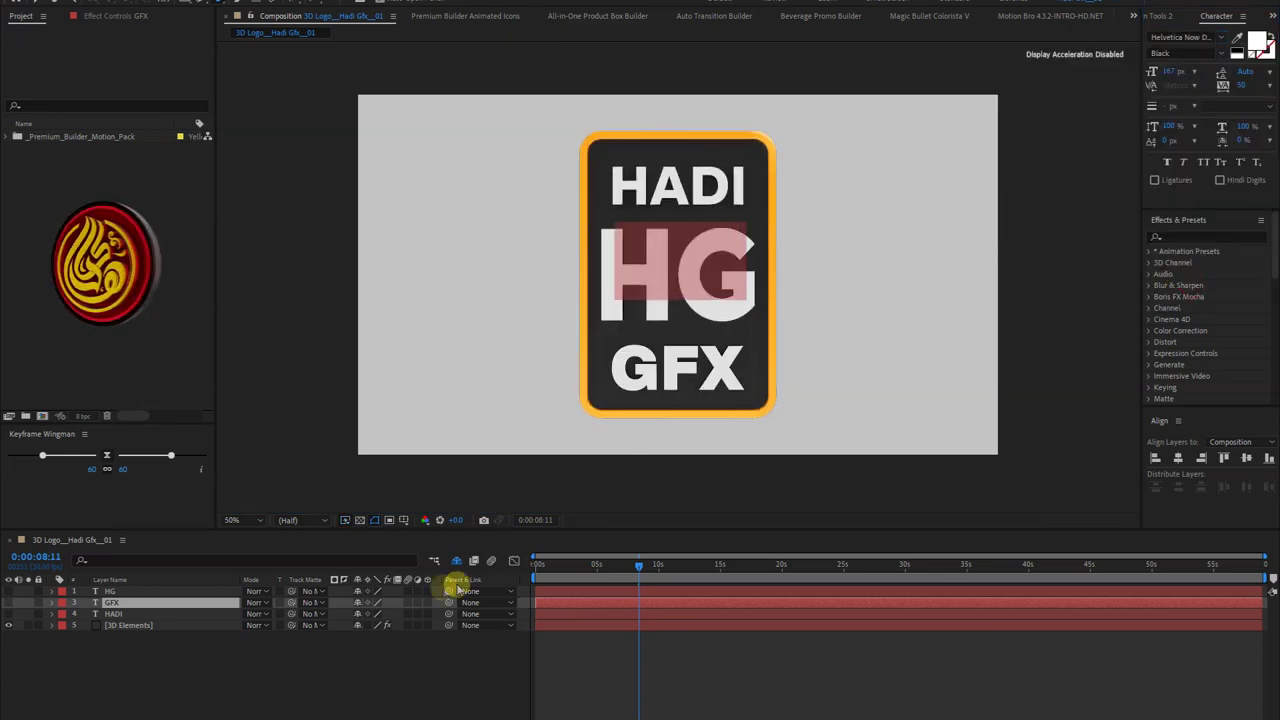
click(379, 657)
Create a new project via File > New, choosing Don't Save for the logo project, then show the HADI GFX panel.
drag(660, 568, 775, 567)
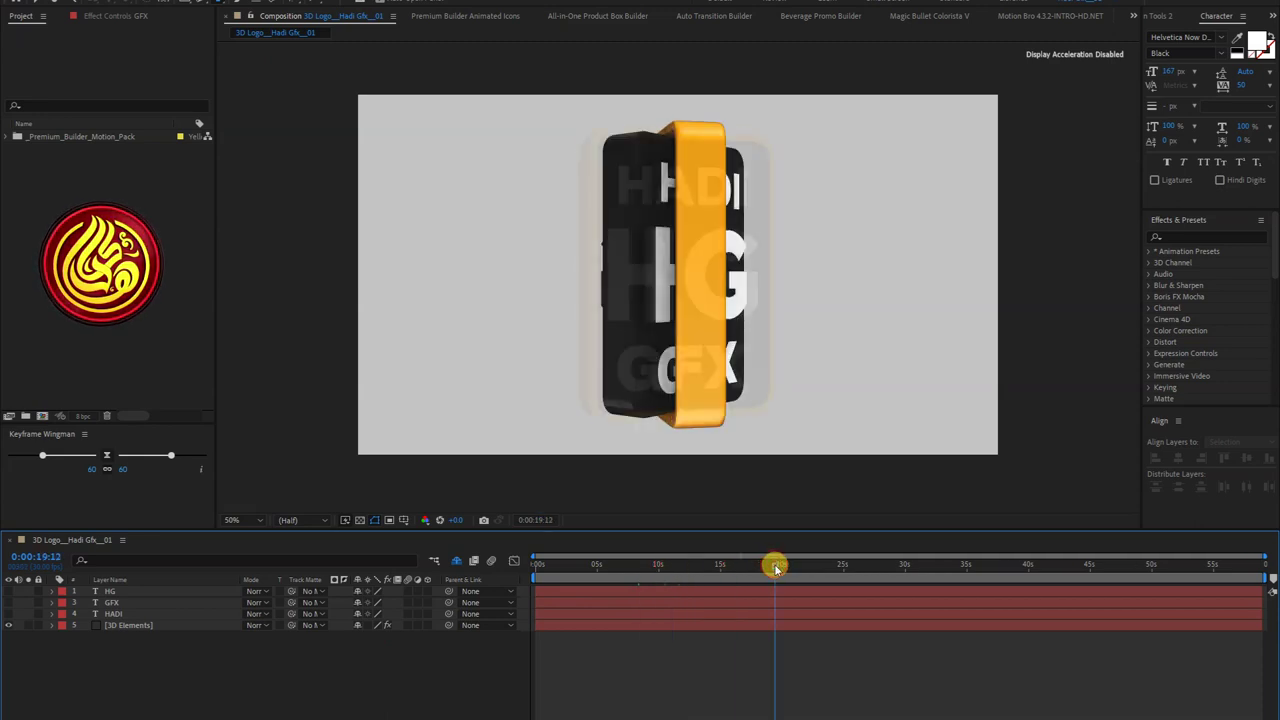
key(alt+f)
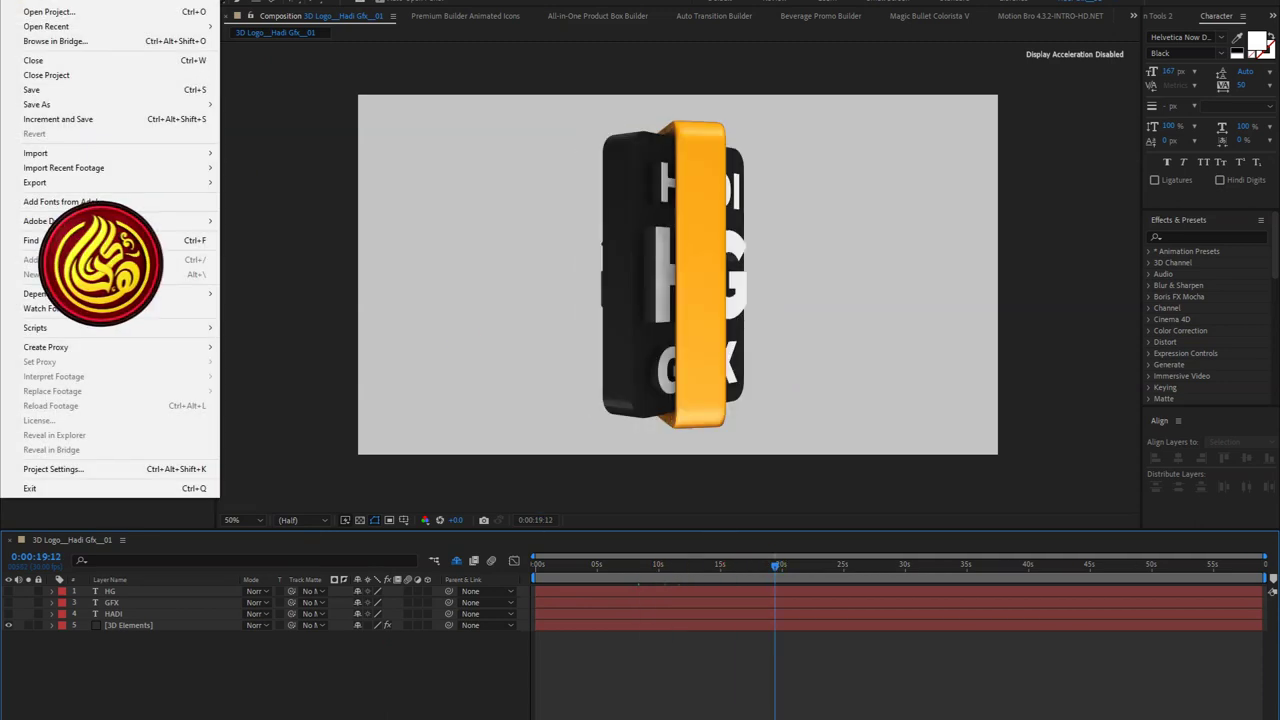
mouse_move(41, 3)
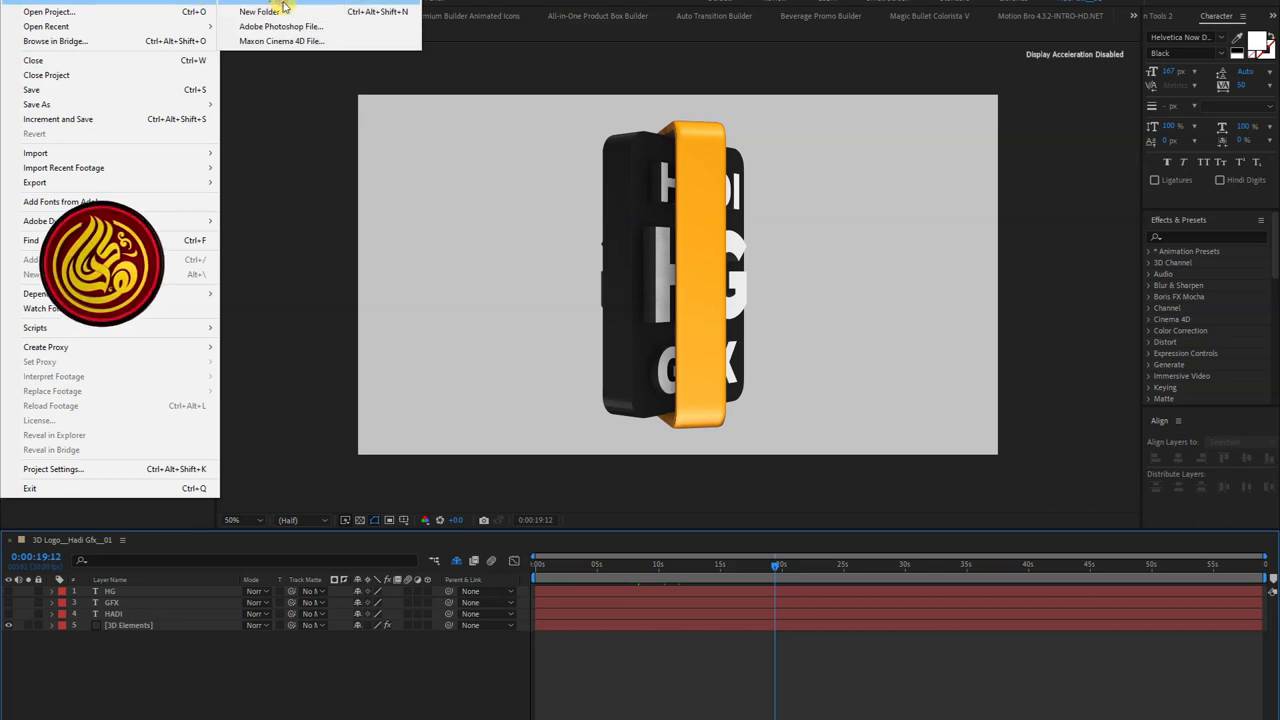
click(286, 12)
click(654, 368)
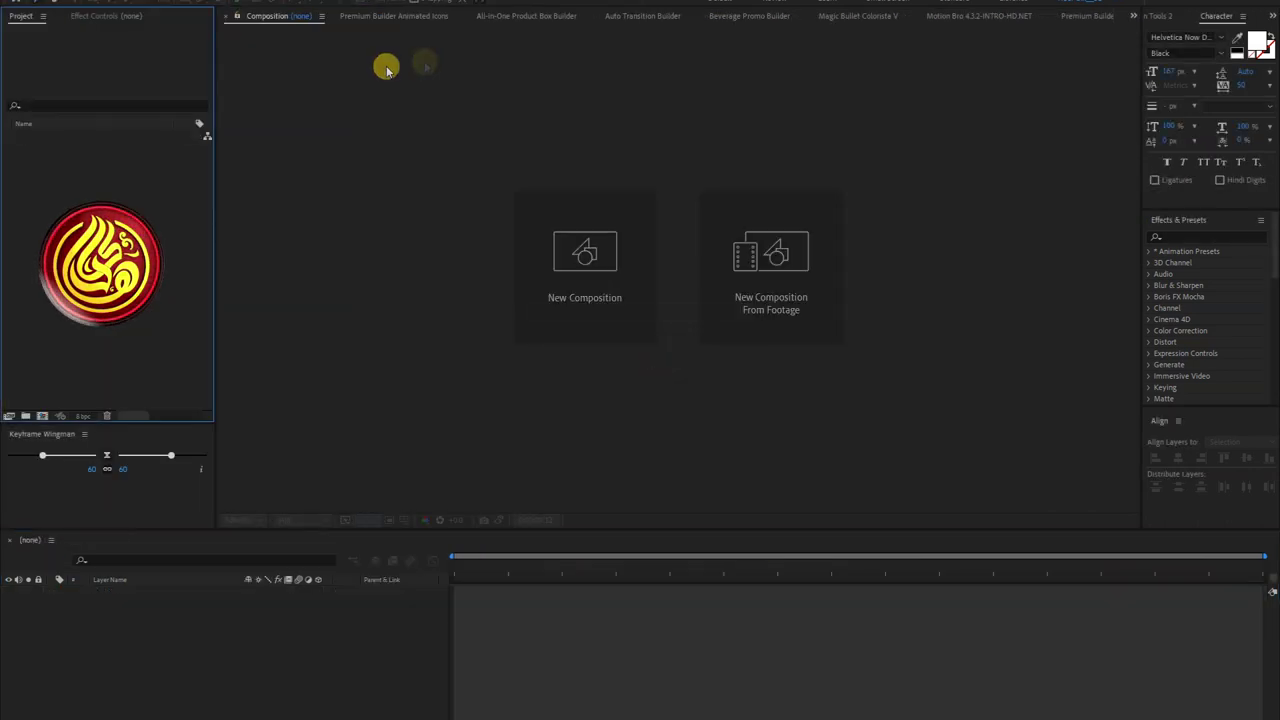
click(380, 20)
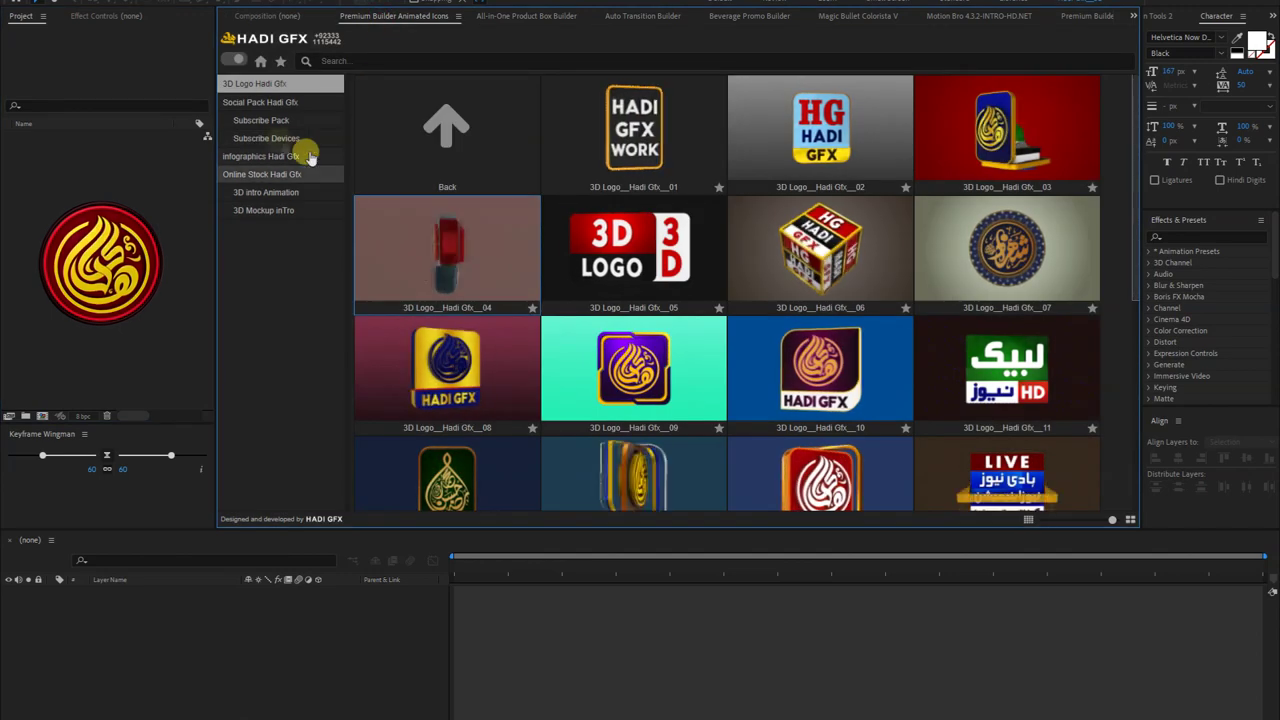
Import Youtube_Subscribe_10 from Social Pack > Subscribe Pack in the HADI GFX panel.
click(279, 104)
click(279, 119)
click(282, 138)
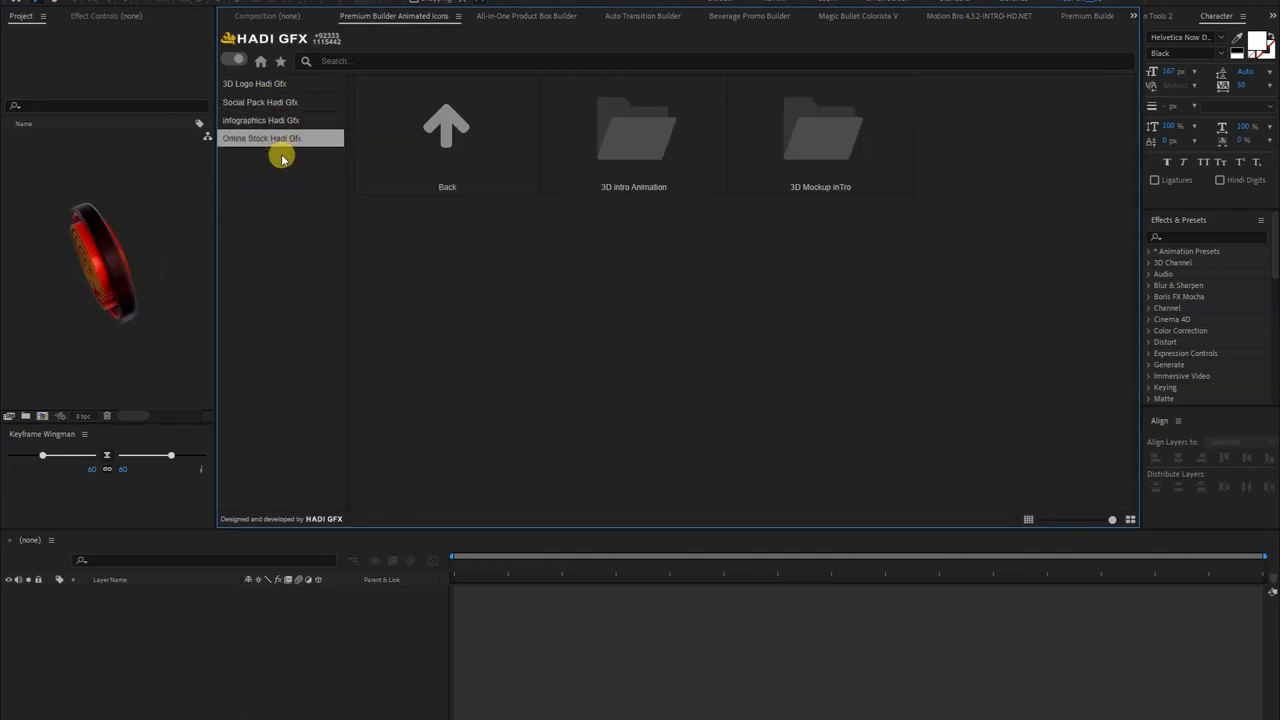
click(271, 103)
click(273, 120)
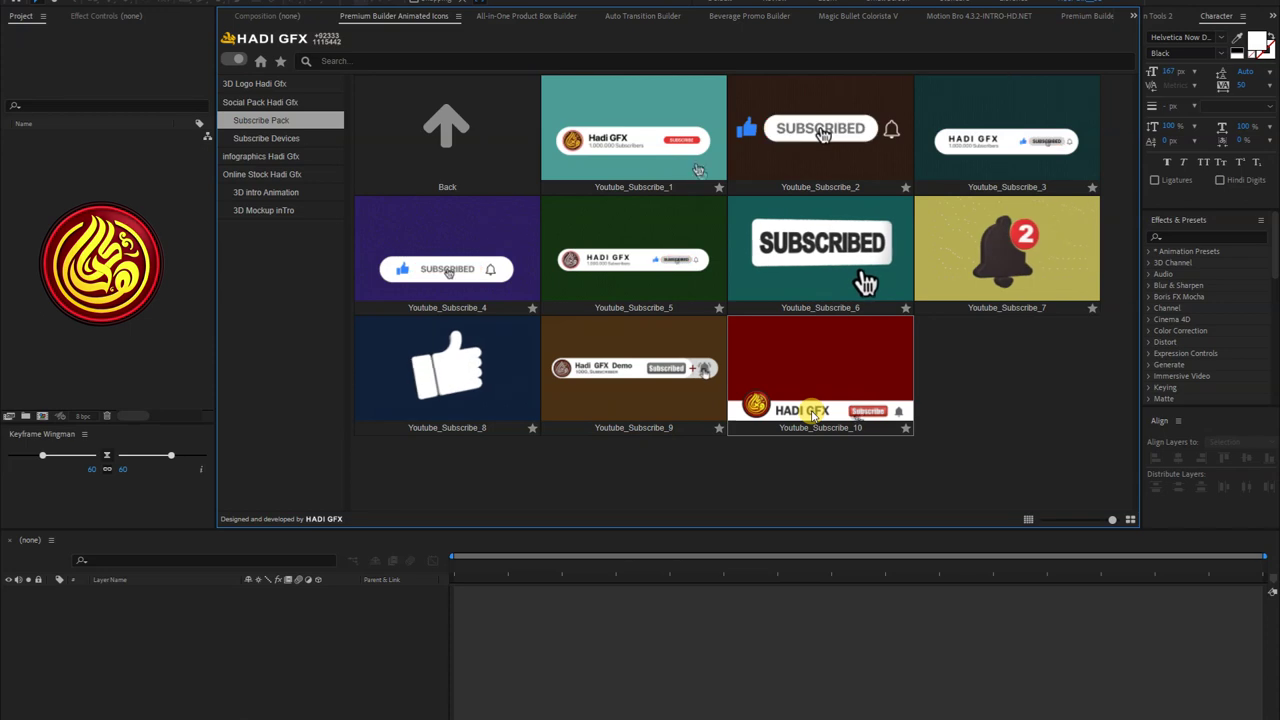
click(812, 414)
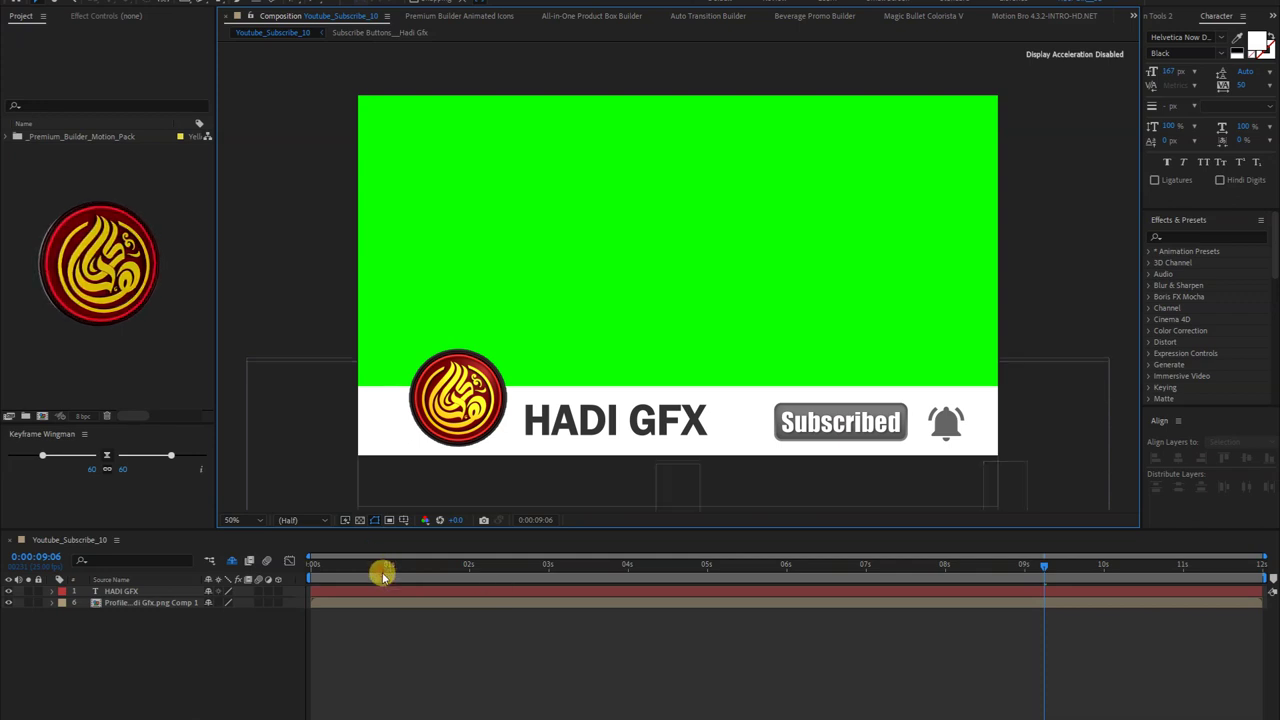
Retype the subscribe bar's channel name as HADI NEW and reselect its text.
click(381, 566)
click(131, 592)
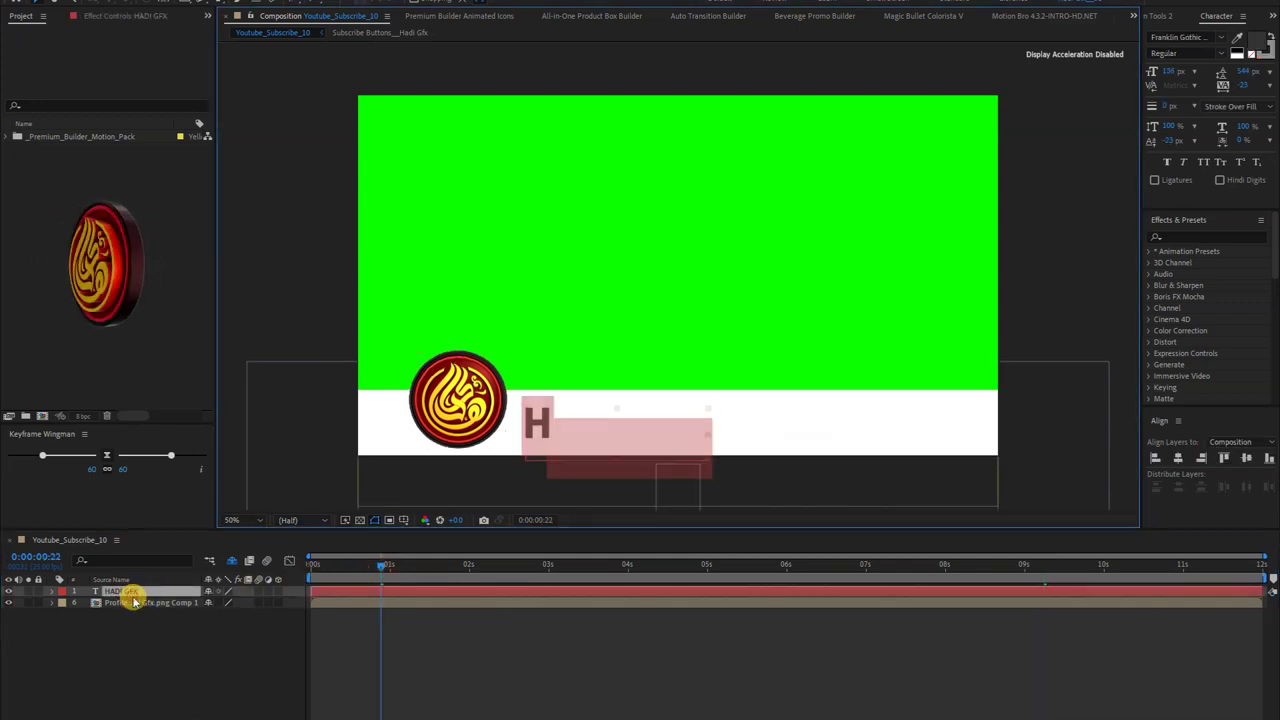
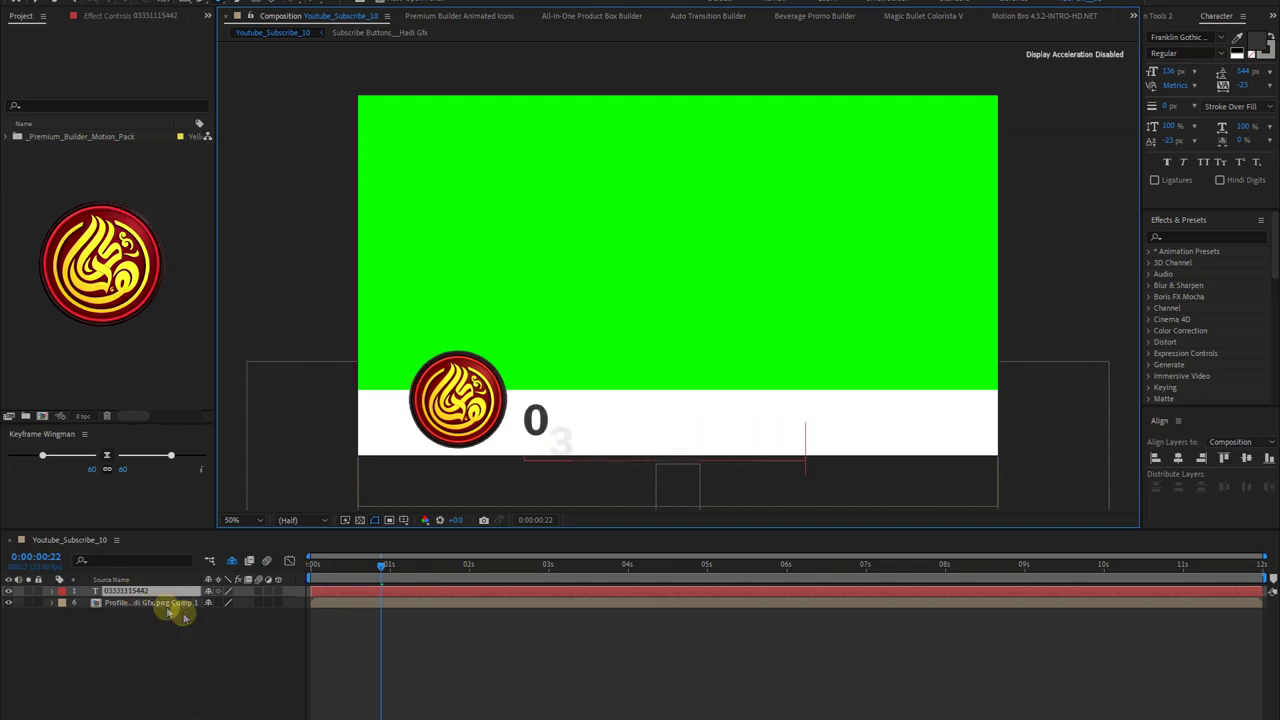
click(180, 628)
drag(563, 570, 543, 572)
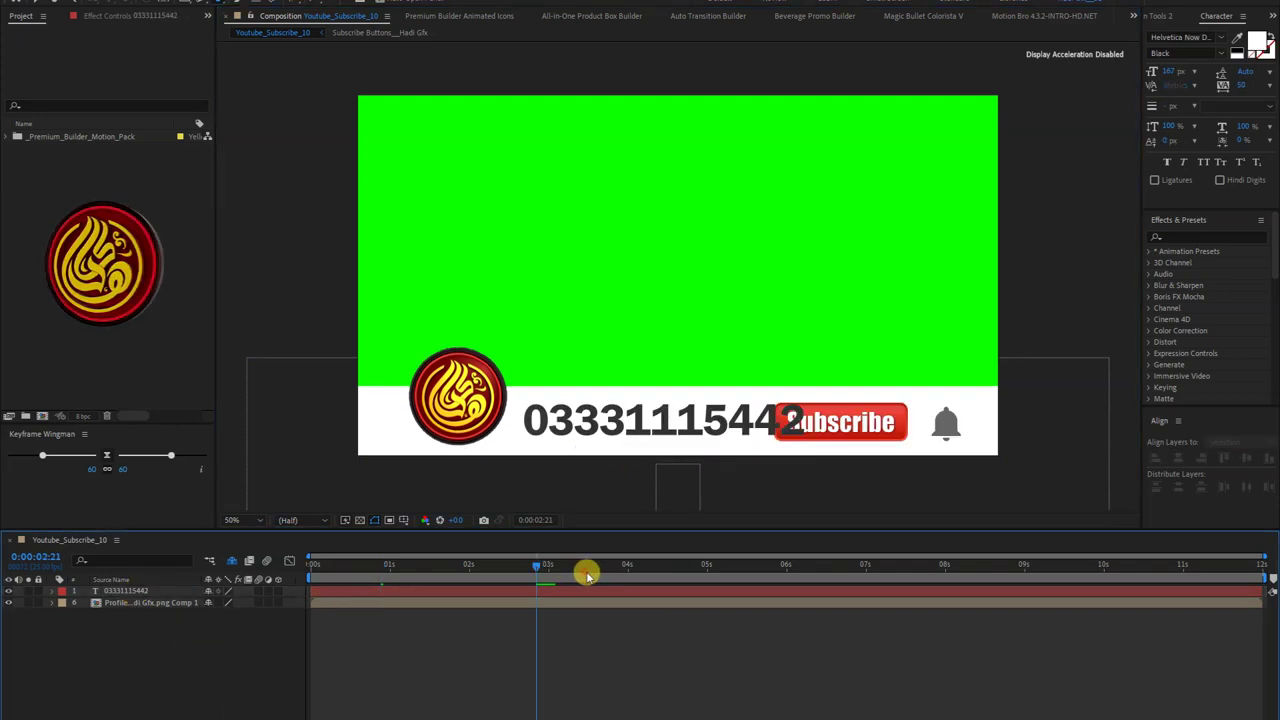
click(587, 568)
double_click(146, 592)
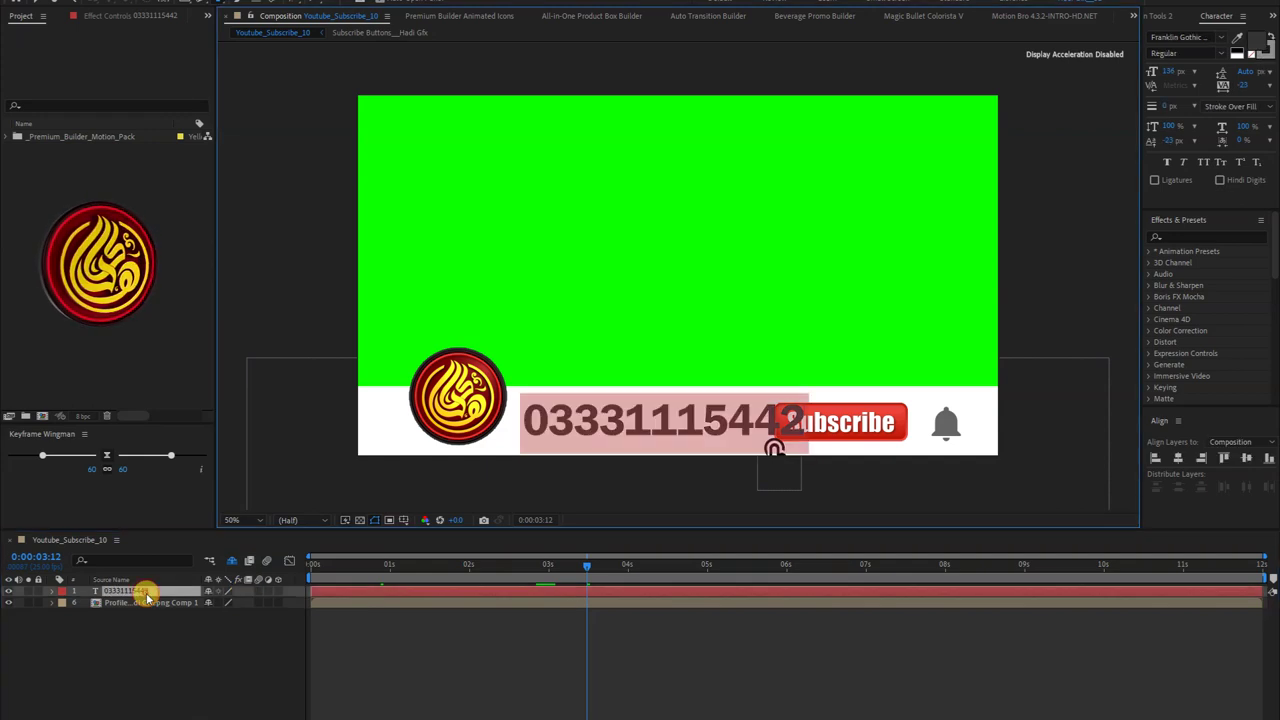
text(HADI NEW)
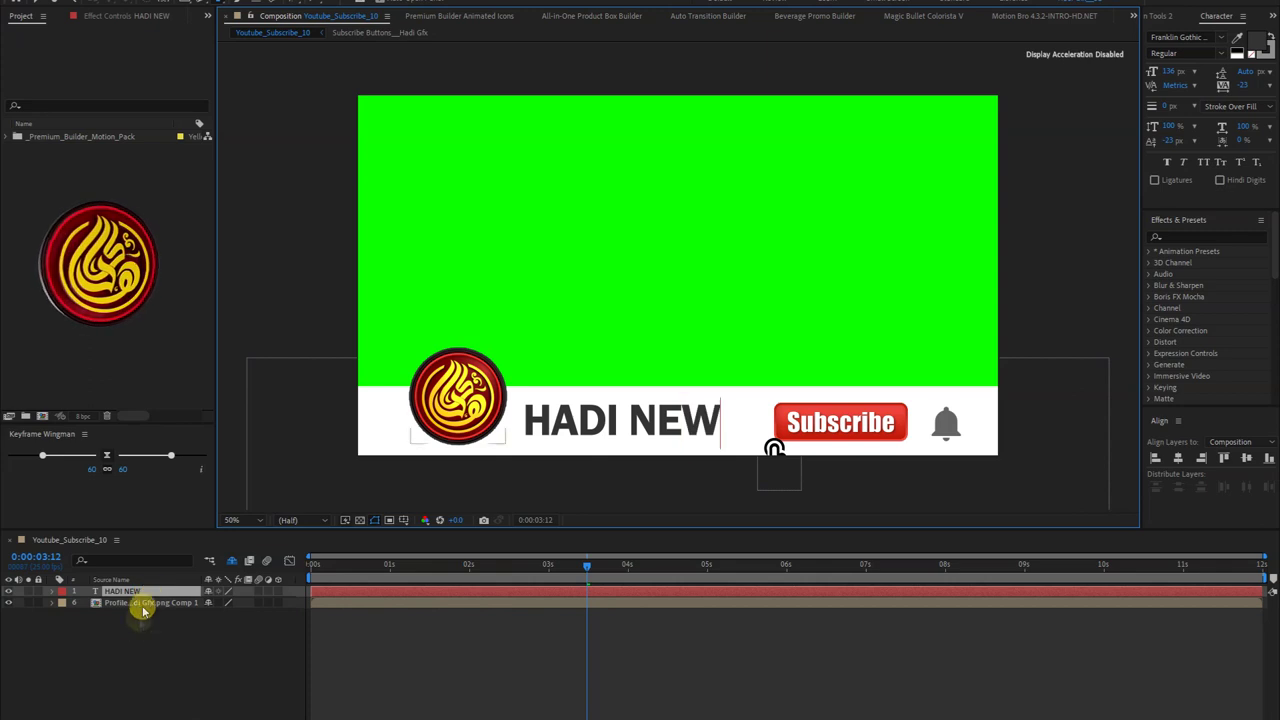
click(136, 628)
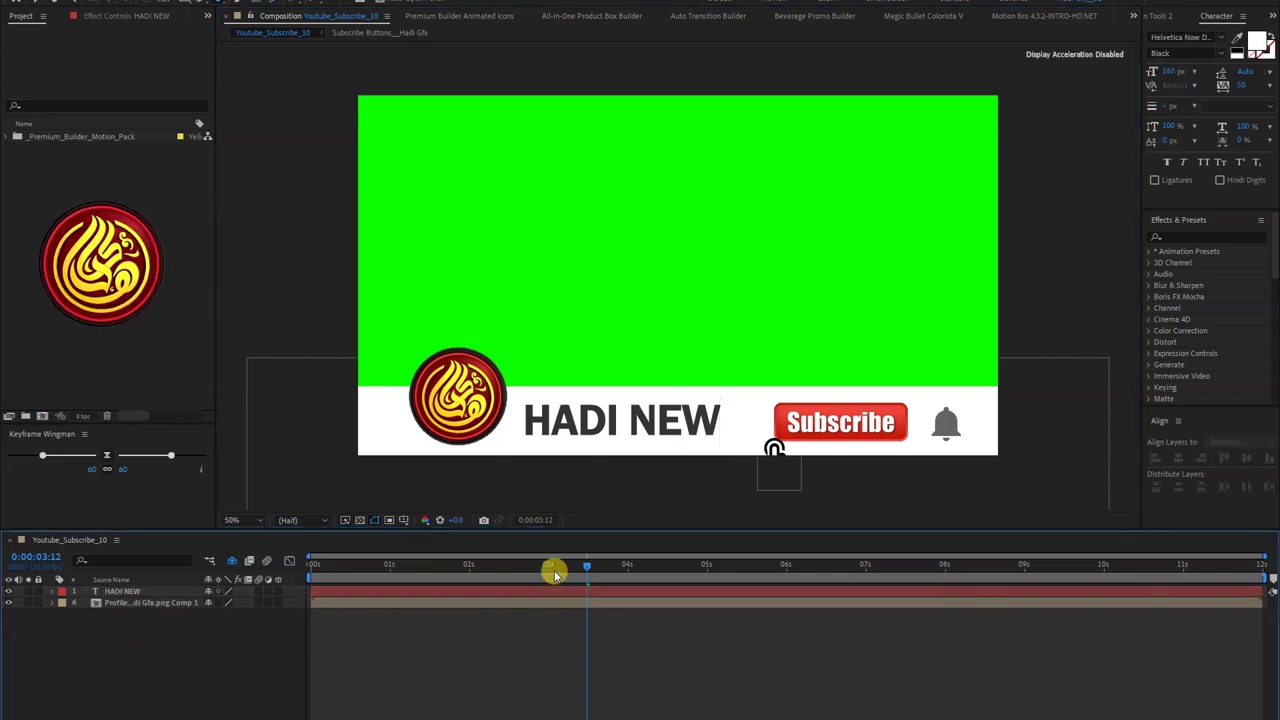
drag(555, 572, 514, 570)
click(383, 597)
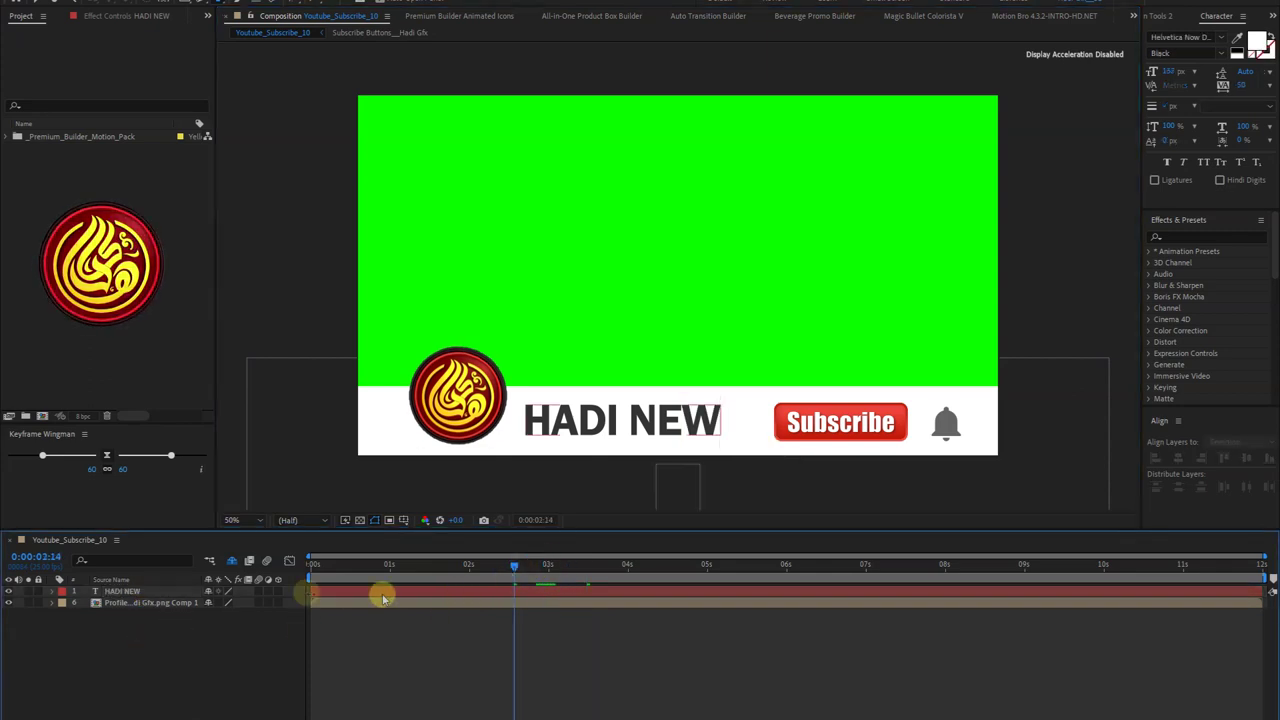
double_click(123, 592)
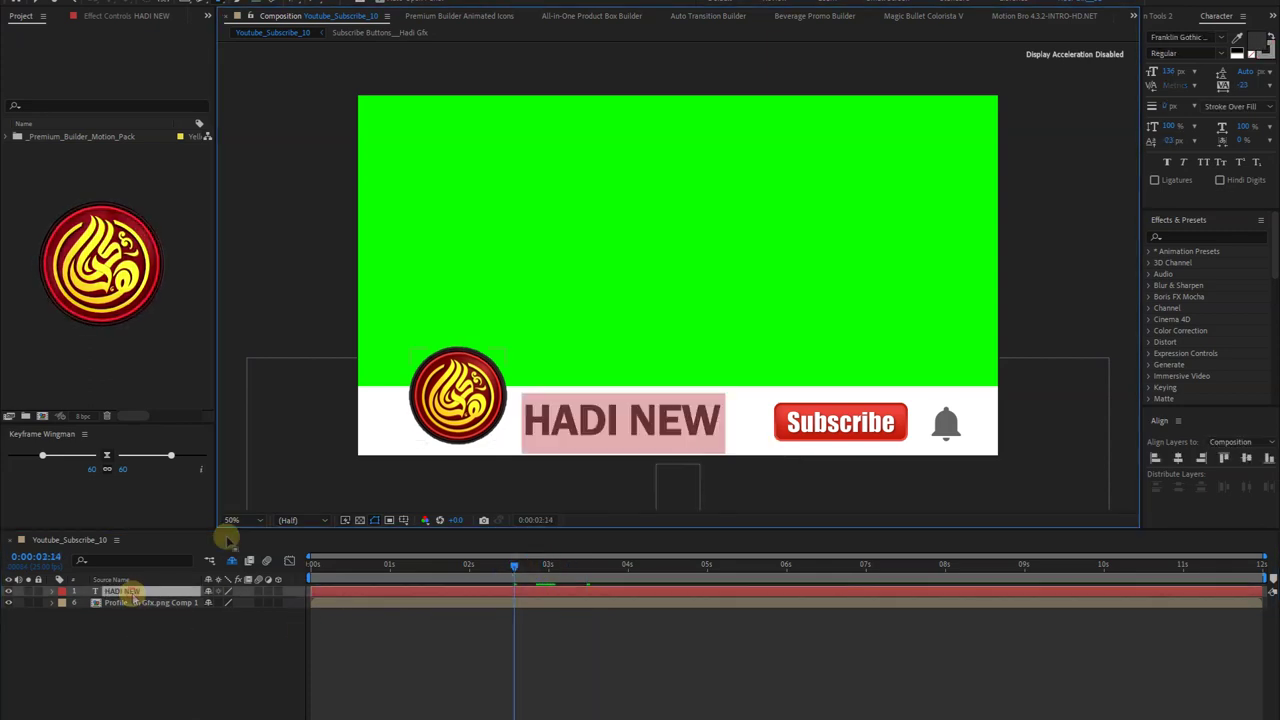
Set the HADI NEW channel name in Helvetica Now Display Black.
click(1188, 237)
text(hel)
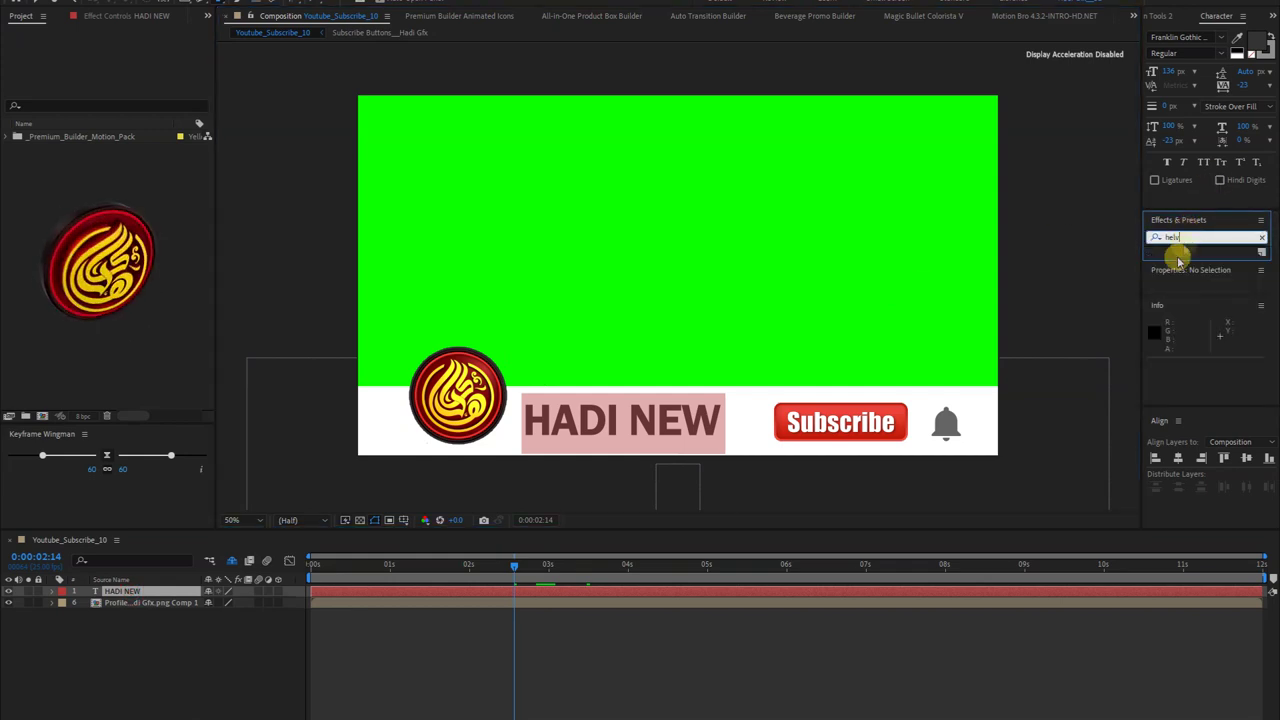
click(1182, 33)
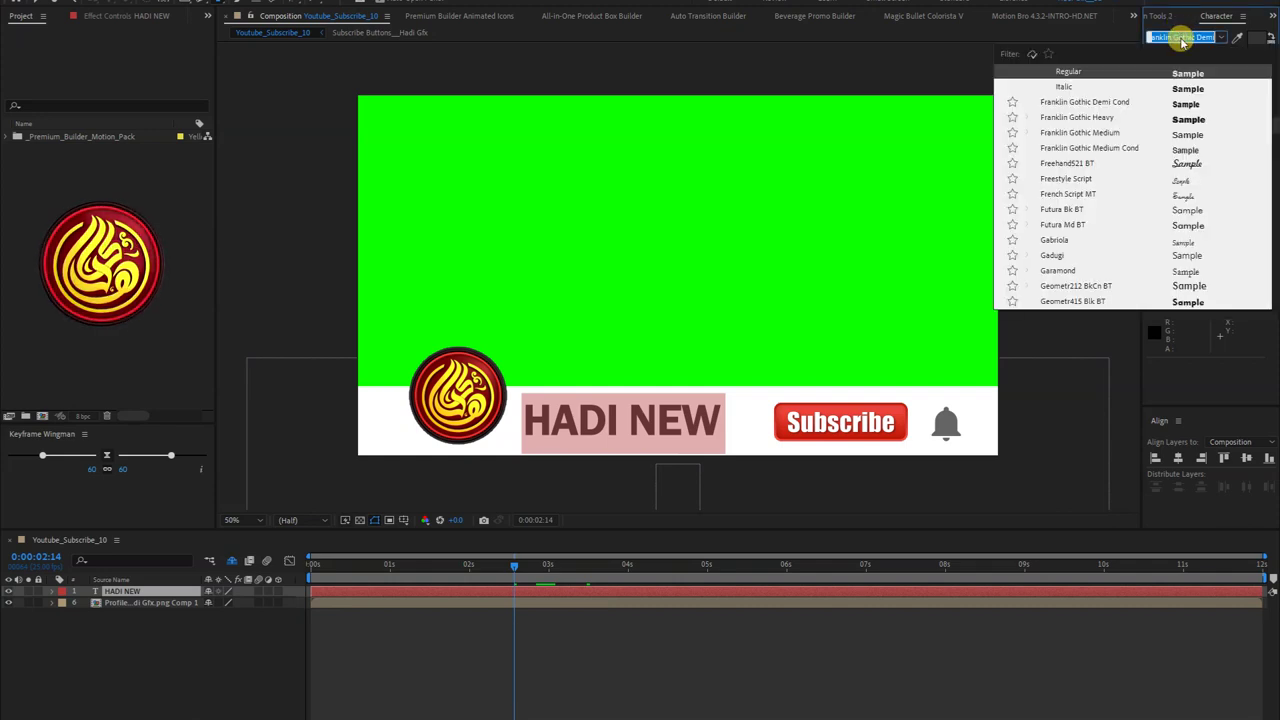
text(he)
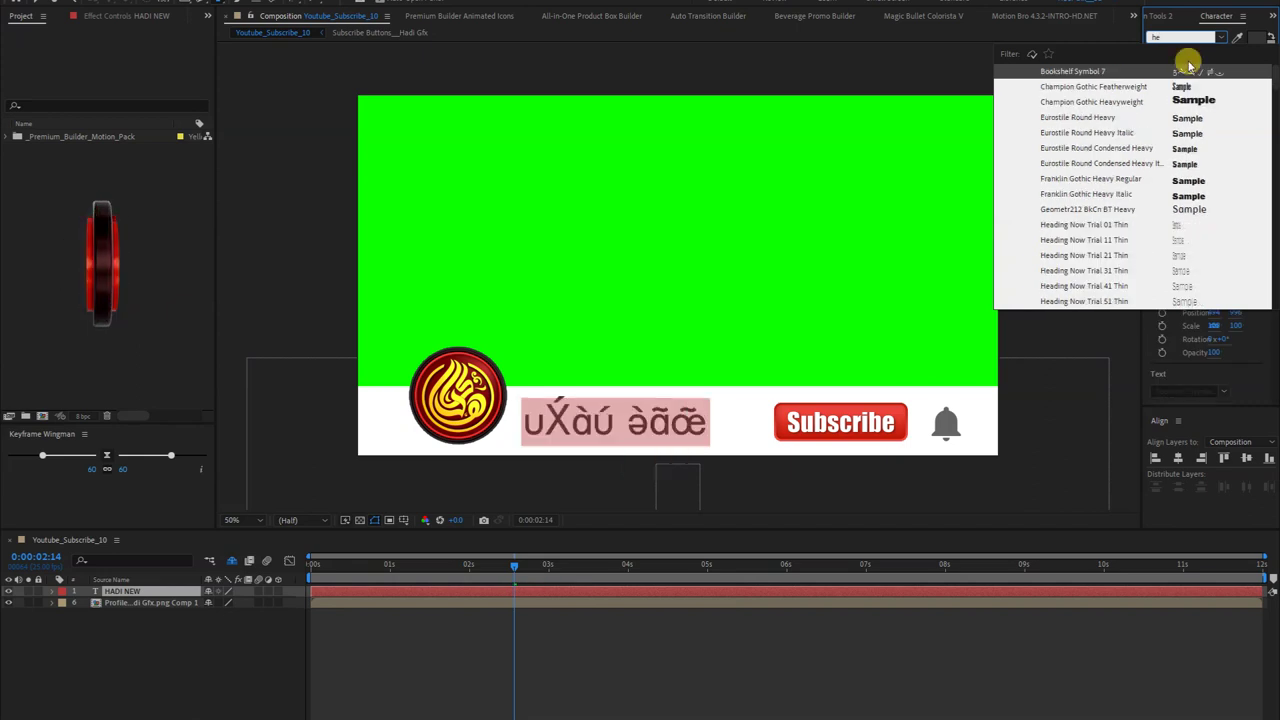
text(l)
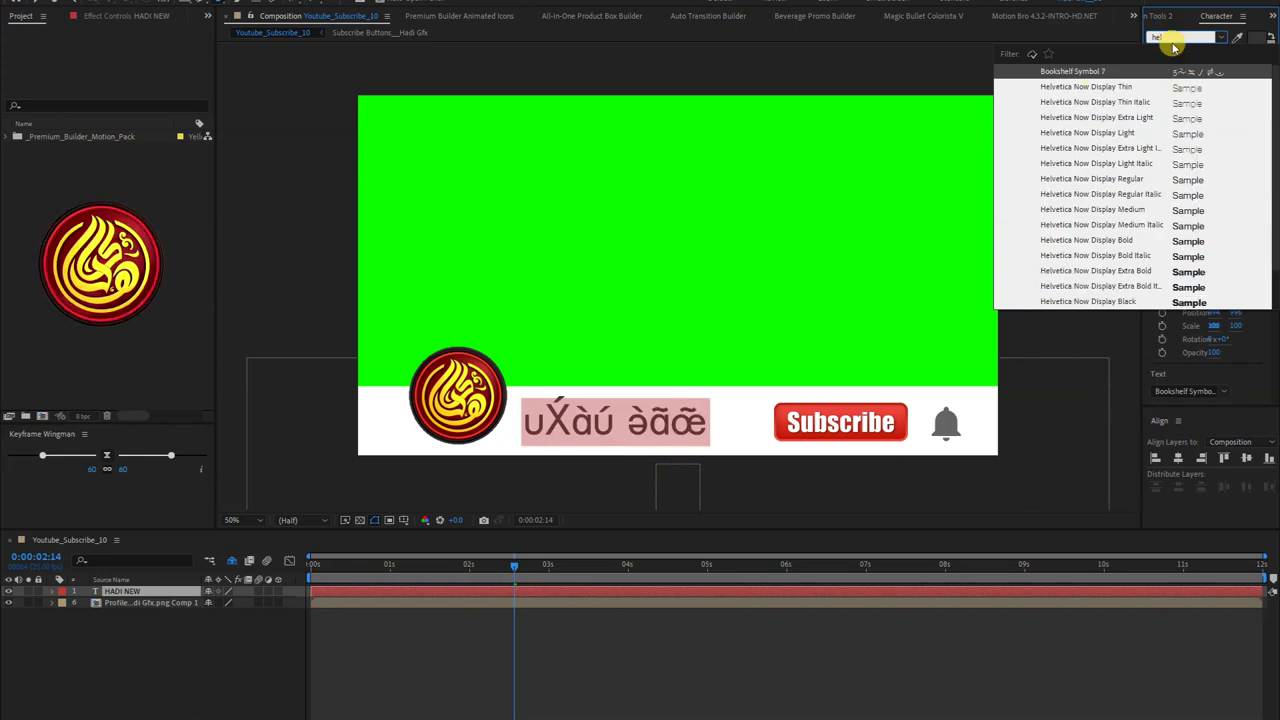
key(BackSpace)
key(BackSpace)
key(BackSpace)
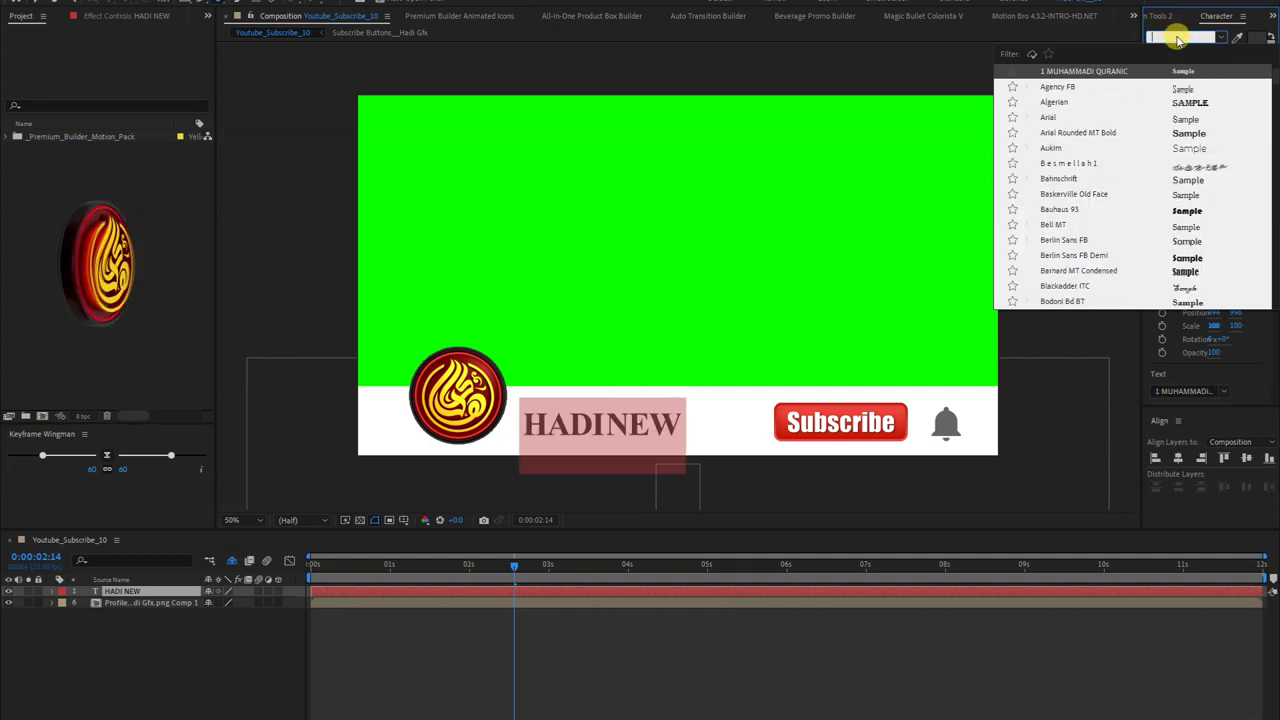
text(b)
text(el)
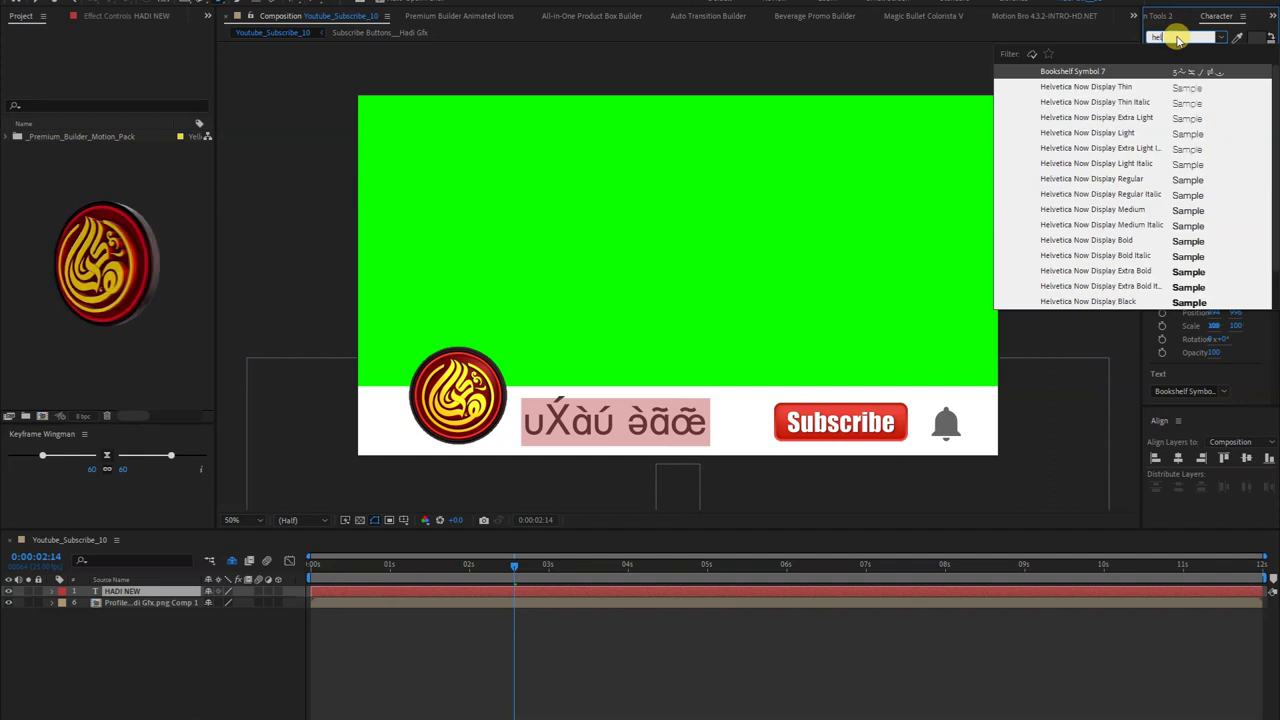
text(v)
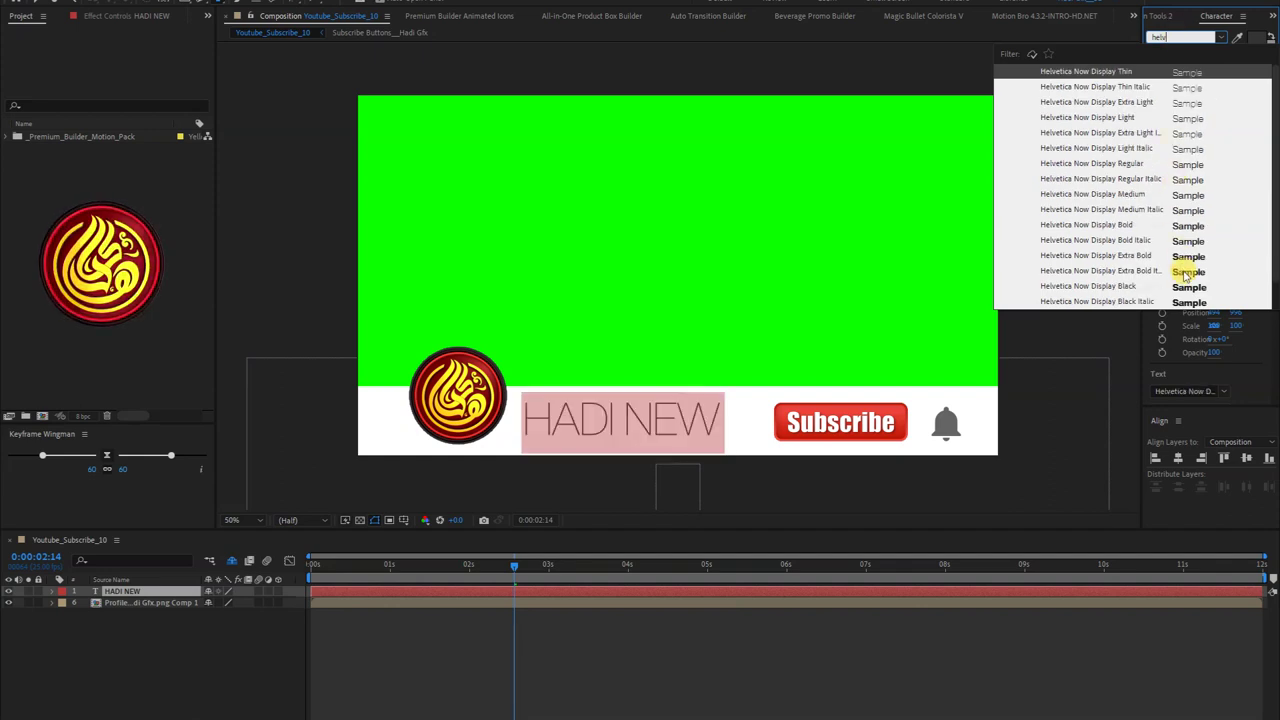
click(1187, 274)
click(200, 650)
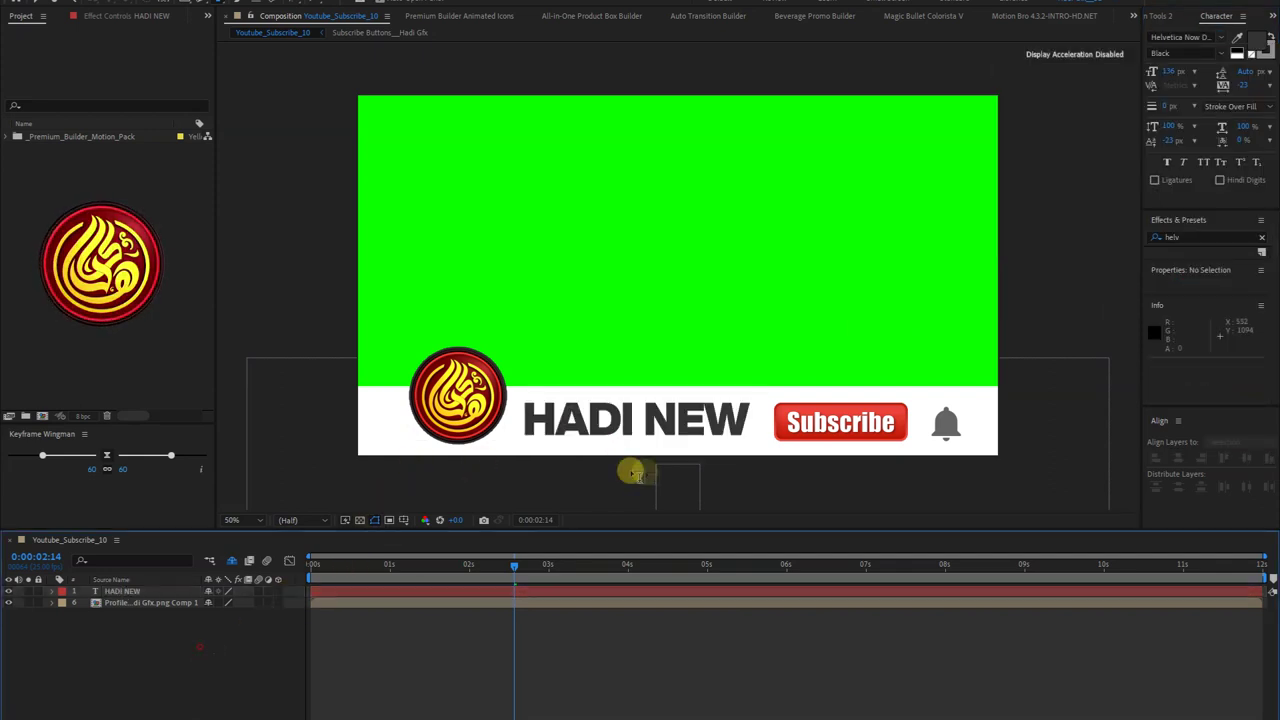
Inspect the Profile Gfx.png Comp 1 precomp, then return to Youtube_Subscribe_10.
click(121, 604)
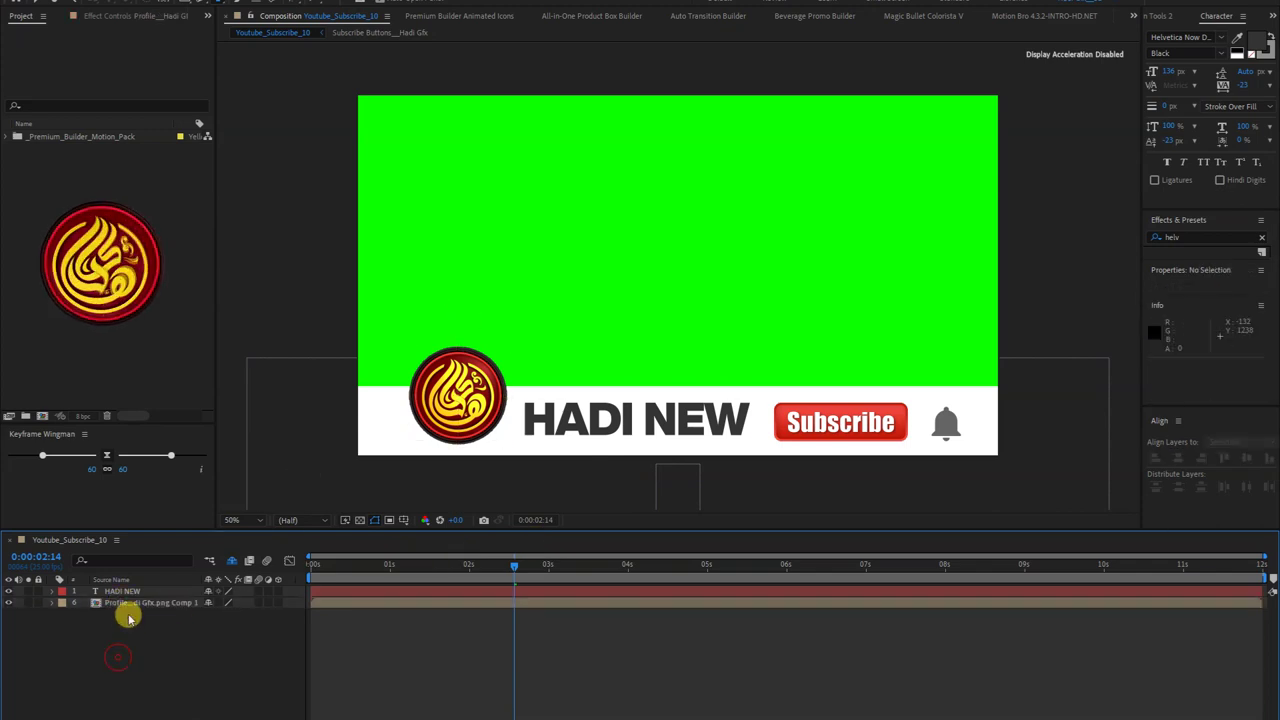
double_click(126, 603)
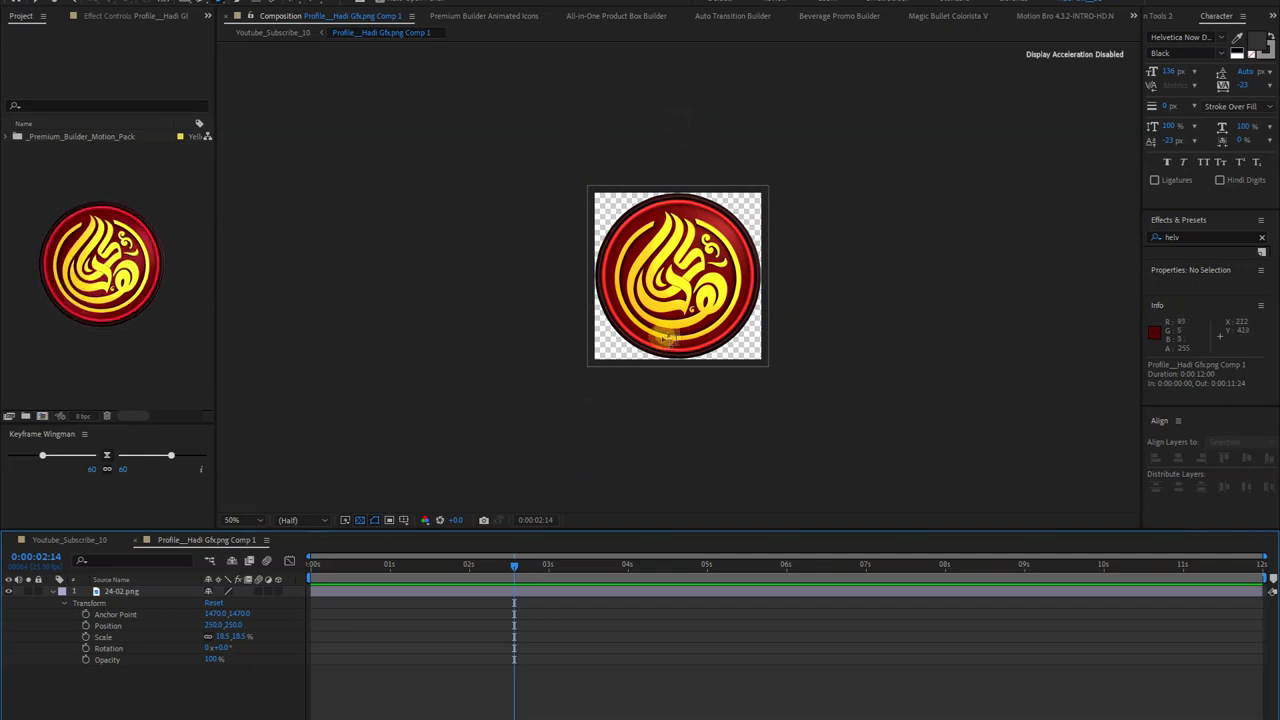
click(78, 542)
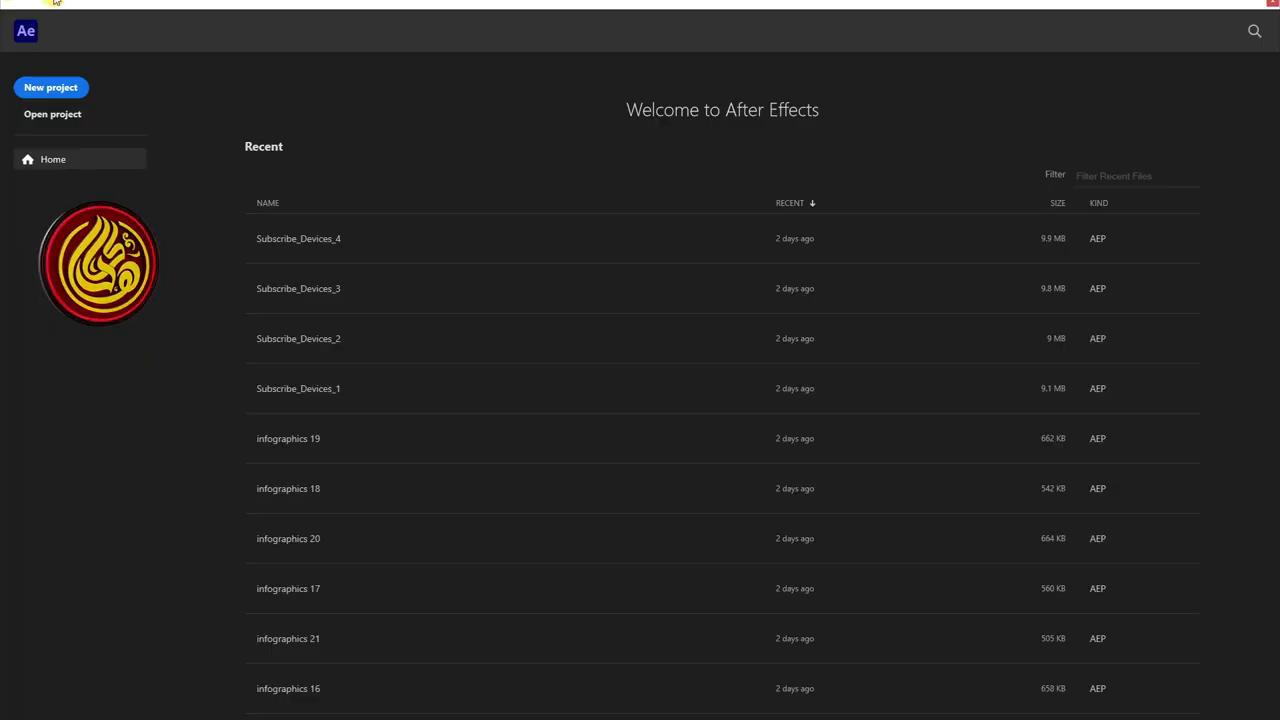
Close the banner project unsaved and import 3D intro Animation 15 from Online Stock.
click(26, 79)
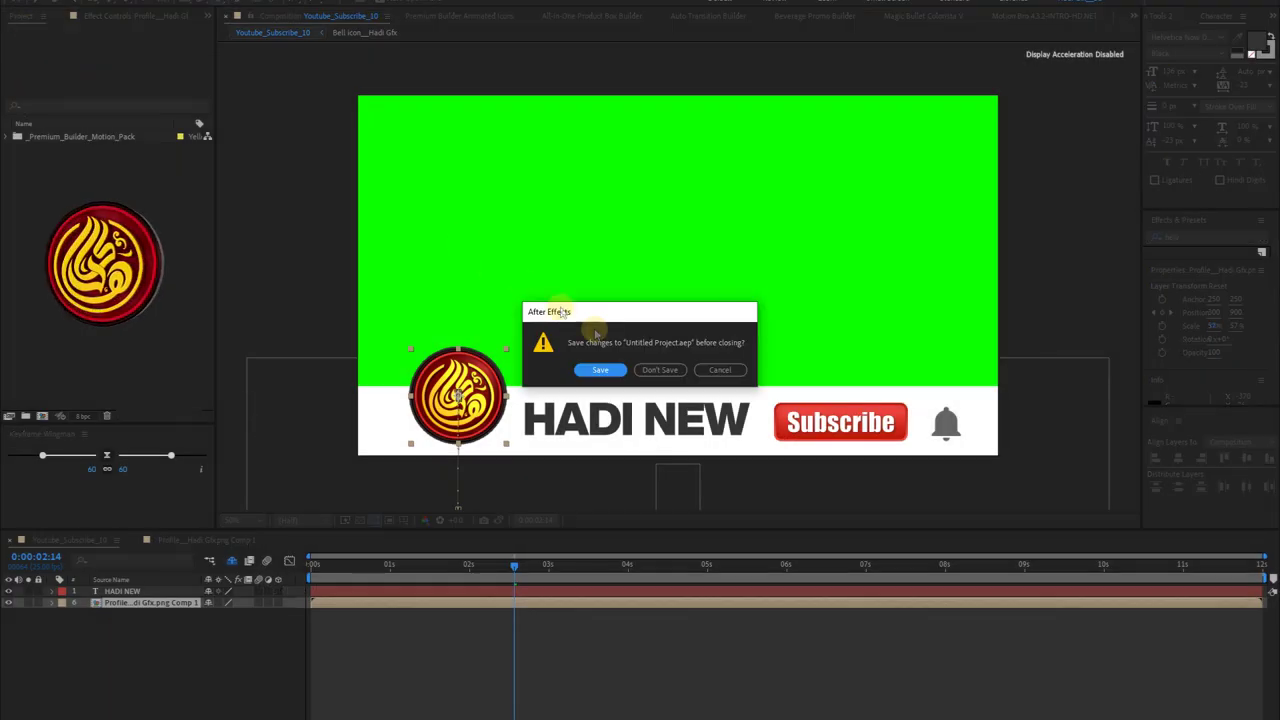
click(659, 375)
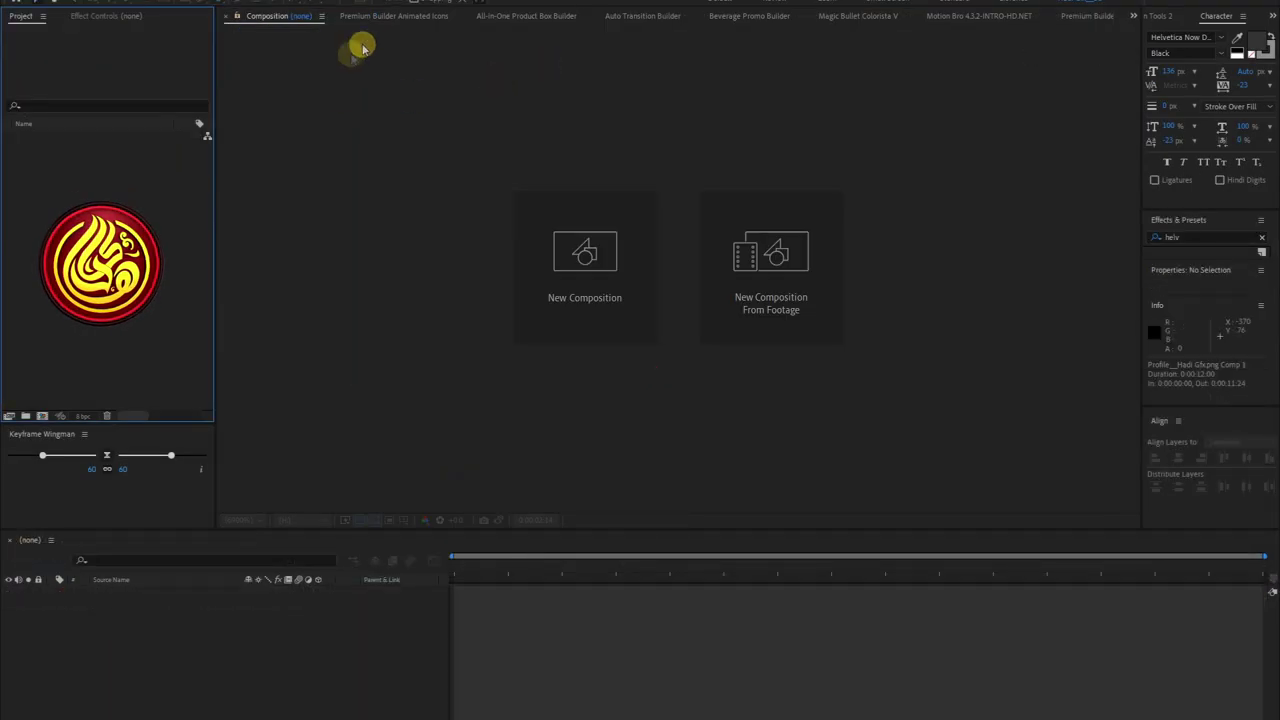
click(371, 16)
click(271, 138)
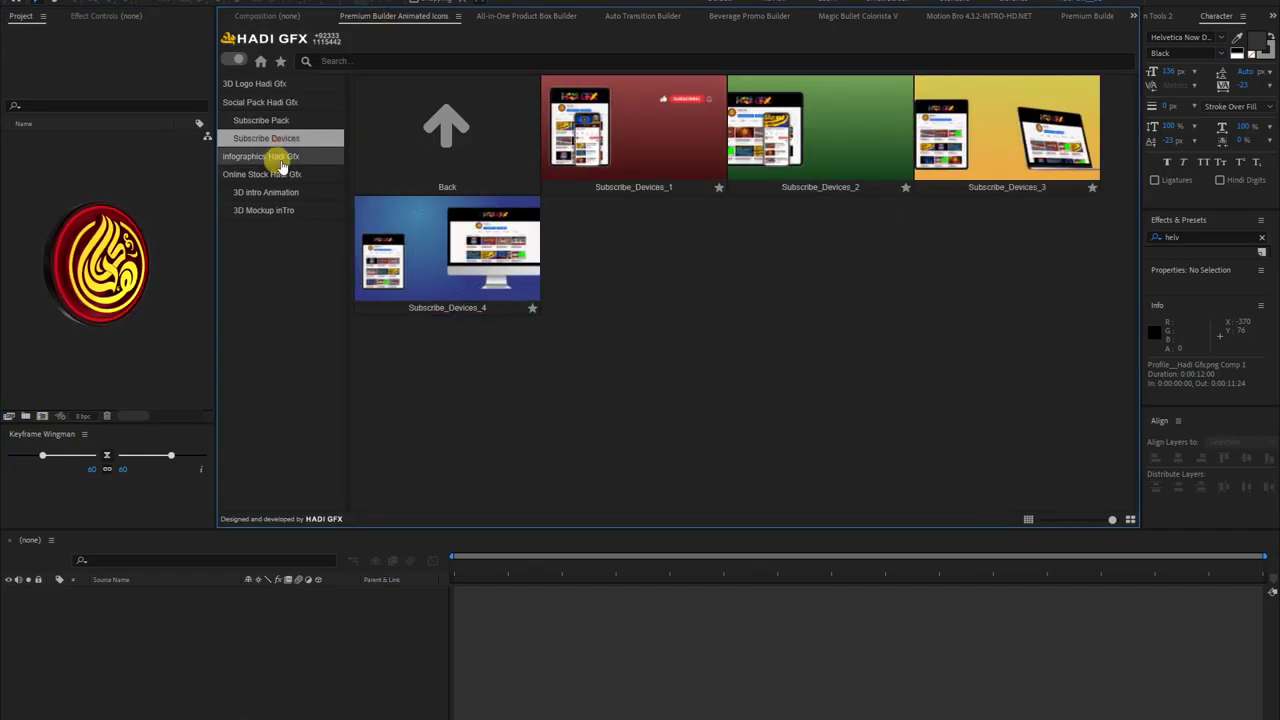
click(281, 157)
click(286, 175)
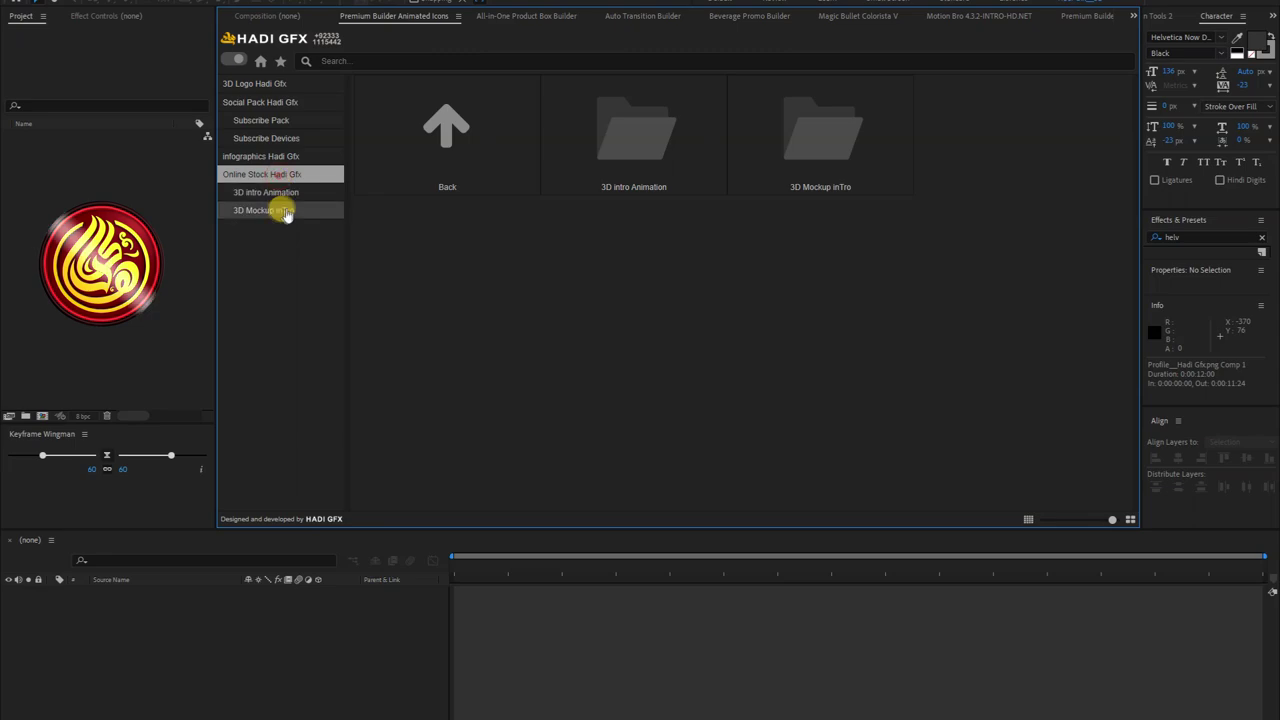
click(278, 191)
scroll(674, 349, down, 3)
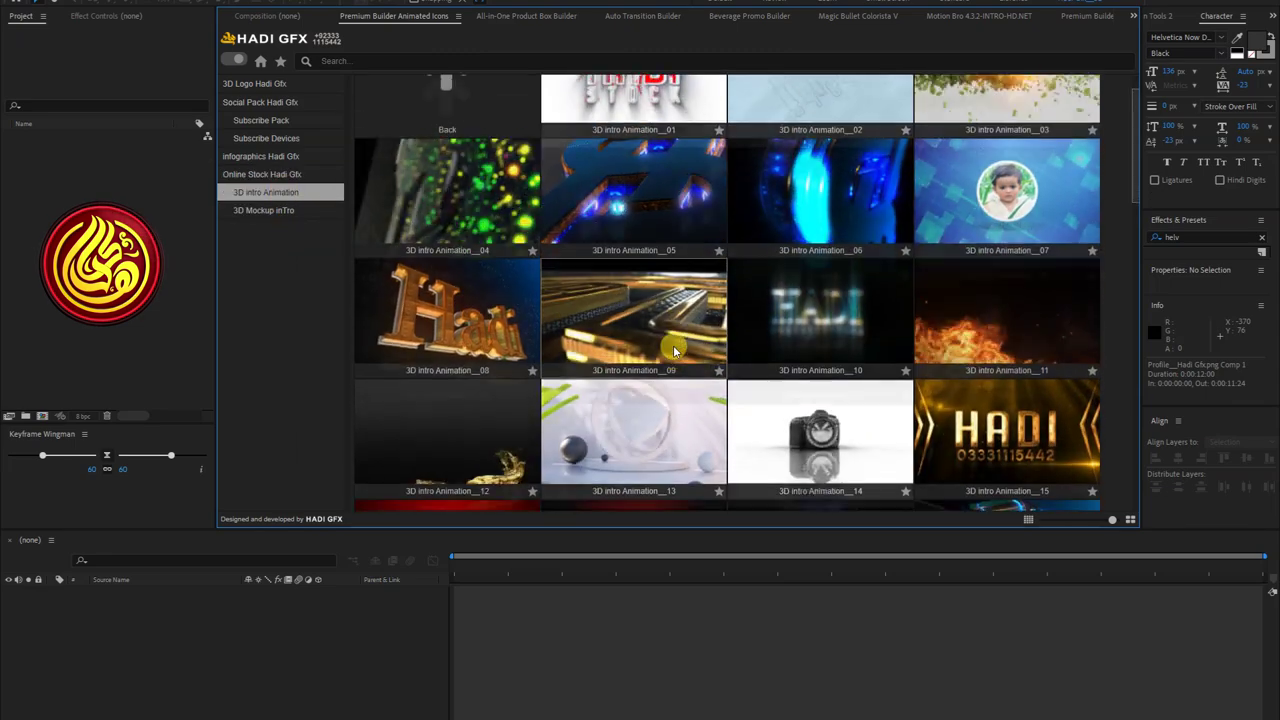
scroll(721, 342, down, 1)
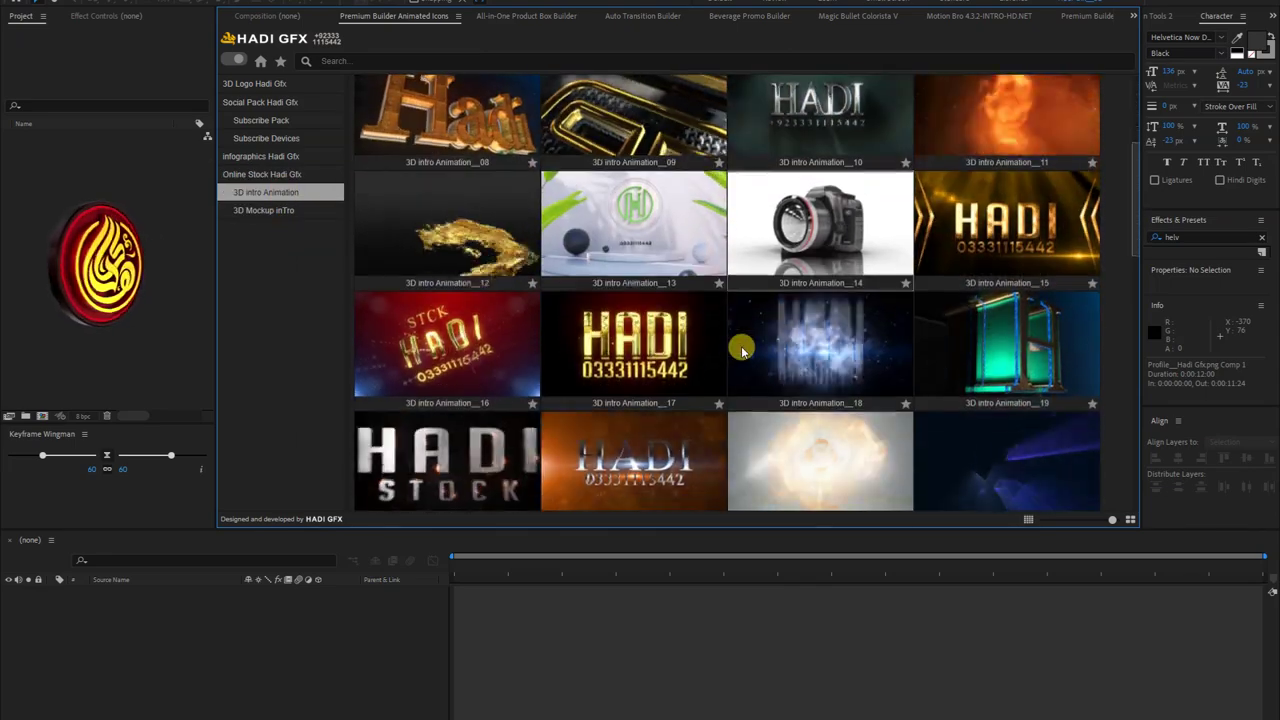
click(966, 260)
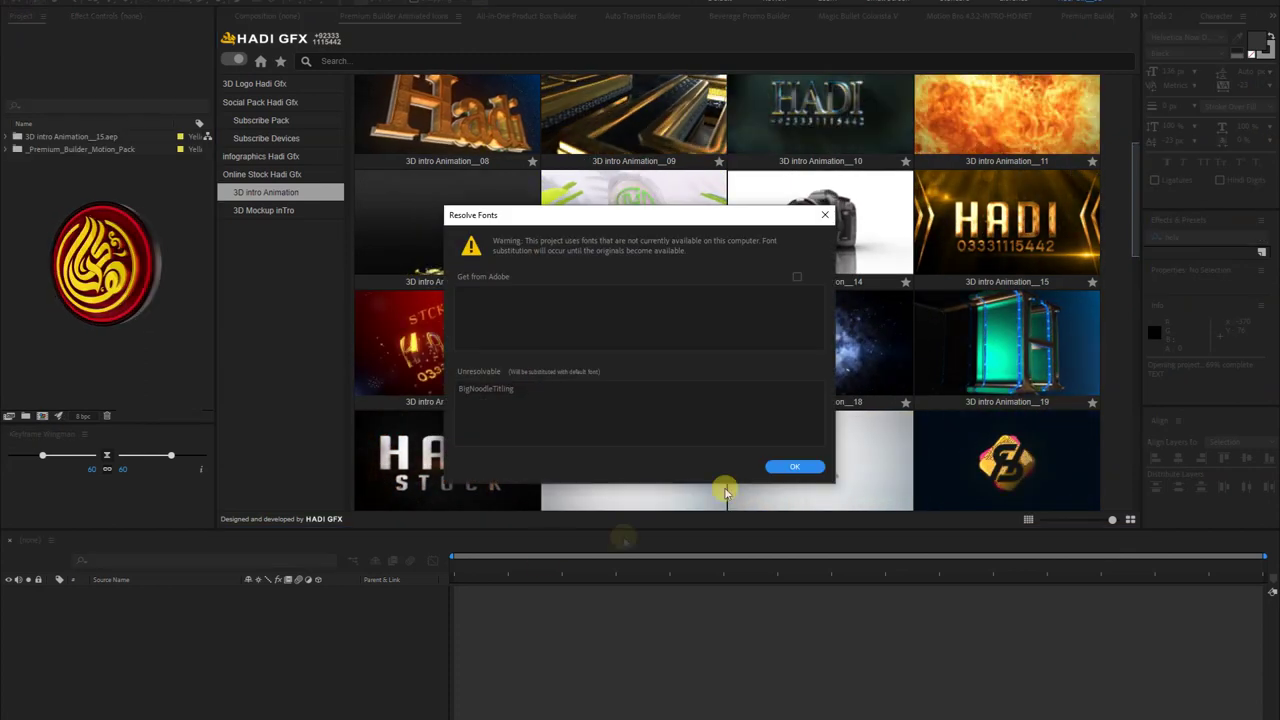
Accept the BigNoodleTitling font warning, move to 0:00:01:12, and select the TEXT layer.
click(788, 466)
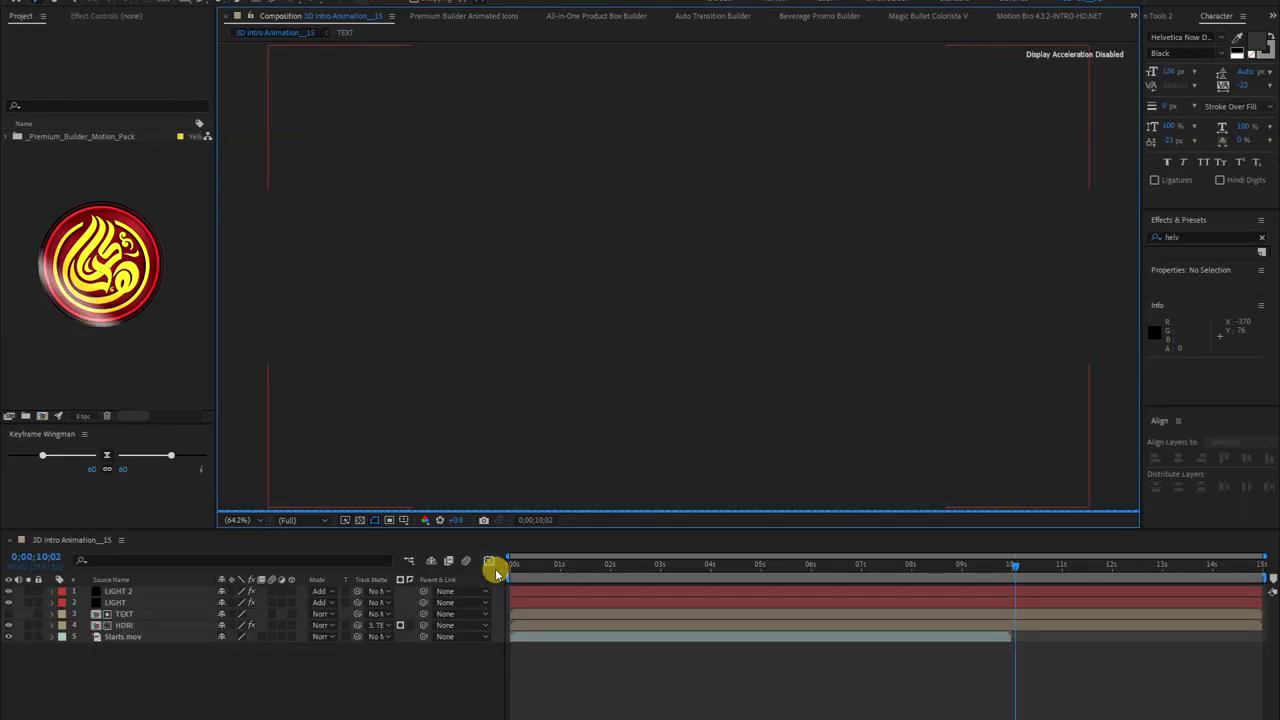
click(556, 567)
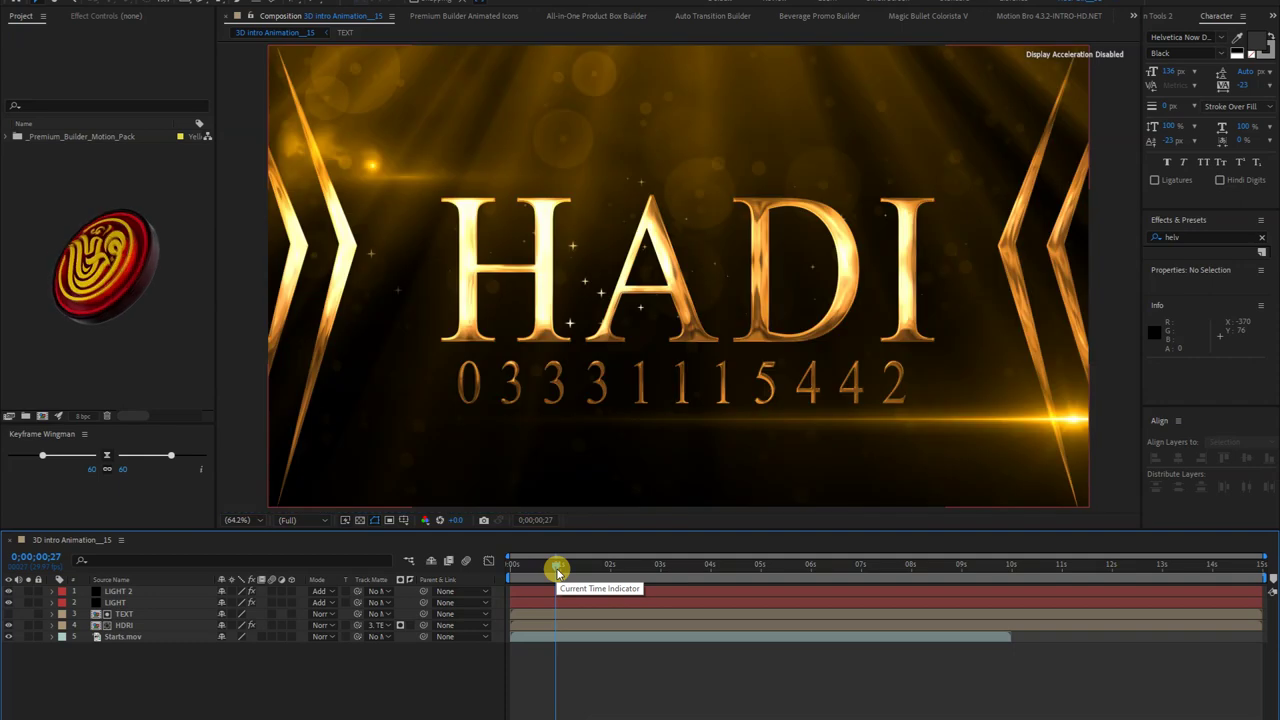
drag(557, 570, 580, 568)
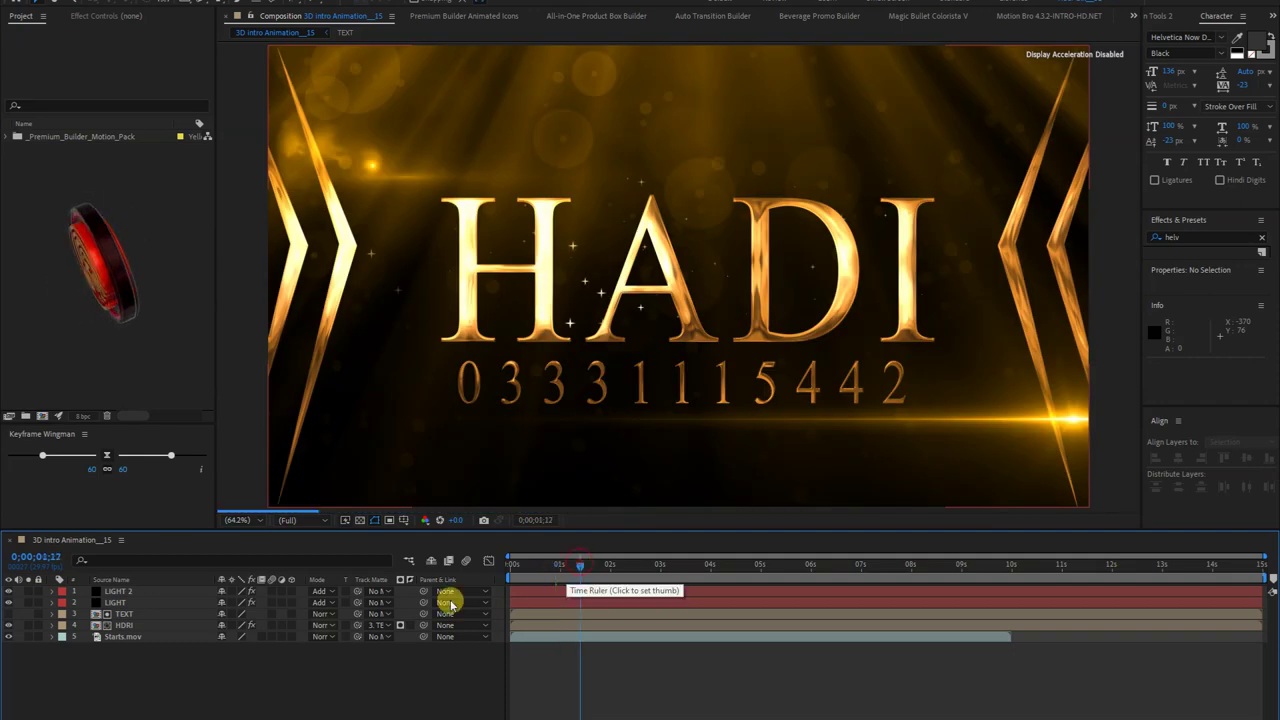
drag(100, 613, 128, 618)
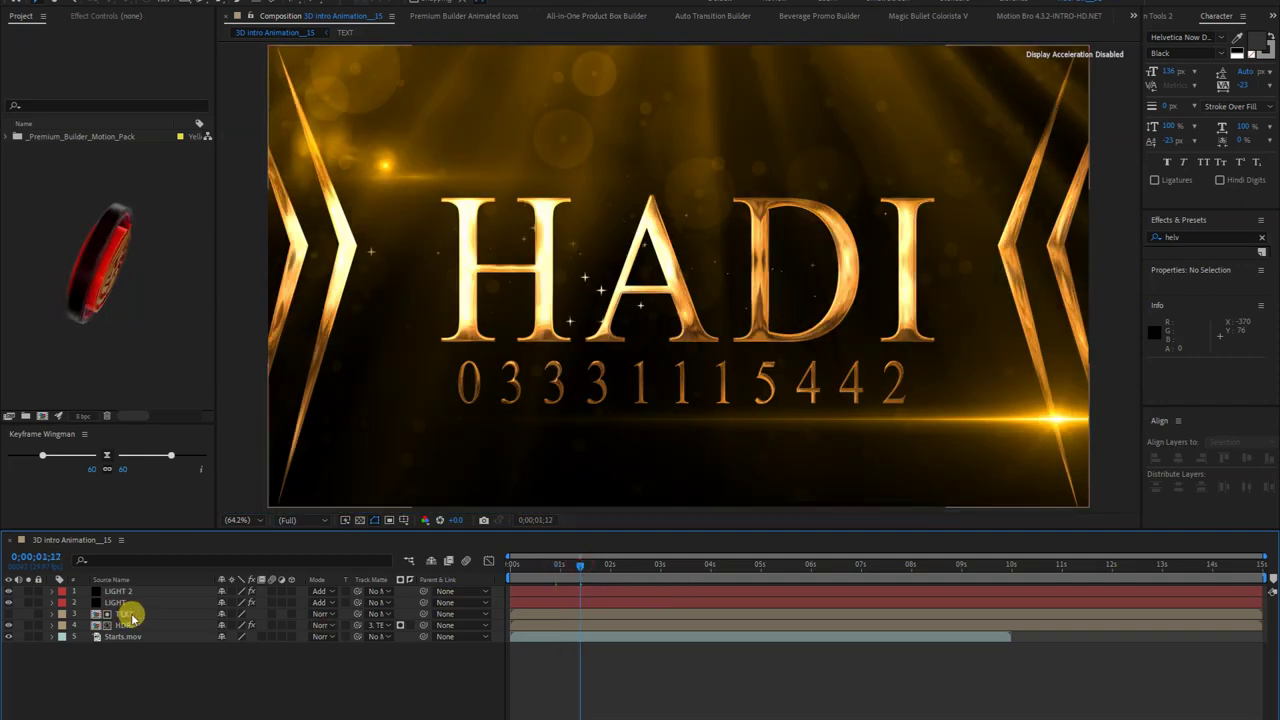
click(131, 617)
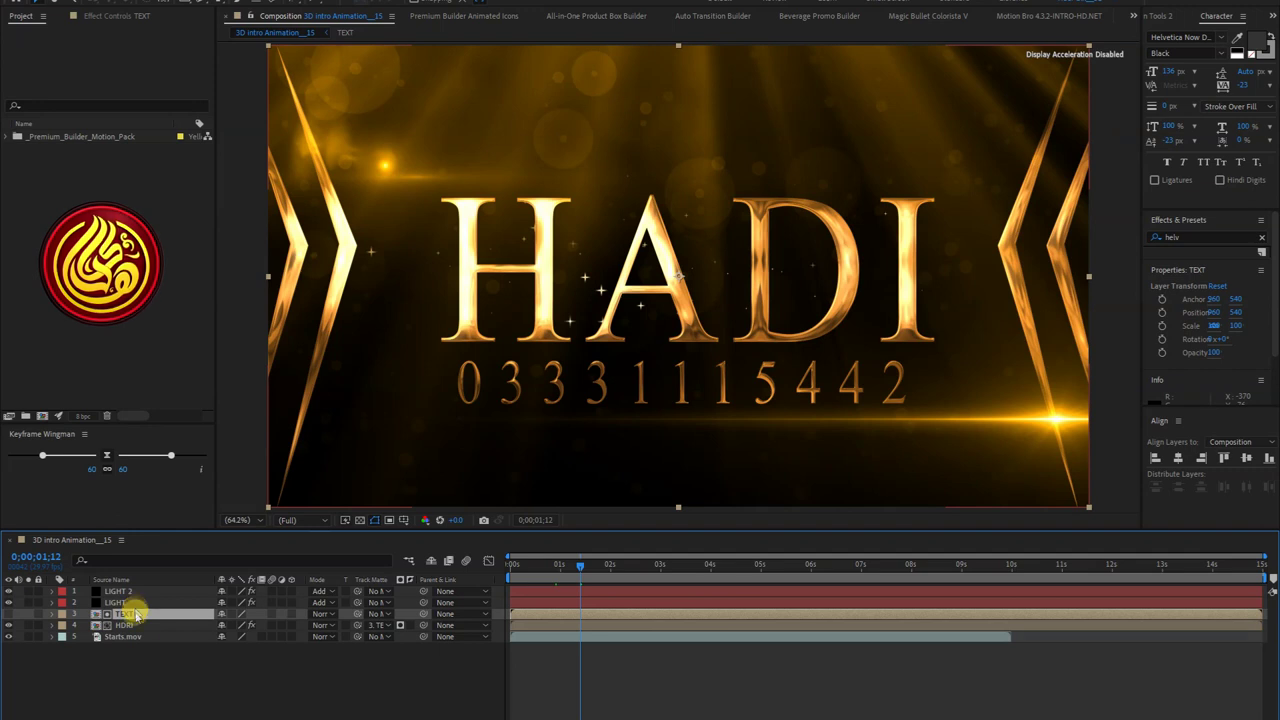
In the TEXT precomp, set the phone-number digits in Helvetica Now Display Black.
double_click(122, 614)
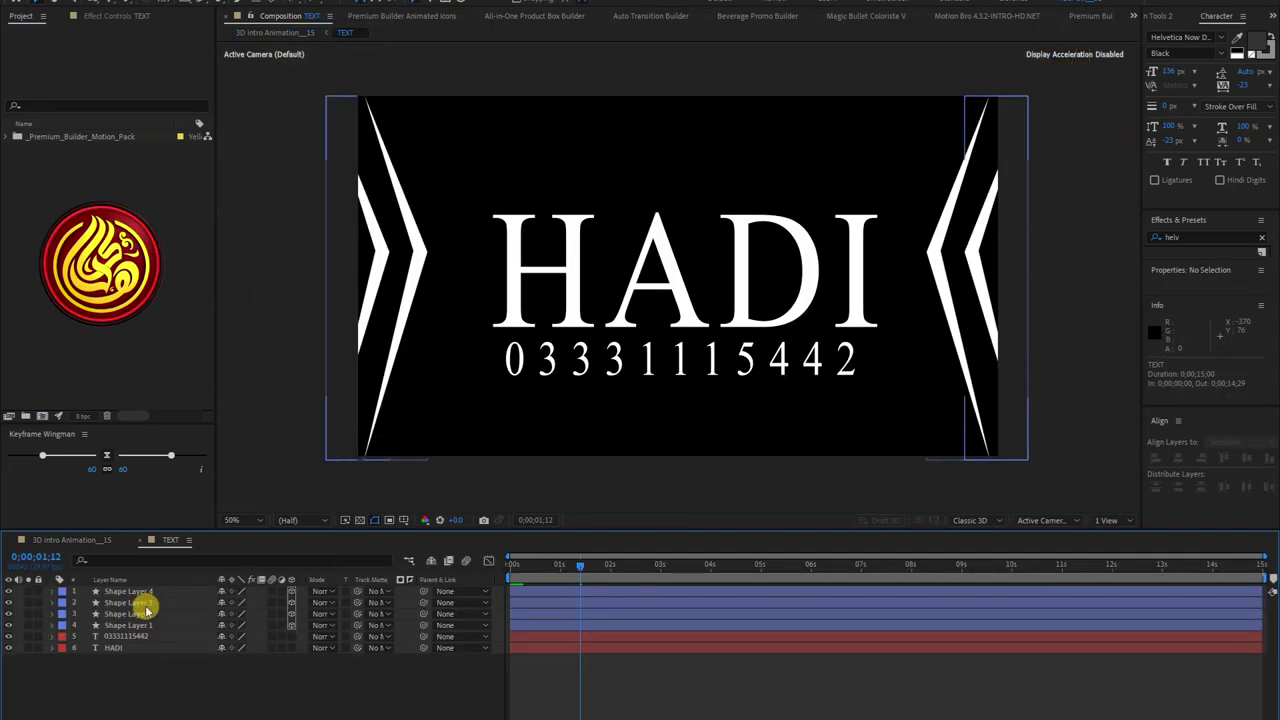
click(127, 637)
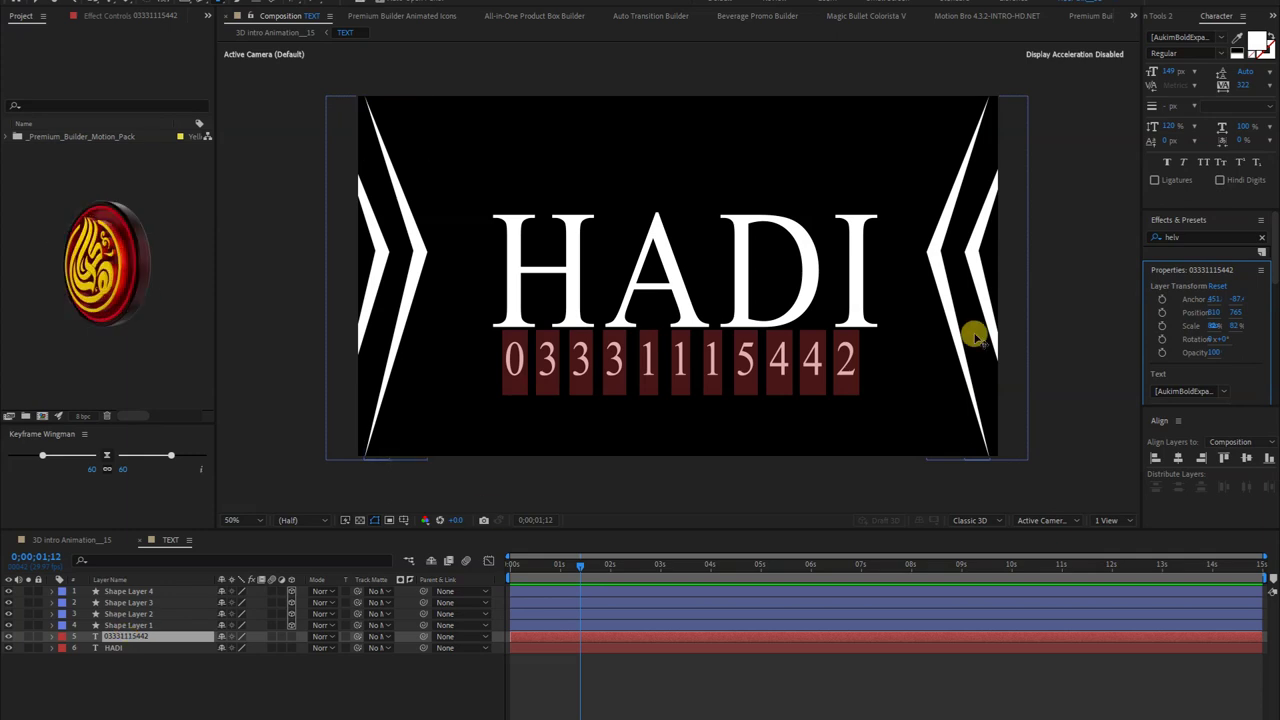
click(1183, 37)
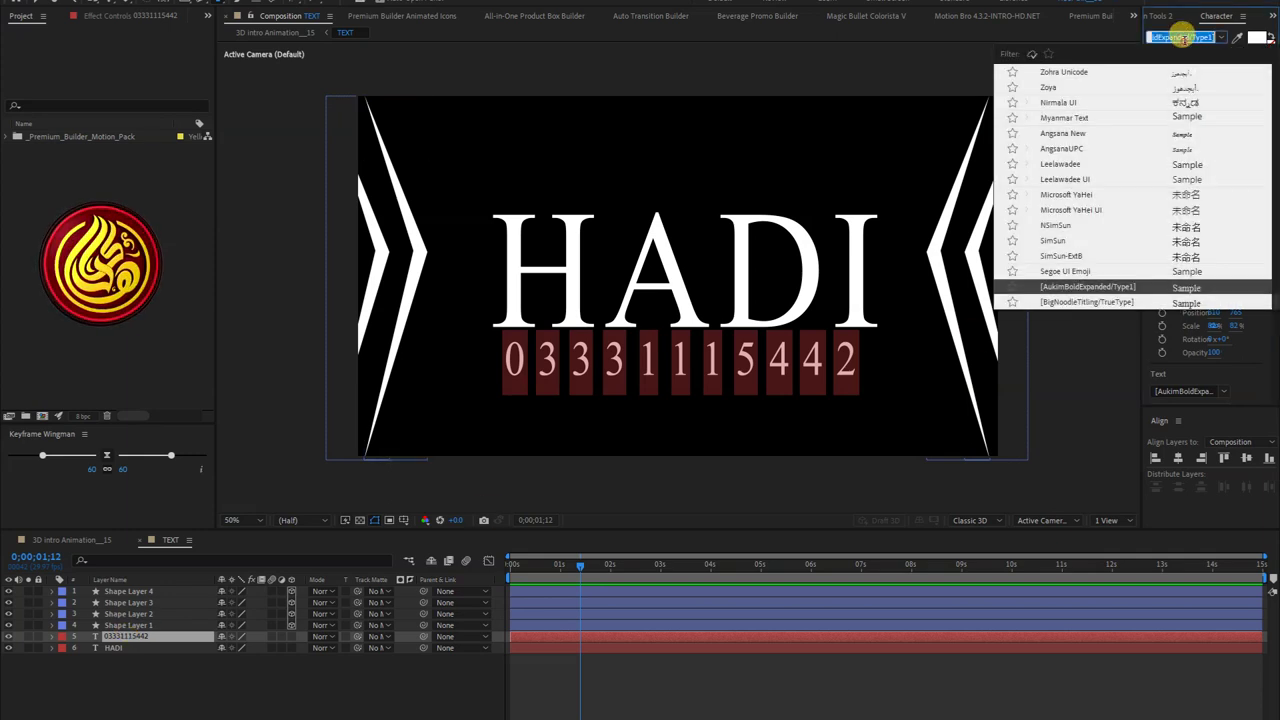
text(helv)
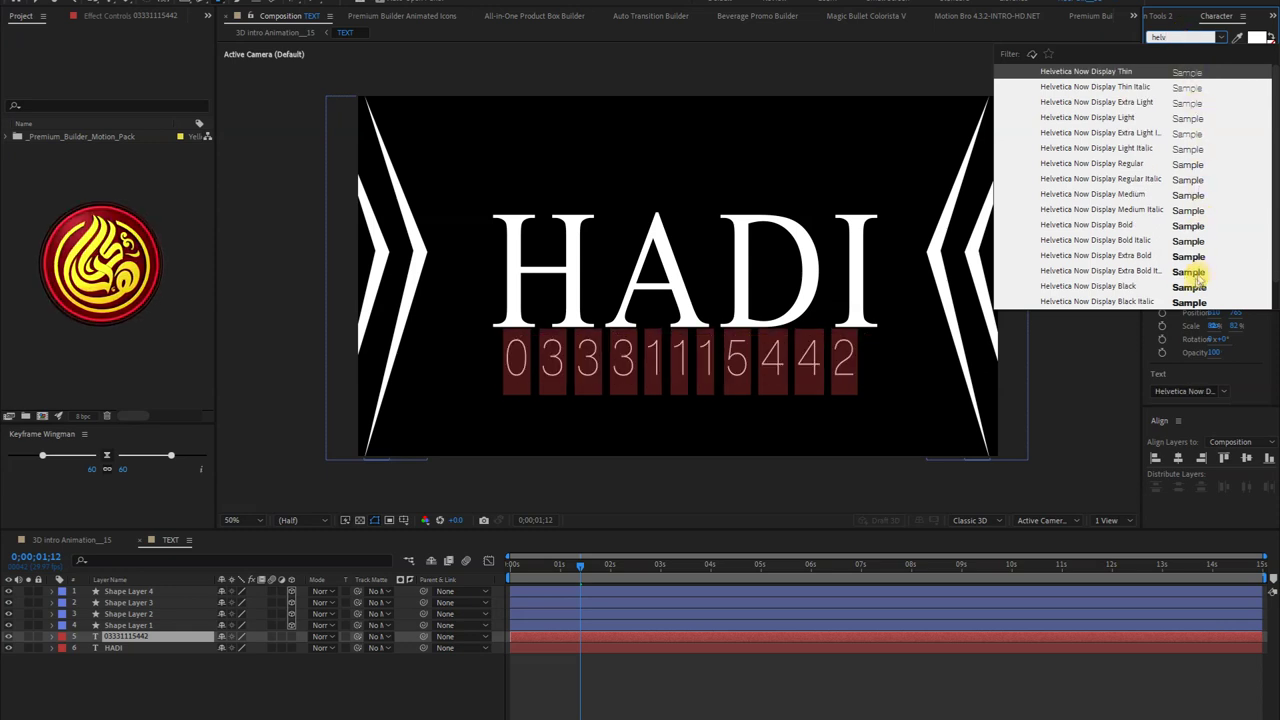
click(1188, 286)
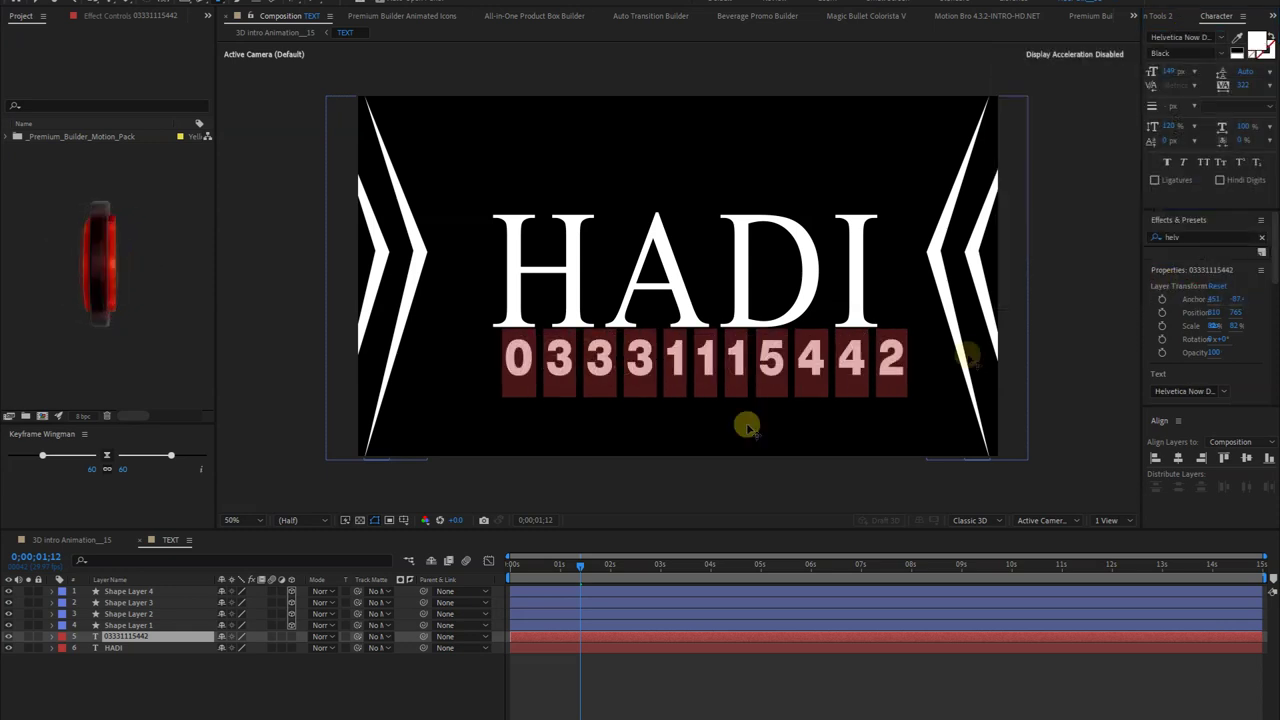
click(250, 662)
click(120, 649)
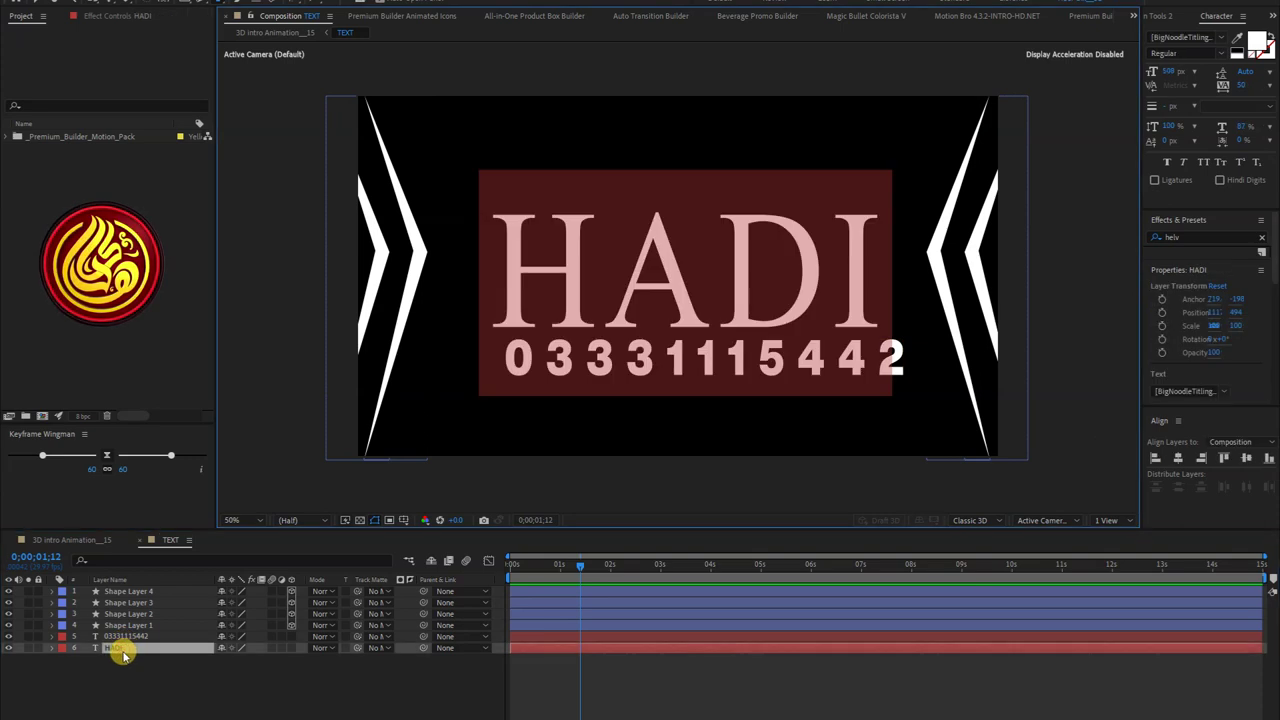
Retype the title as GFX and set it in Helvetica Now Display Black.
text(GFX)
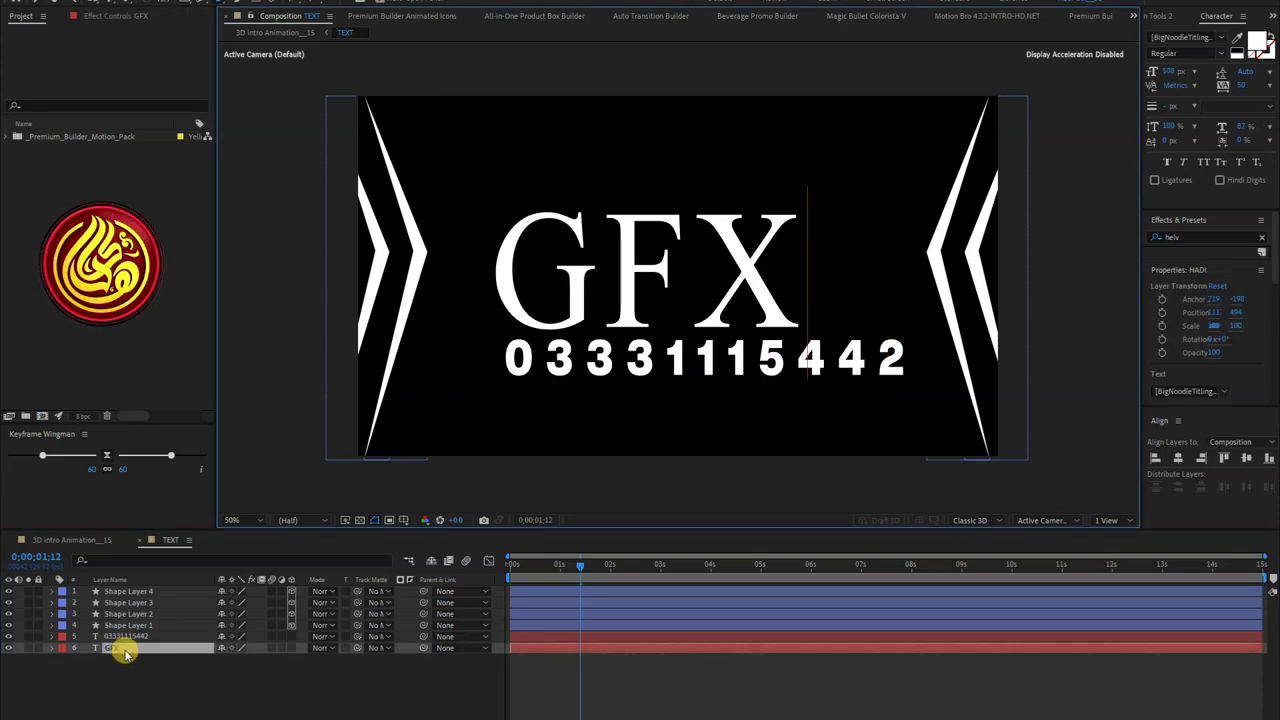
key(ctrl+a)
click(1178, 37)
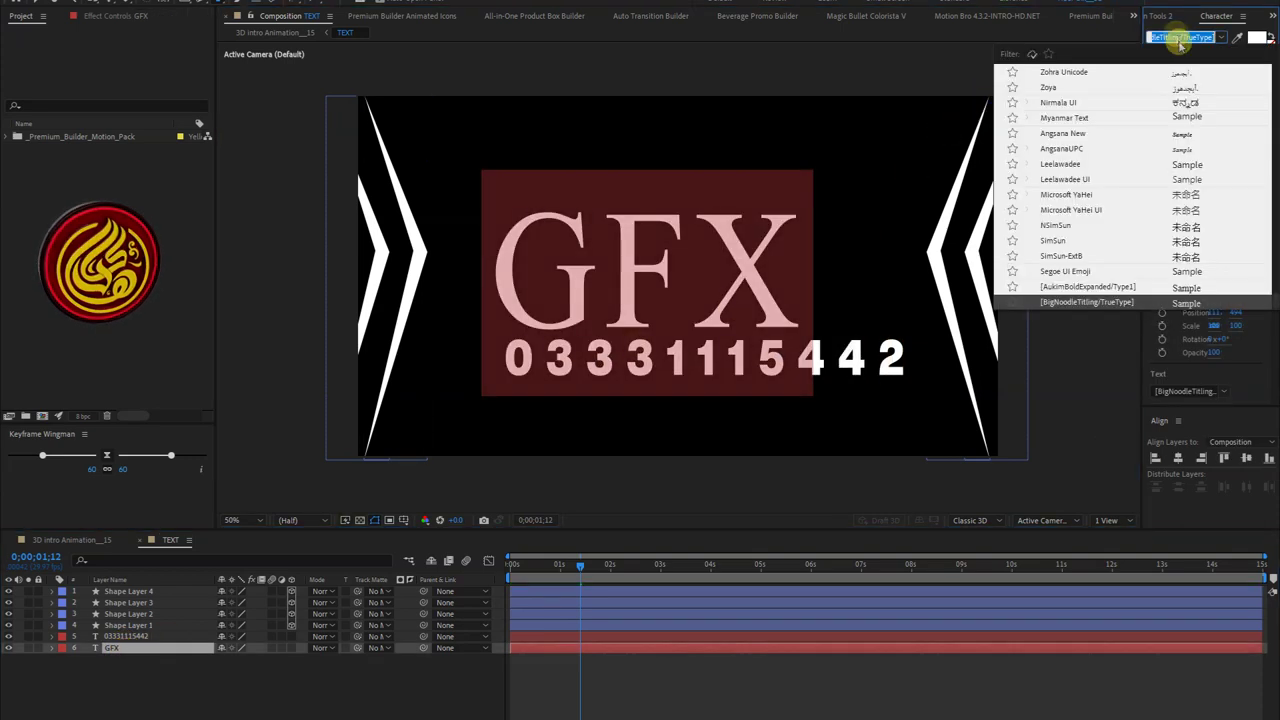
text(helv)
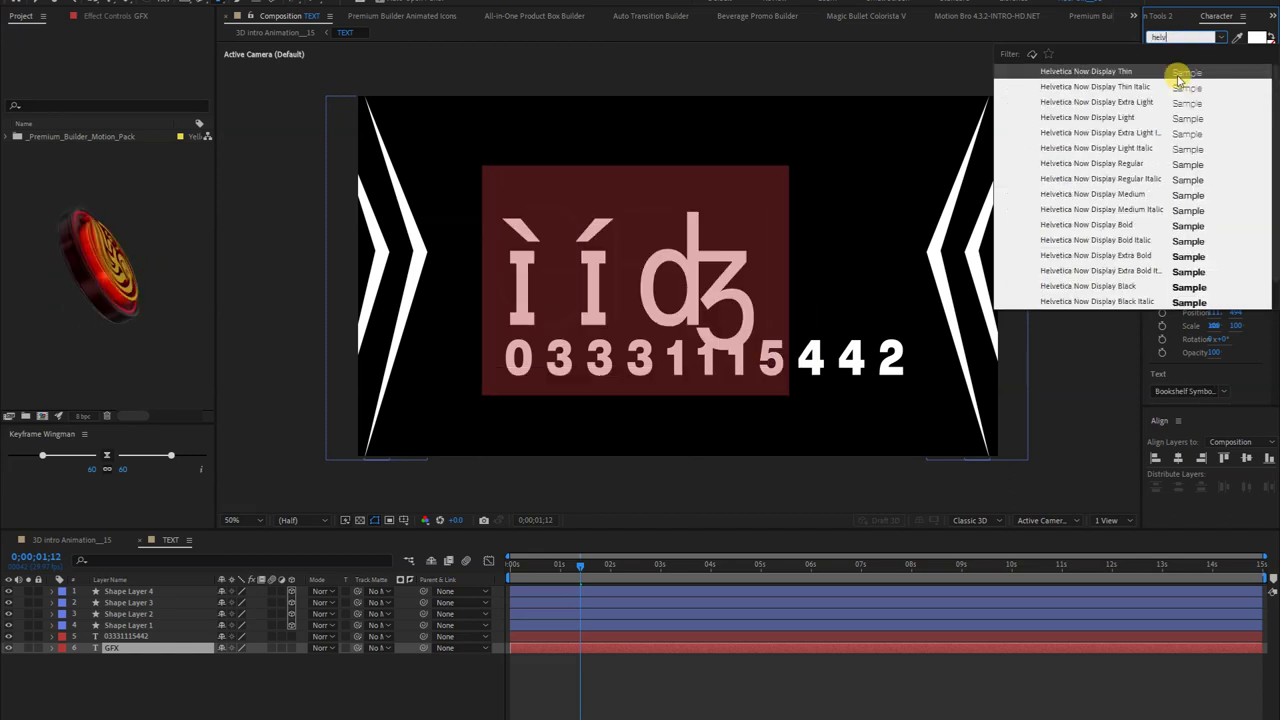
click(1189, 281)
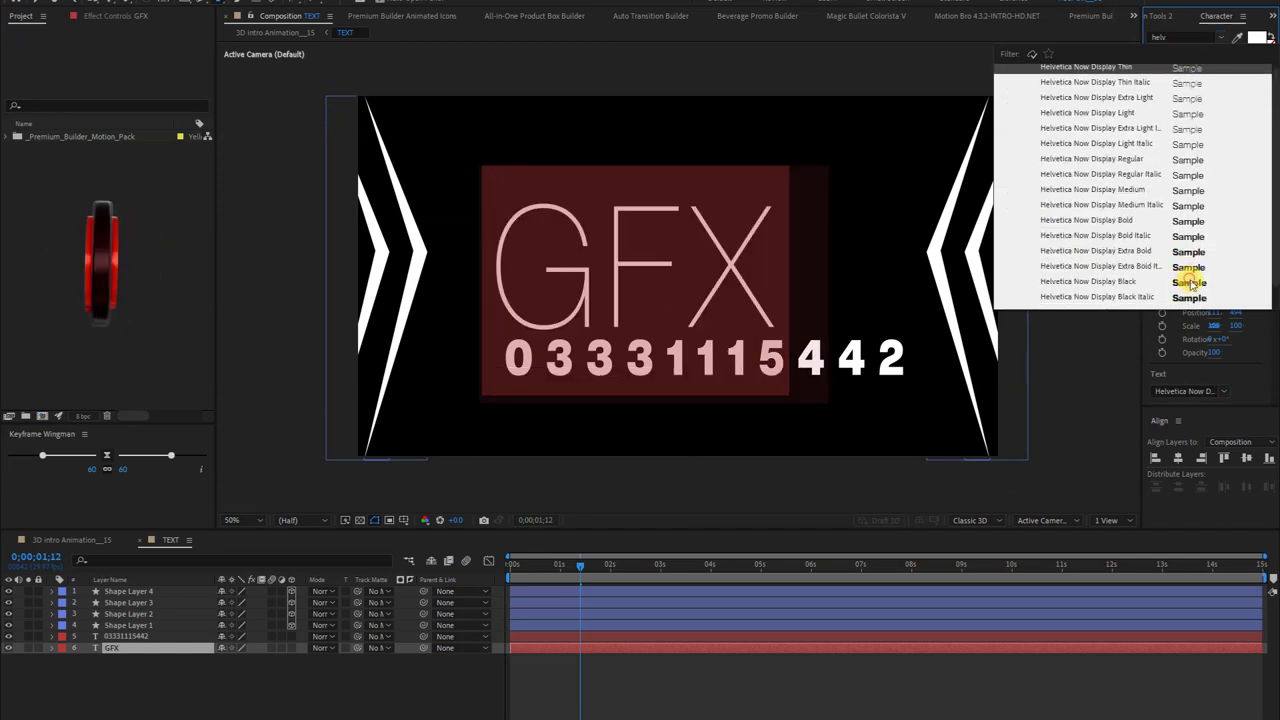
Enlarge the GFX title to 583 px and return to the 3D Intro Animation_15 composition.
drag(1172, 71, 1216, 66)
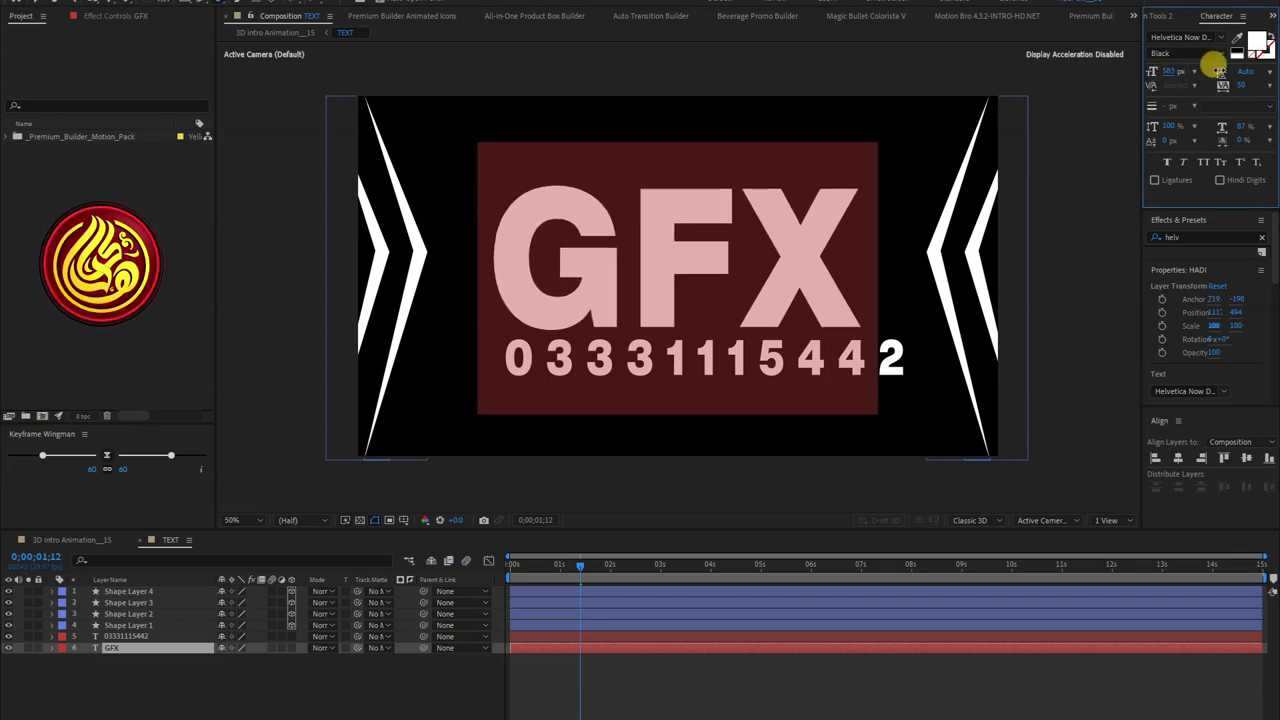
click(240, 668)
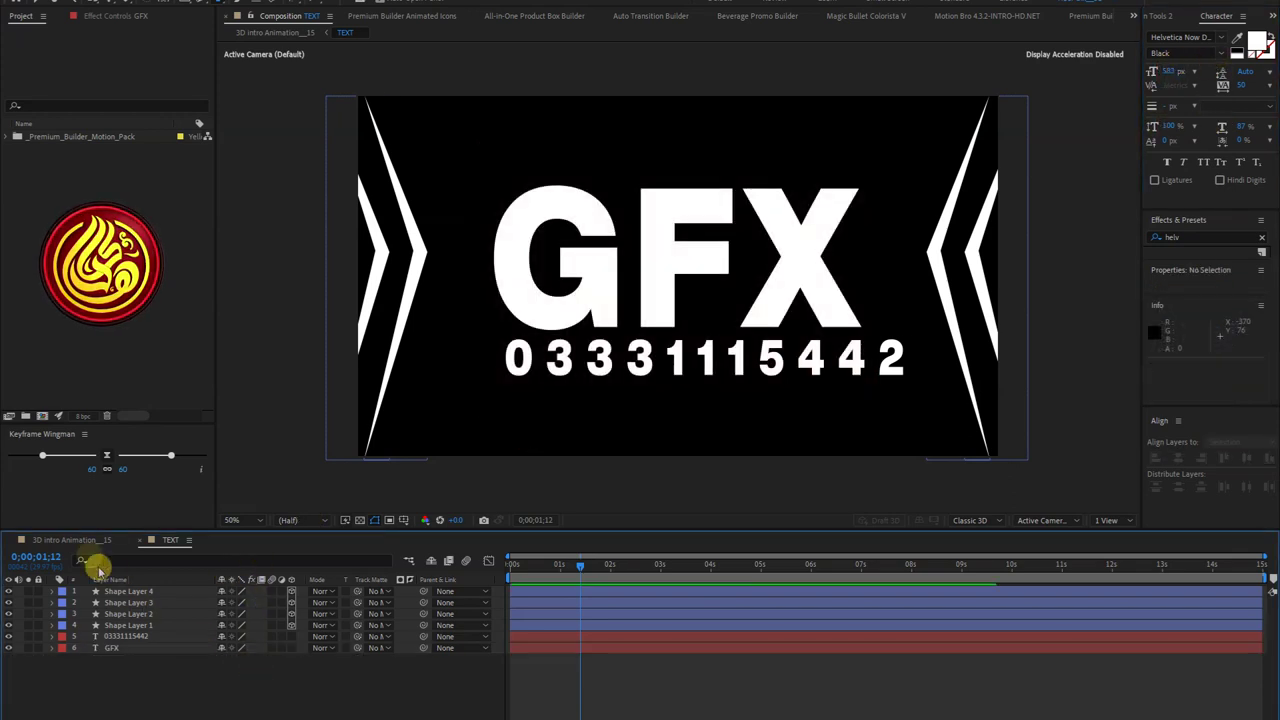
click(65, 539)
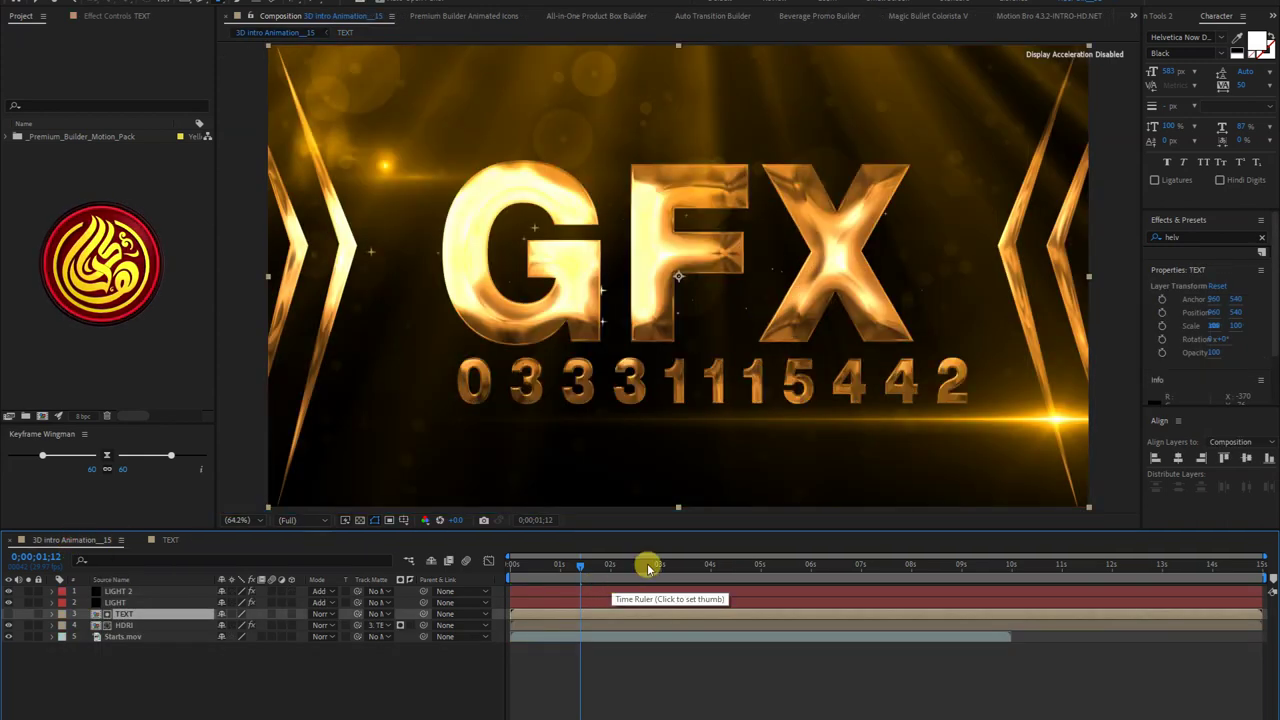
Jump to around 0;00;00;21 to preview the gold GFX intro frame.
click(545, 568)
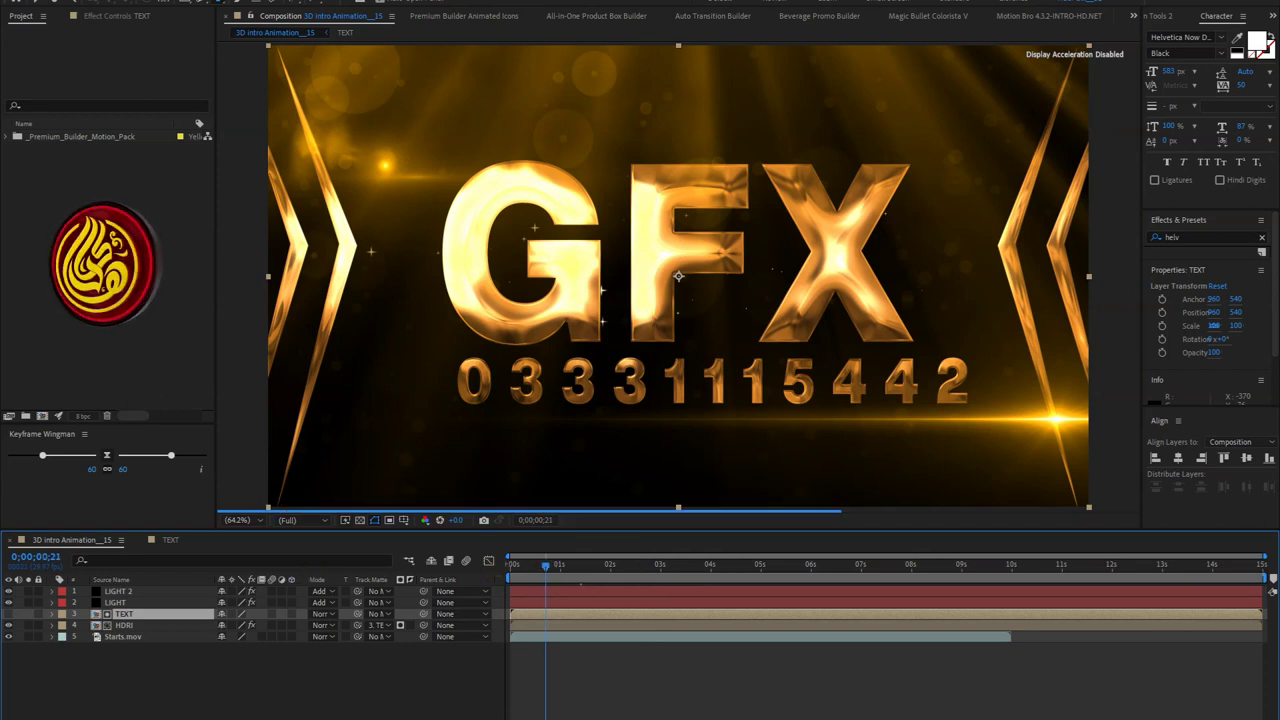
key(alt+f)
Start a new project without saving the current one.
mouse_move(180, 2)
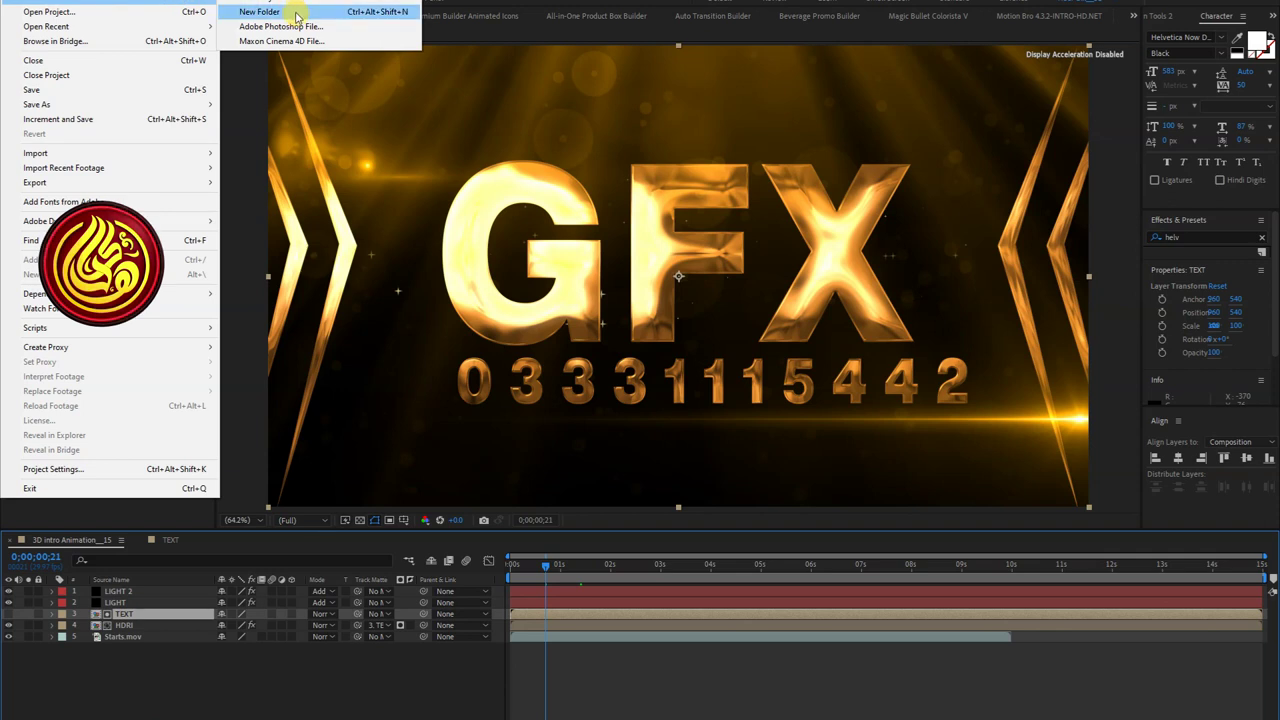
click(295, 3)
click(676, 371)
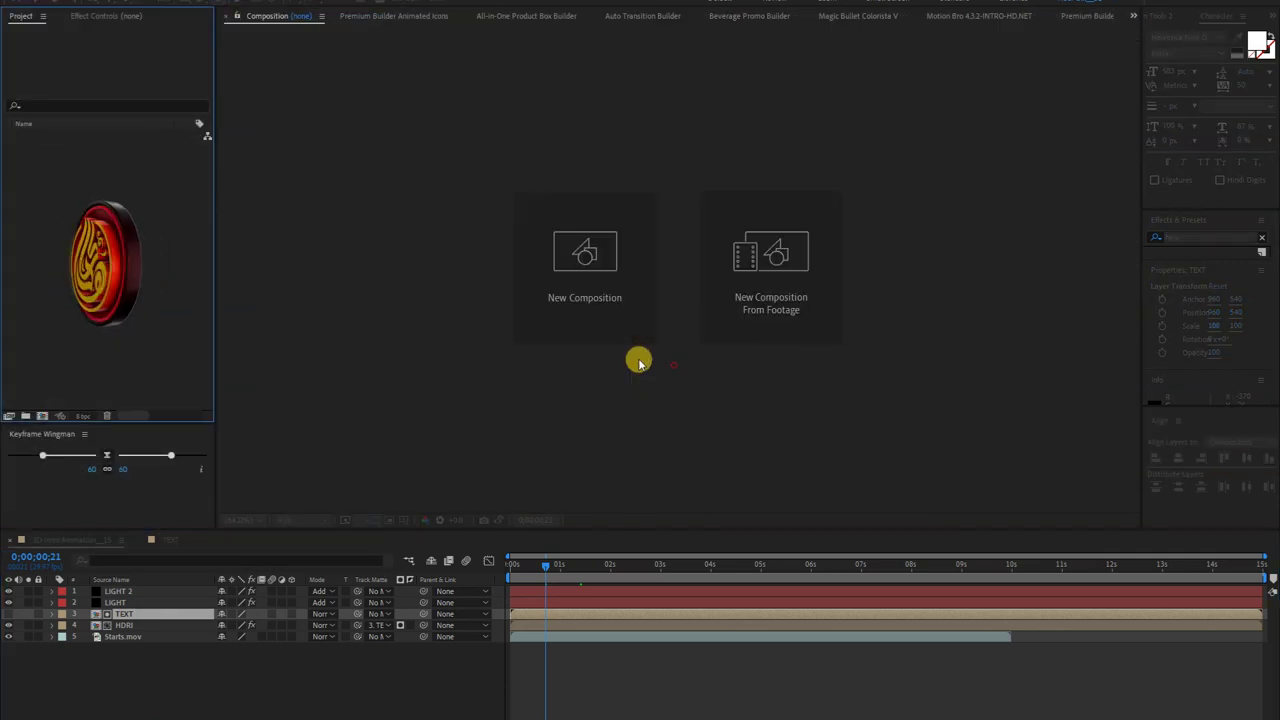
Import the 3D Mockup inTro_07 template from the HADI GFX library's 3D Mockup inTro category.
click(362, 17)
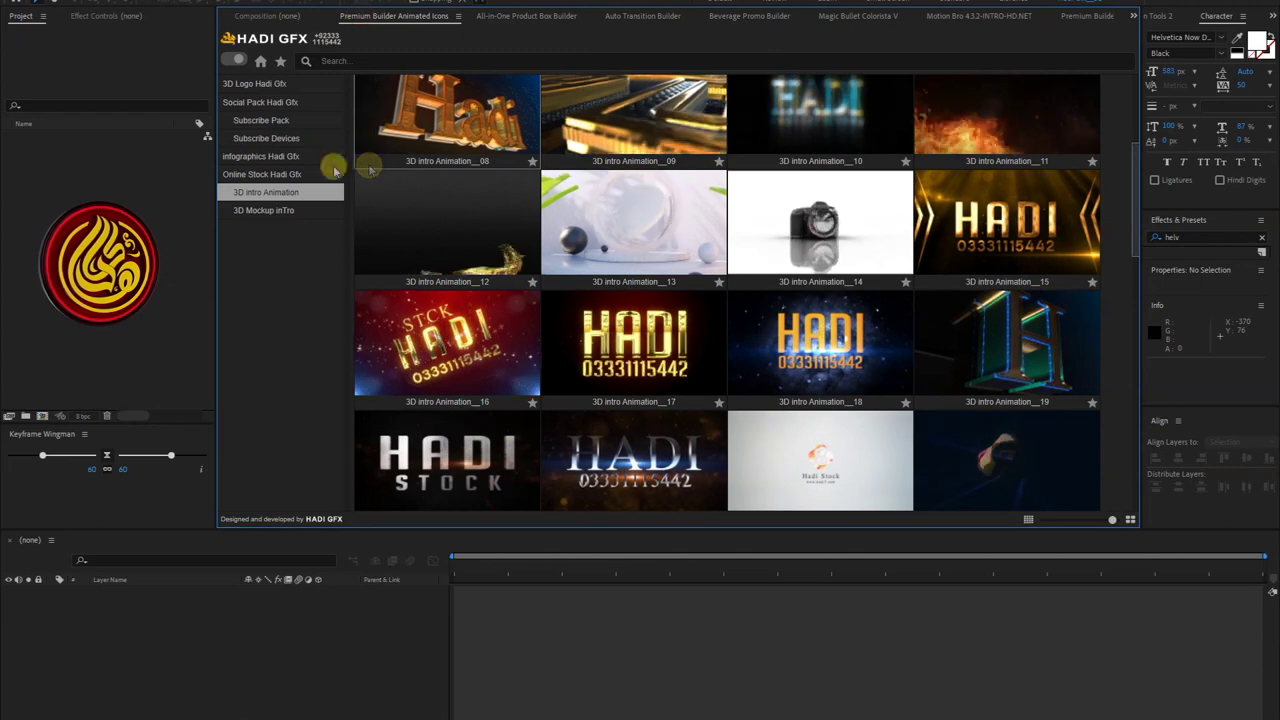
click(263, 210)
scroll(563, 343, down, 1)
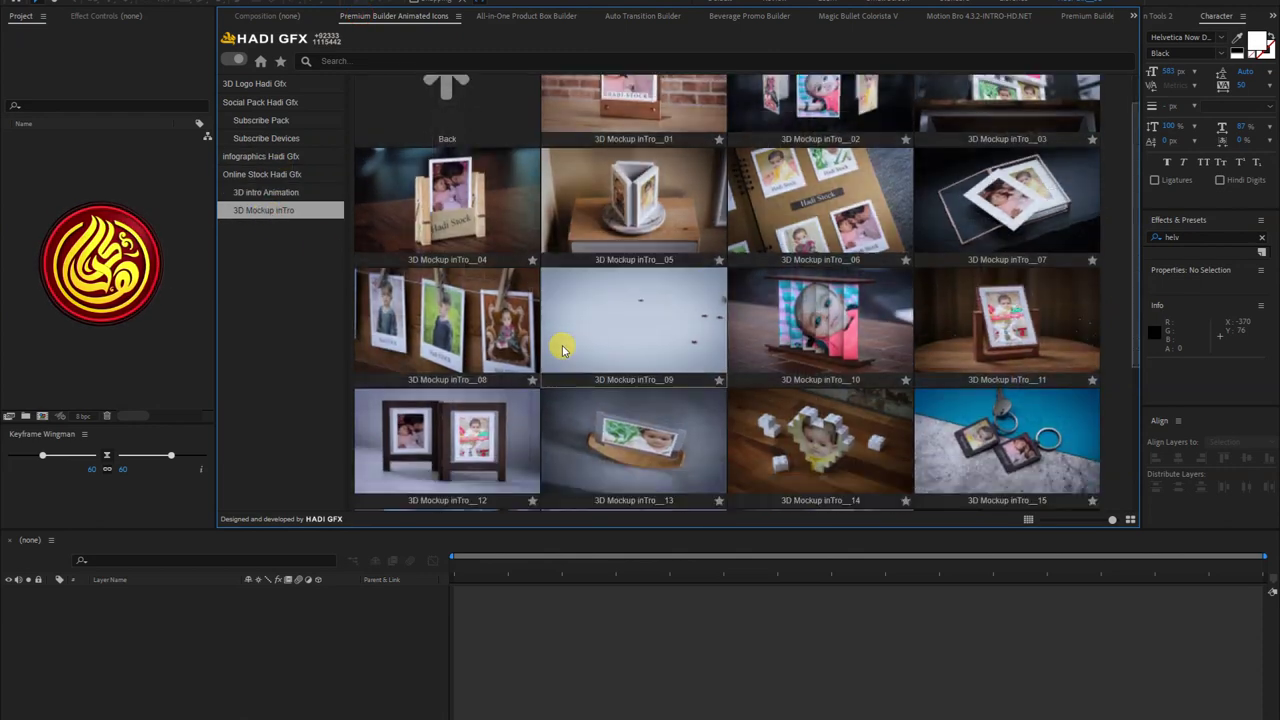
scroll(563, 338, down, 5)
scroll(565, 345, up, 6)
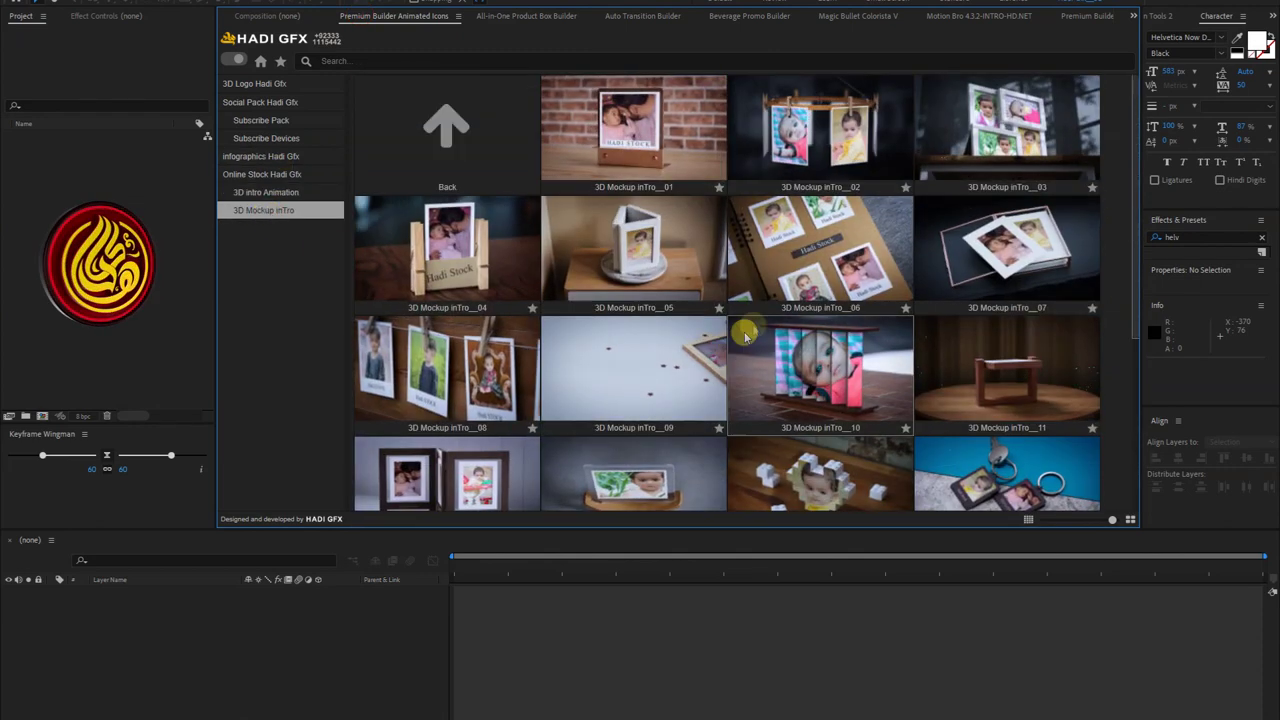
click(632, 152)
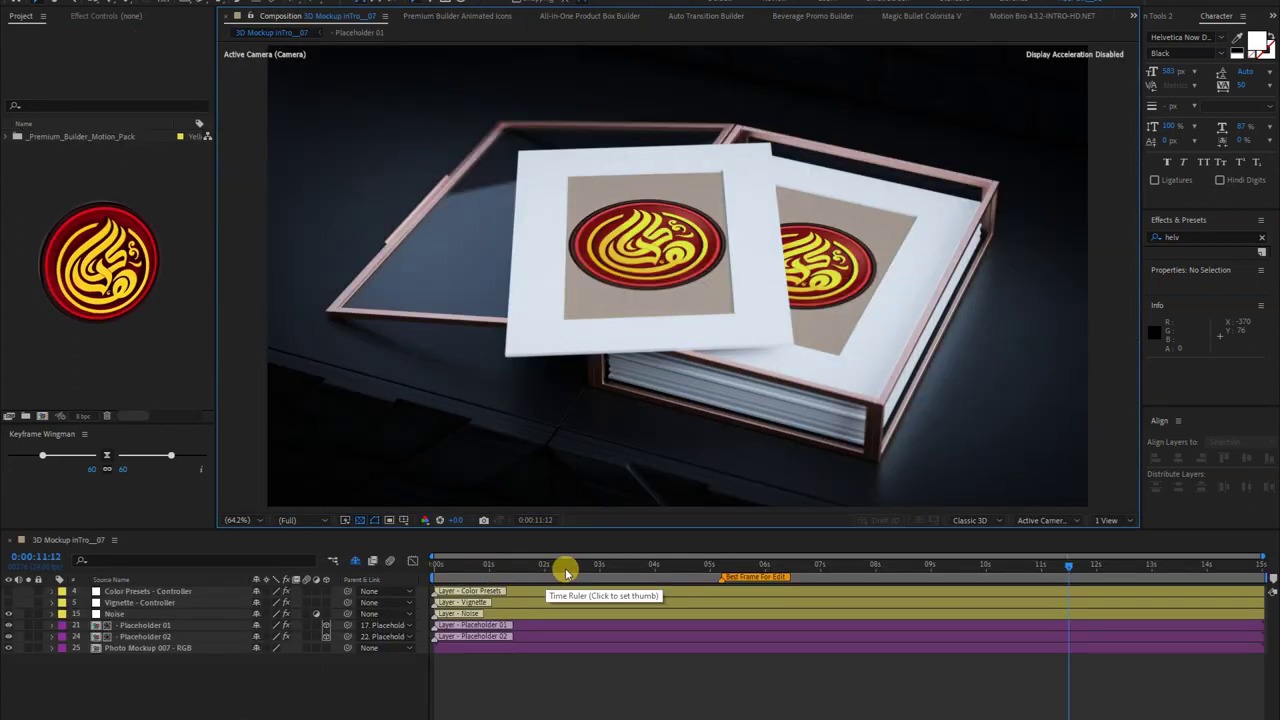
At 0:00:02:12, check the 24-02.png logo in Placeholder 01 and Placeholder 02, then return to the mockup.
click(571, 566)
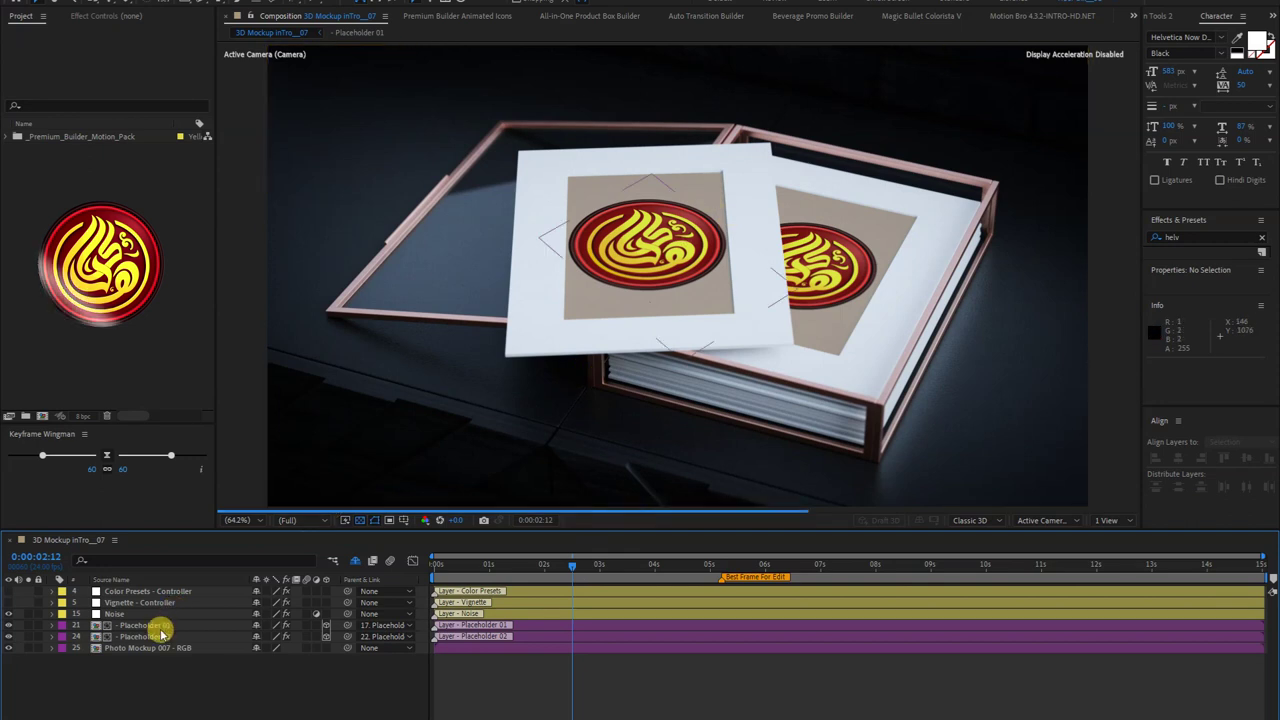
click(160, 630)
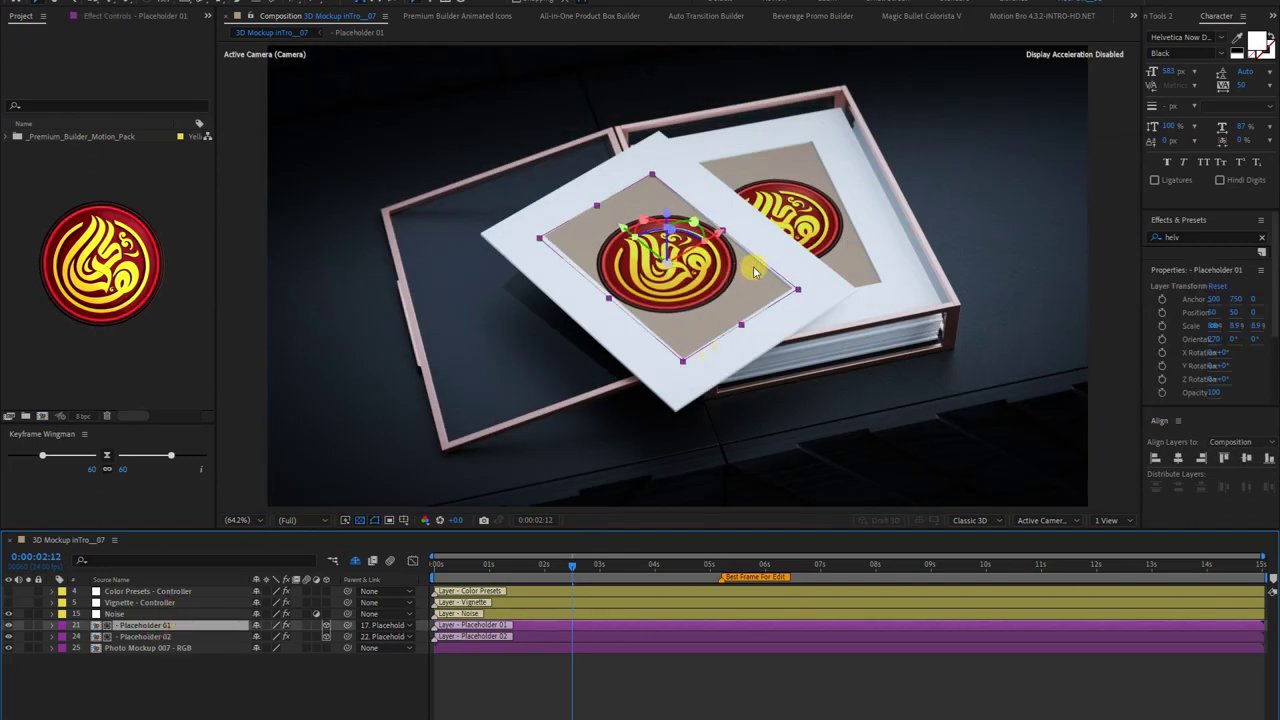
click(143, 619)
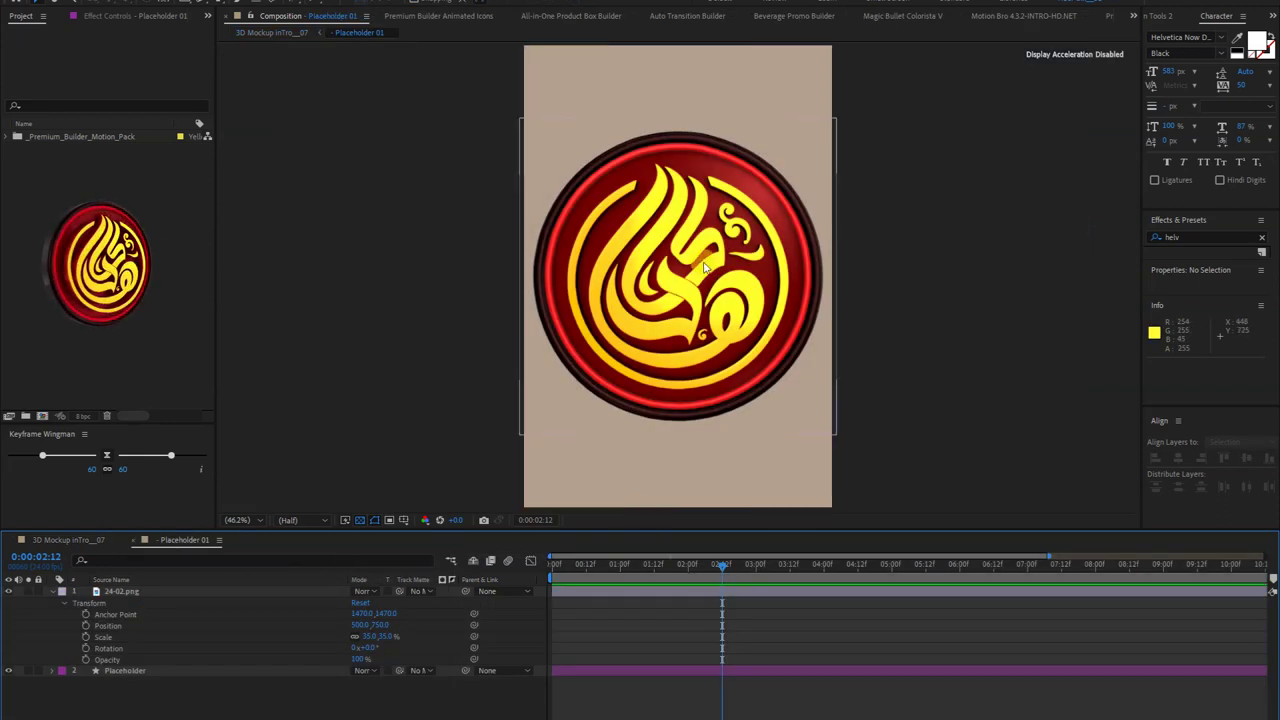
click(45, 548)
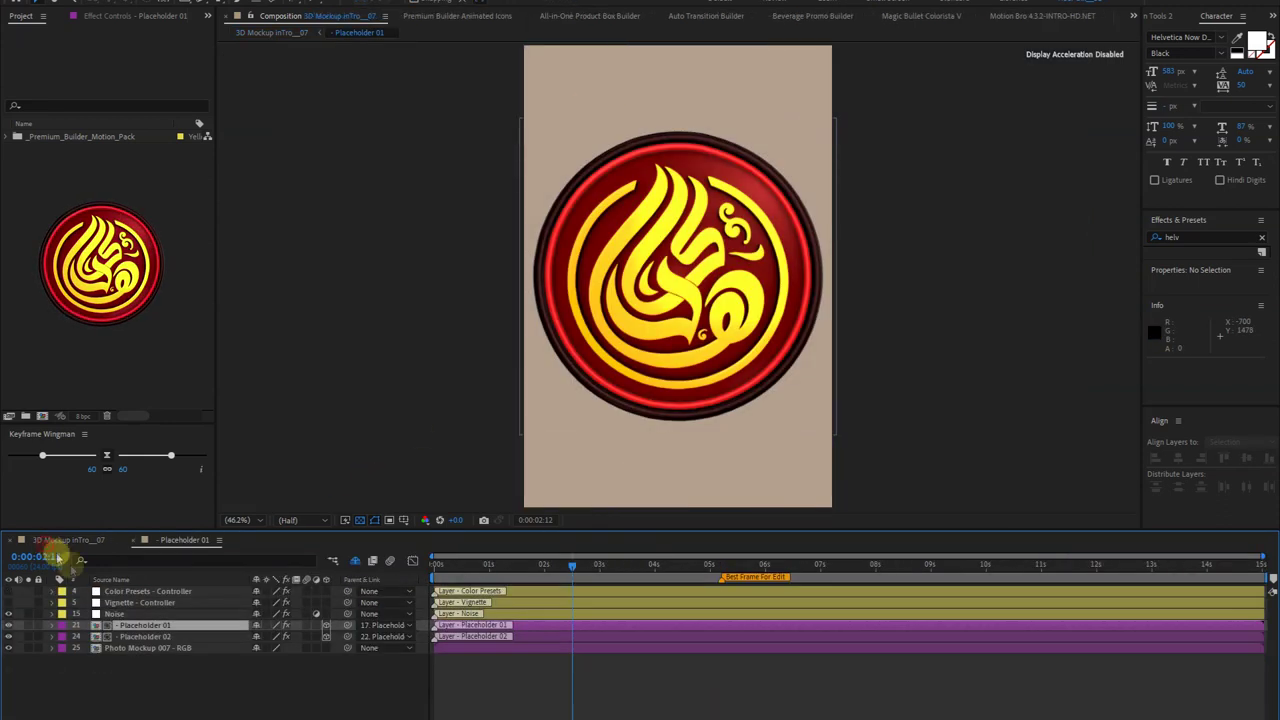
double_click(120, 634)
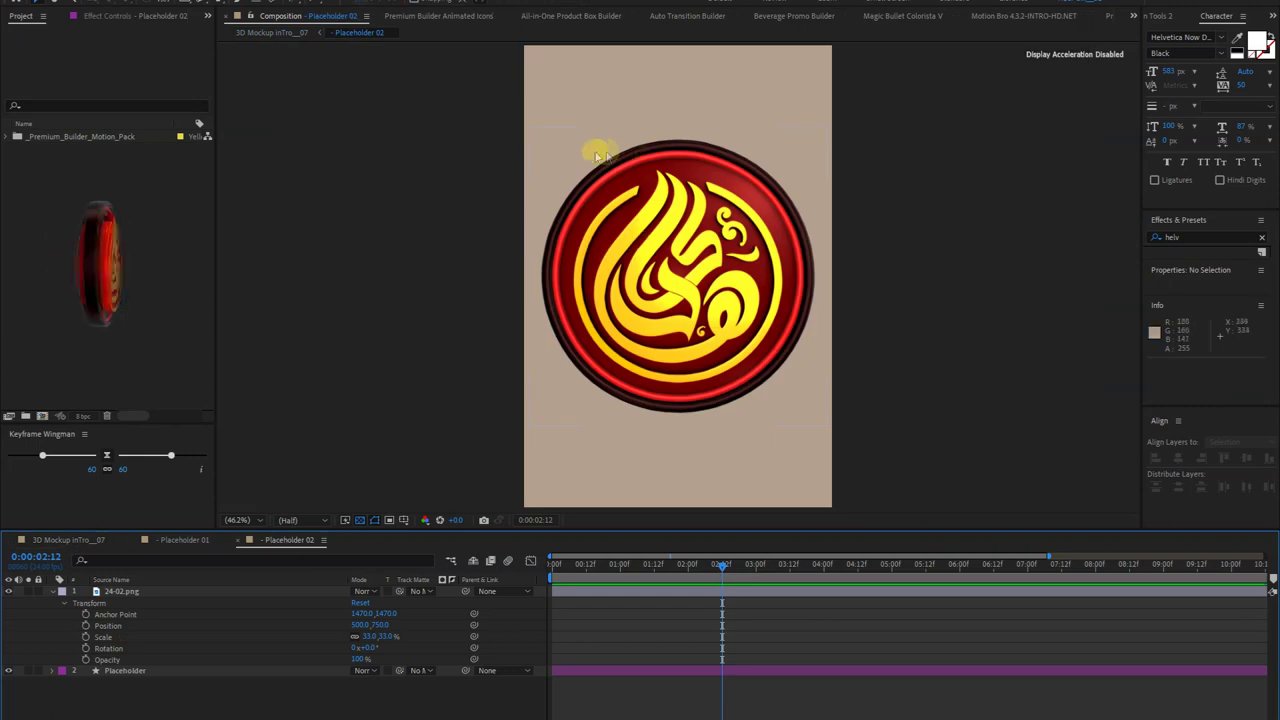
click(238, 541)
click(167, 541)
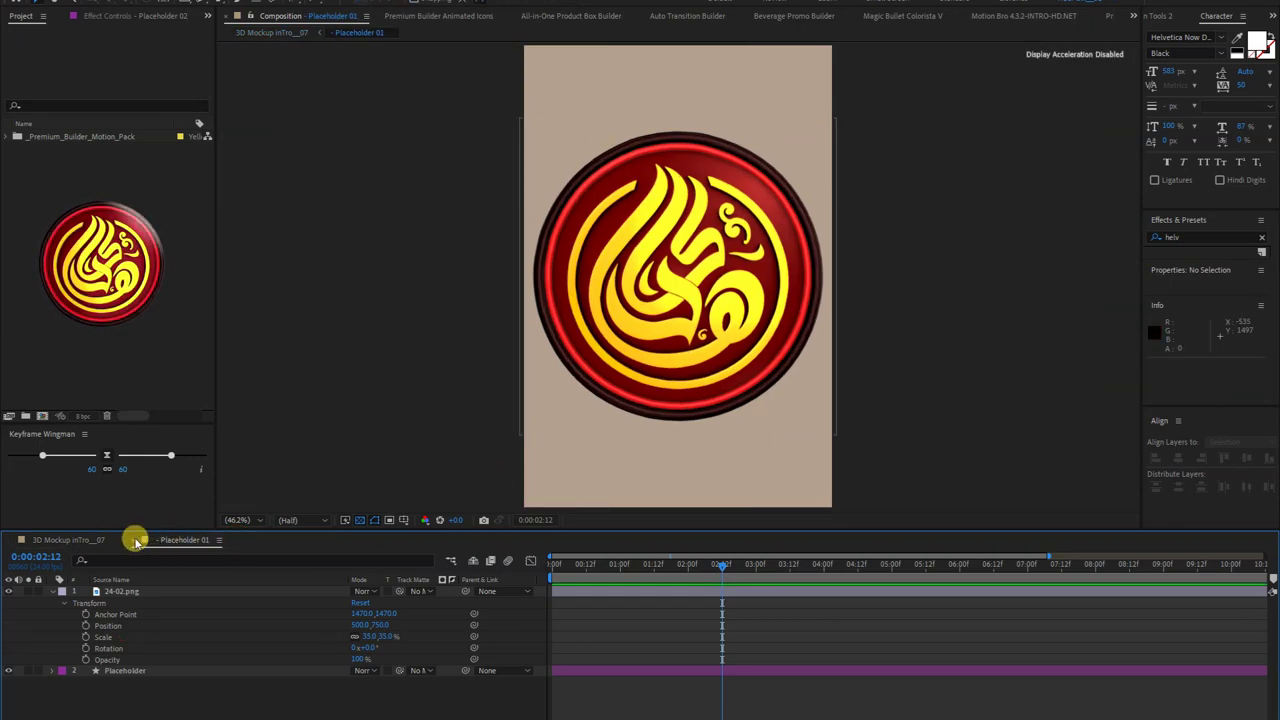
click(137, 541)
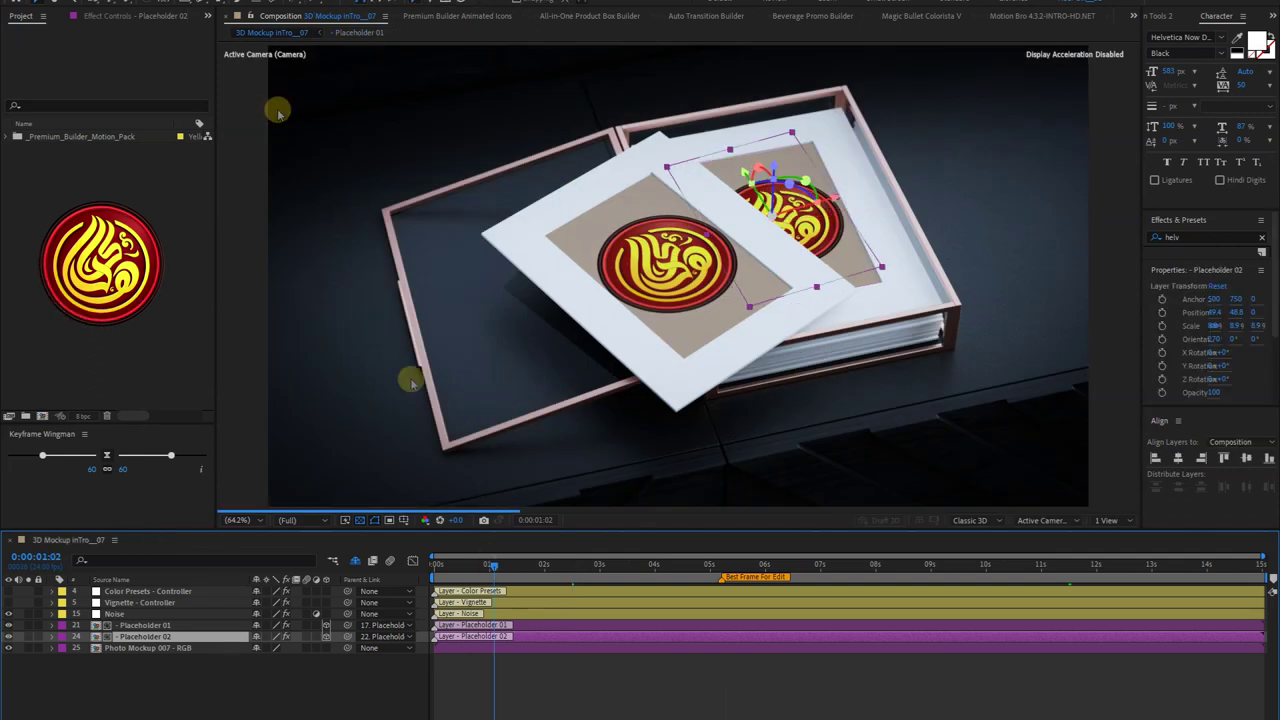
click(17, 3)
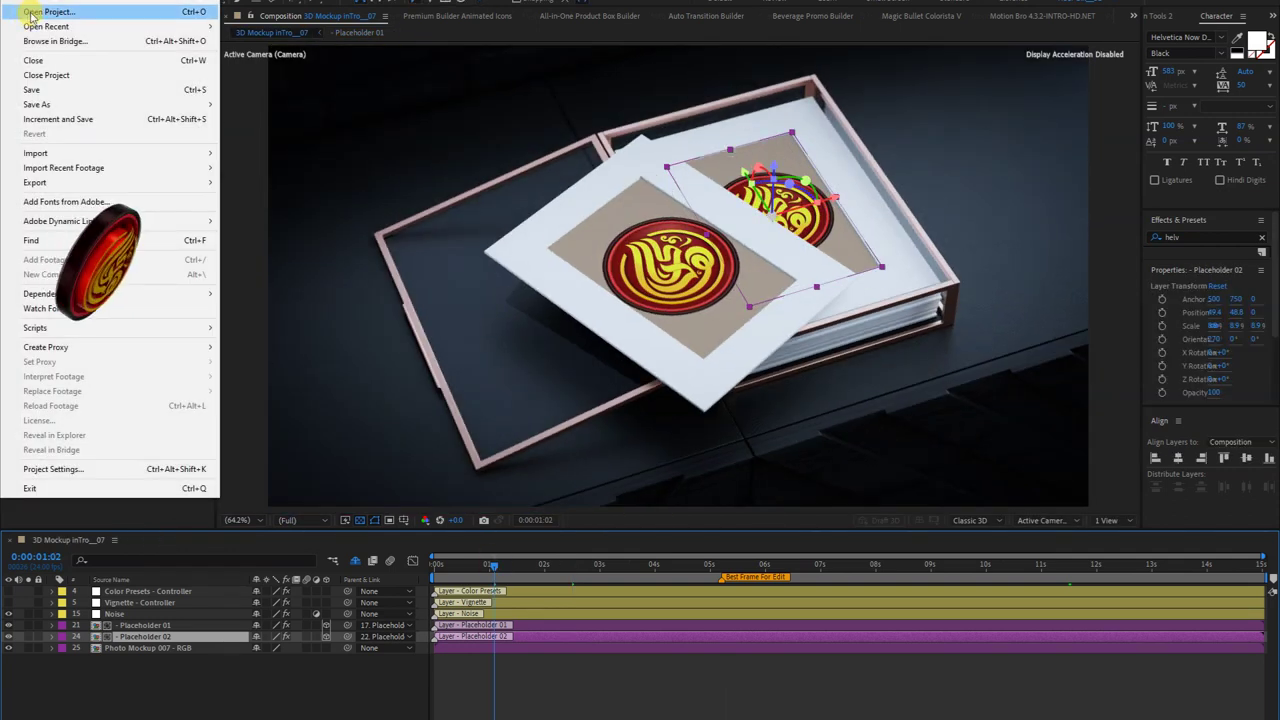
Start a new project, discarding the mockup project without saving.
mouse_move(60, 3)
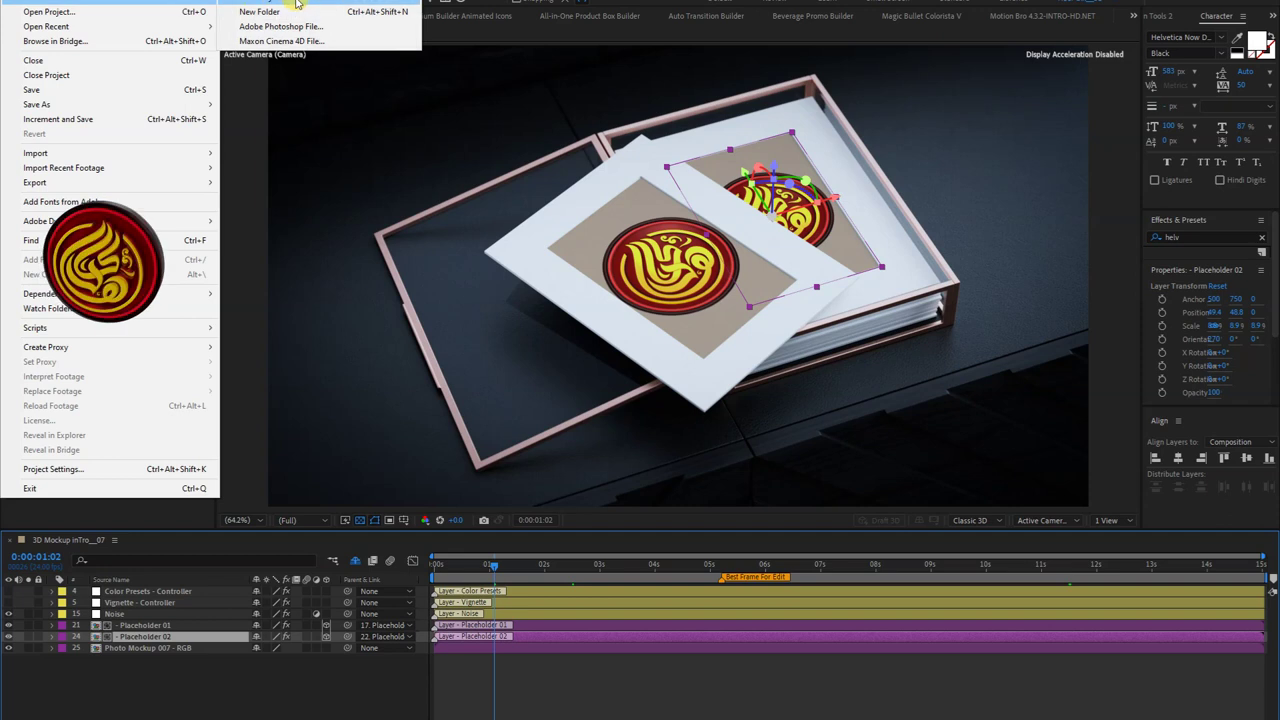
click(296, 3)
click(657, 372)
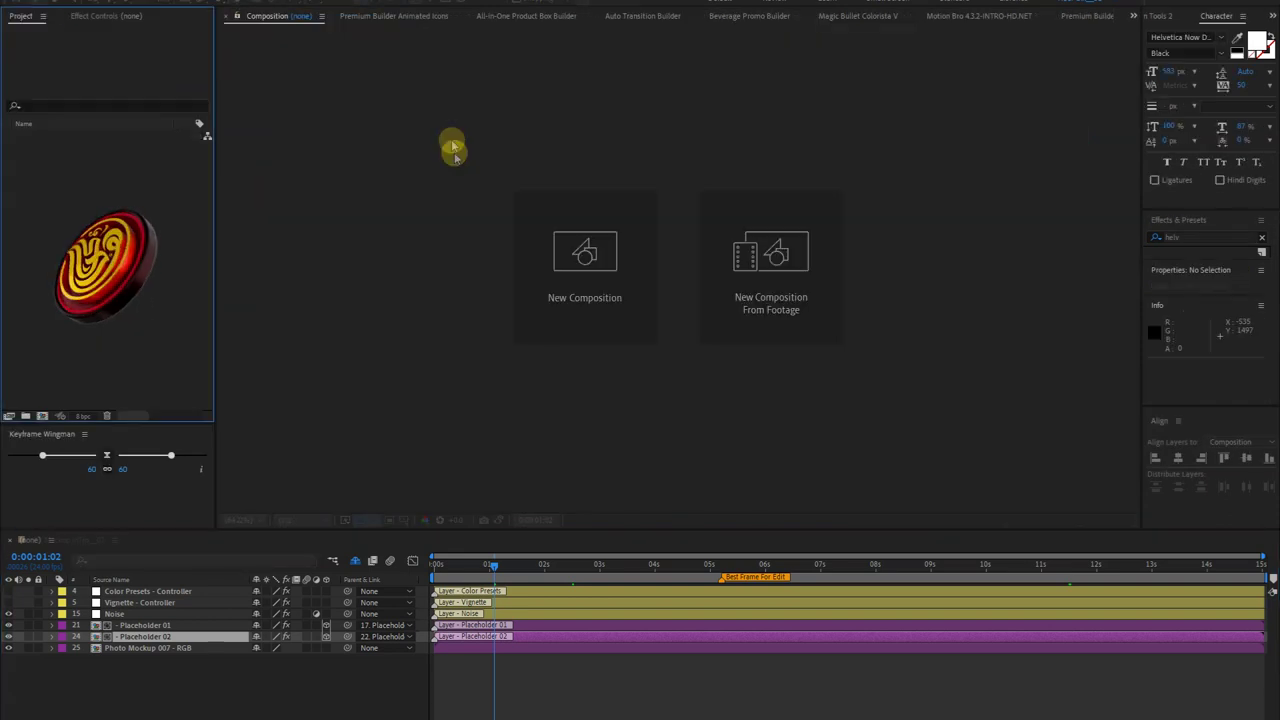
Import the infographics 02 ring template from the HADI GFX infographics category.
click(381, 17)
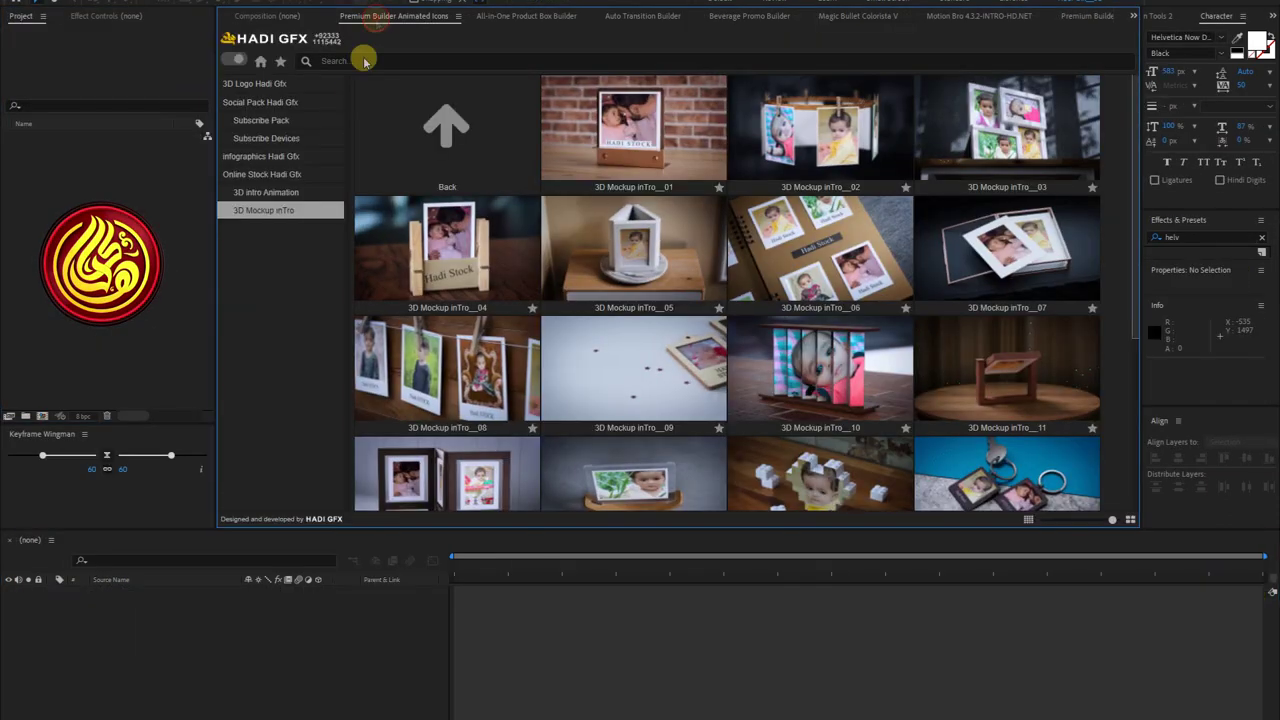
click(255, 192)
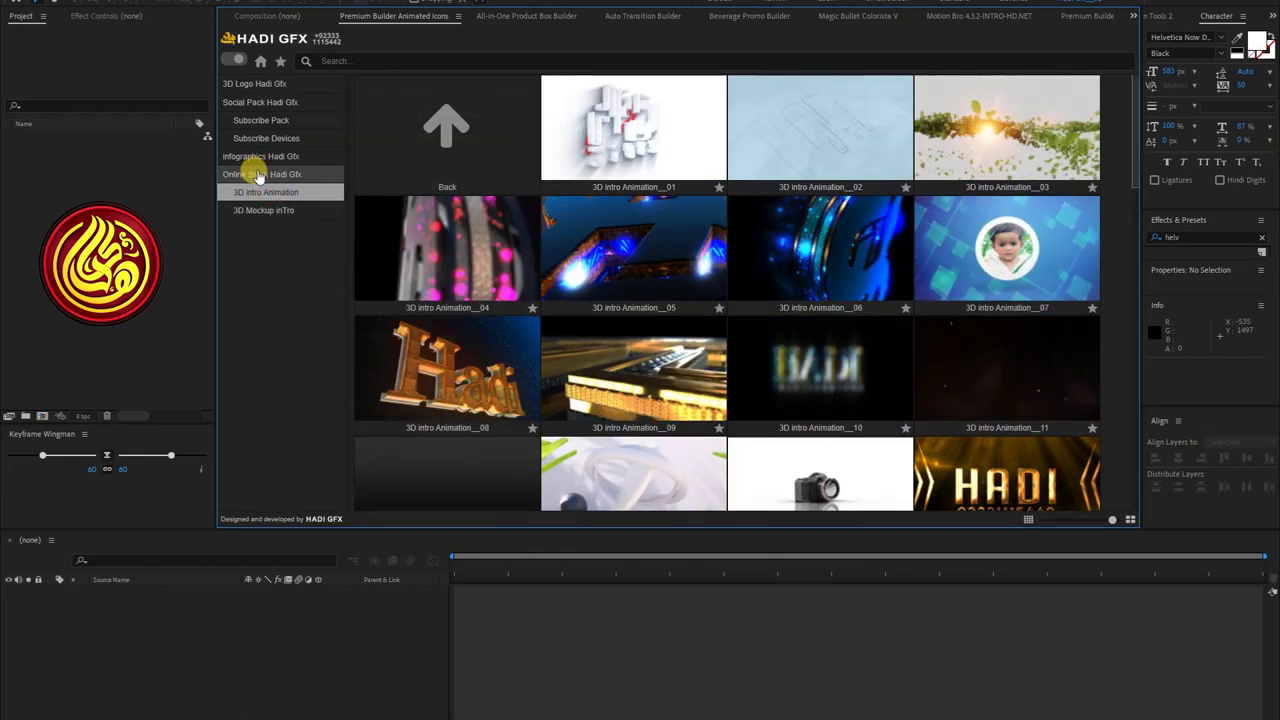
click(263, 174)
click(266, 157)
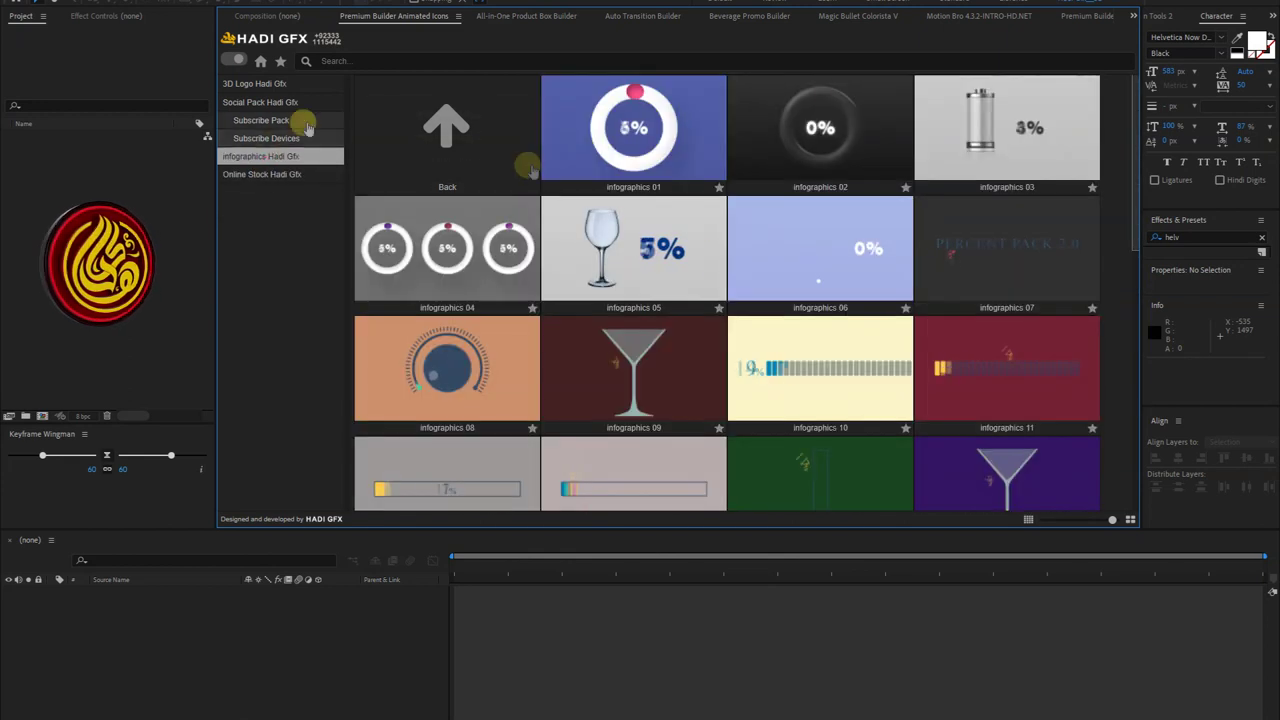
scroll(757, 340, down, 3)
scroll(785, 323, up, 3)
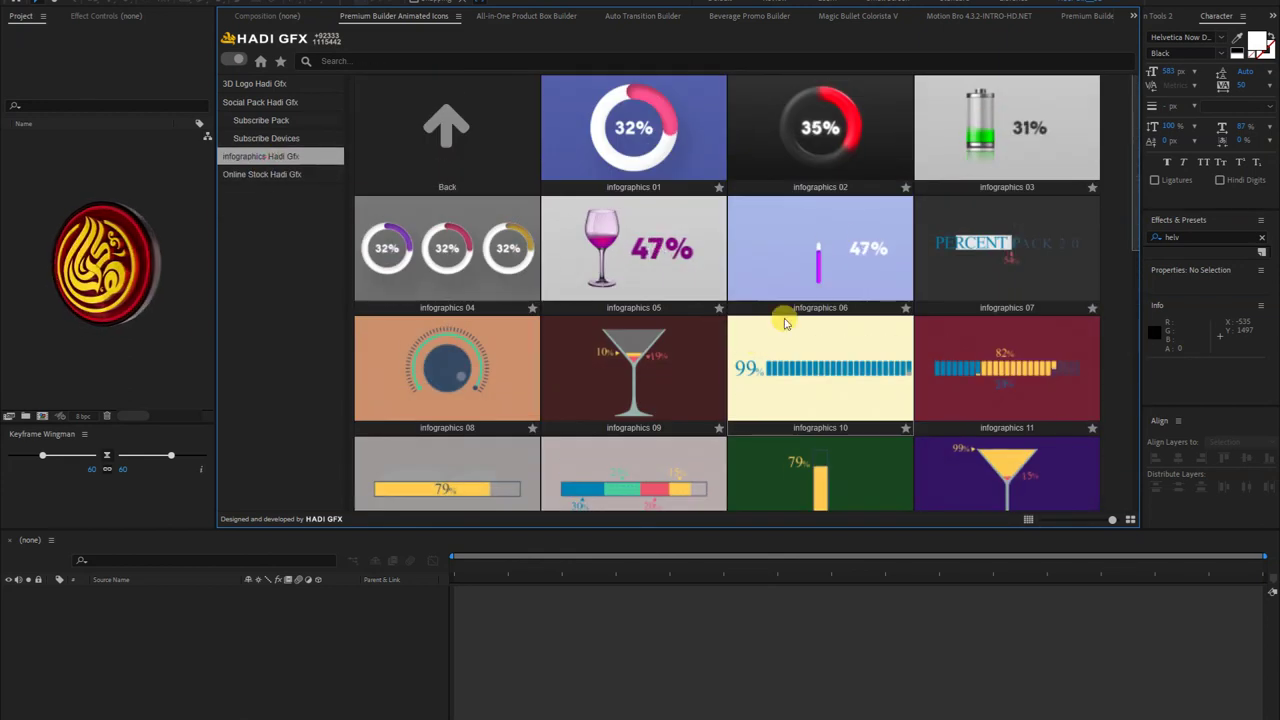
click(840, 150)
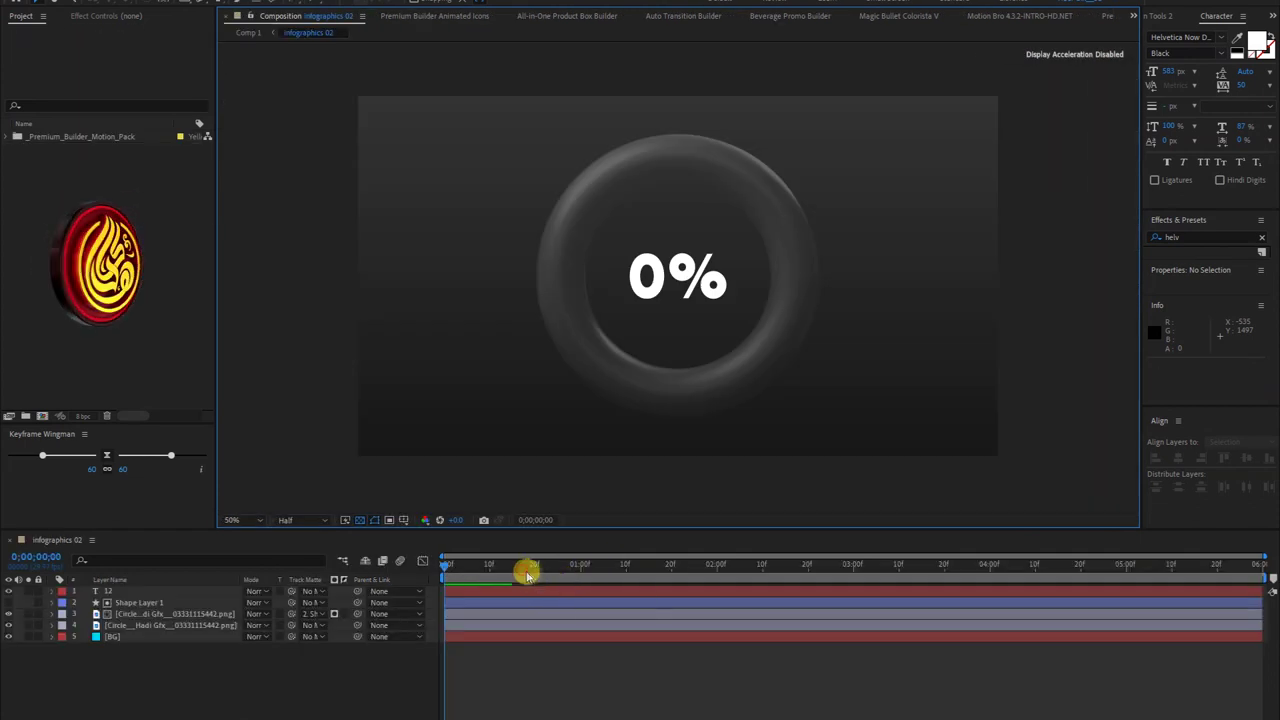
Open the infographics 02 composition and advance to where the ring reads 15%.
click(533, 577)
drag(533, 577, 585, 574)
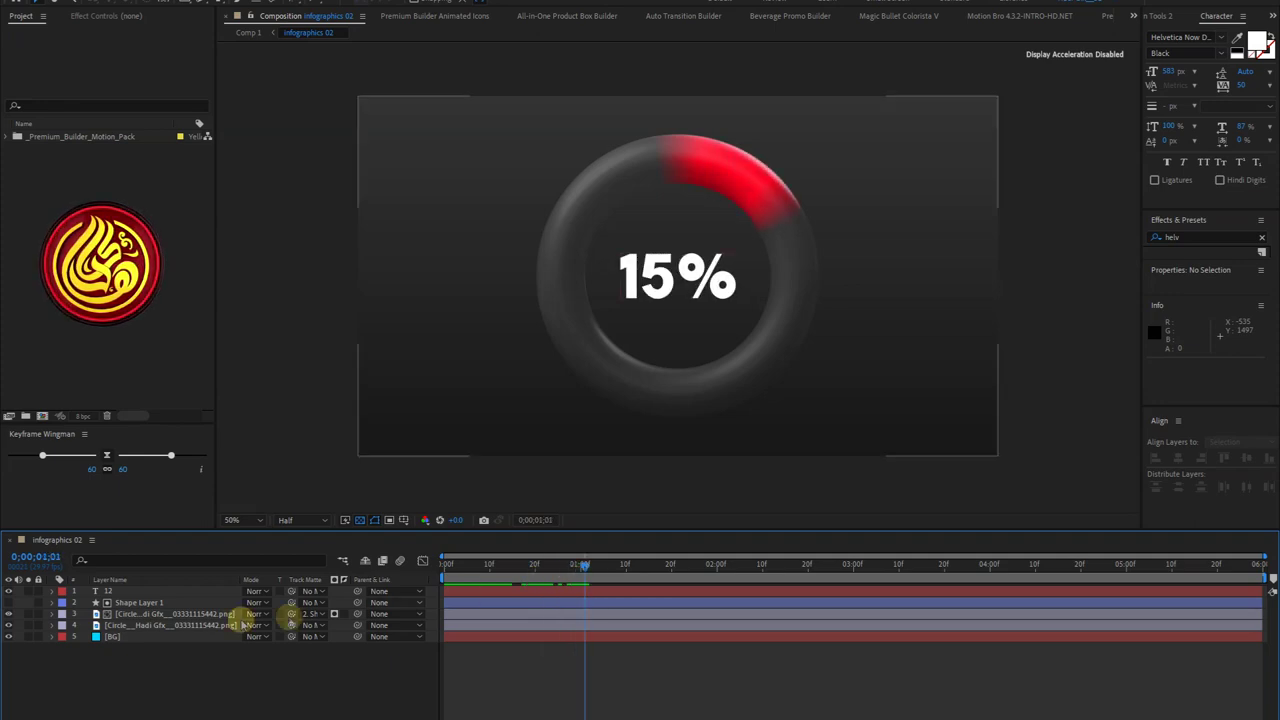
click(155, 614)
click(150, 626)
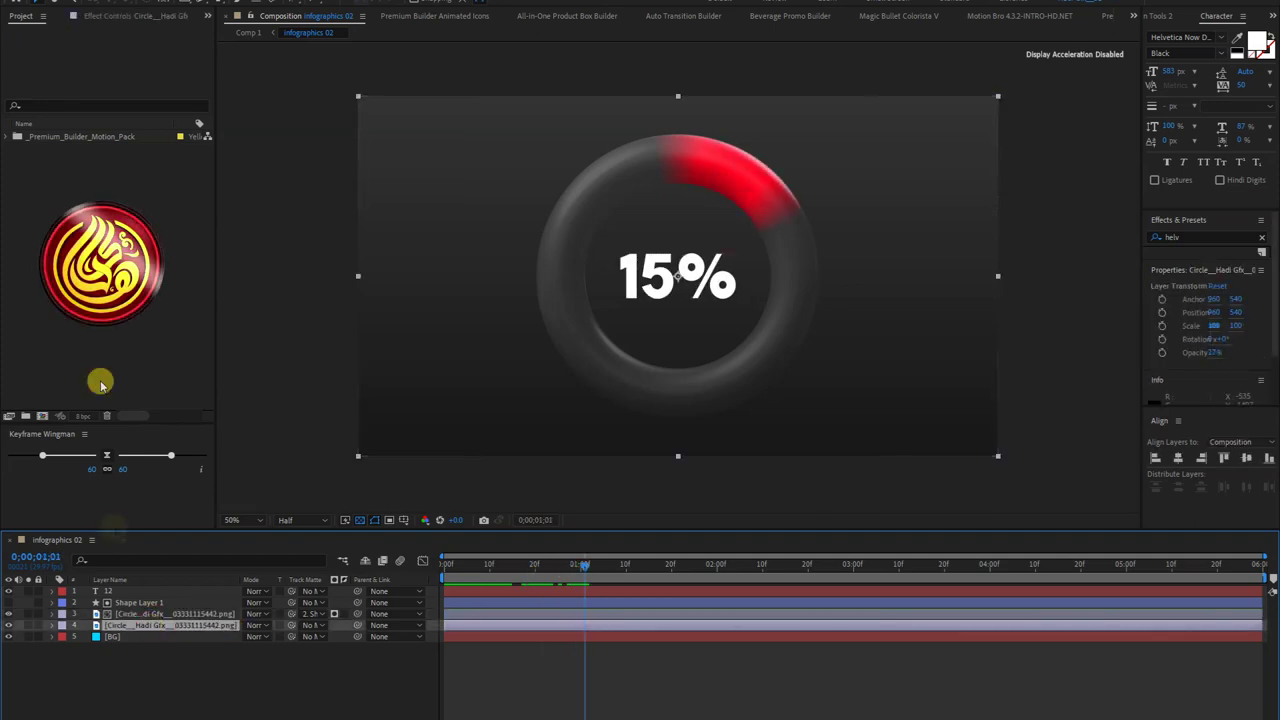
Set the ring layer's Tritone midtones to dark blue and highlights to vivid blue.
click(102, 17)
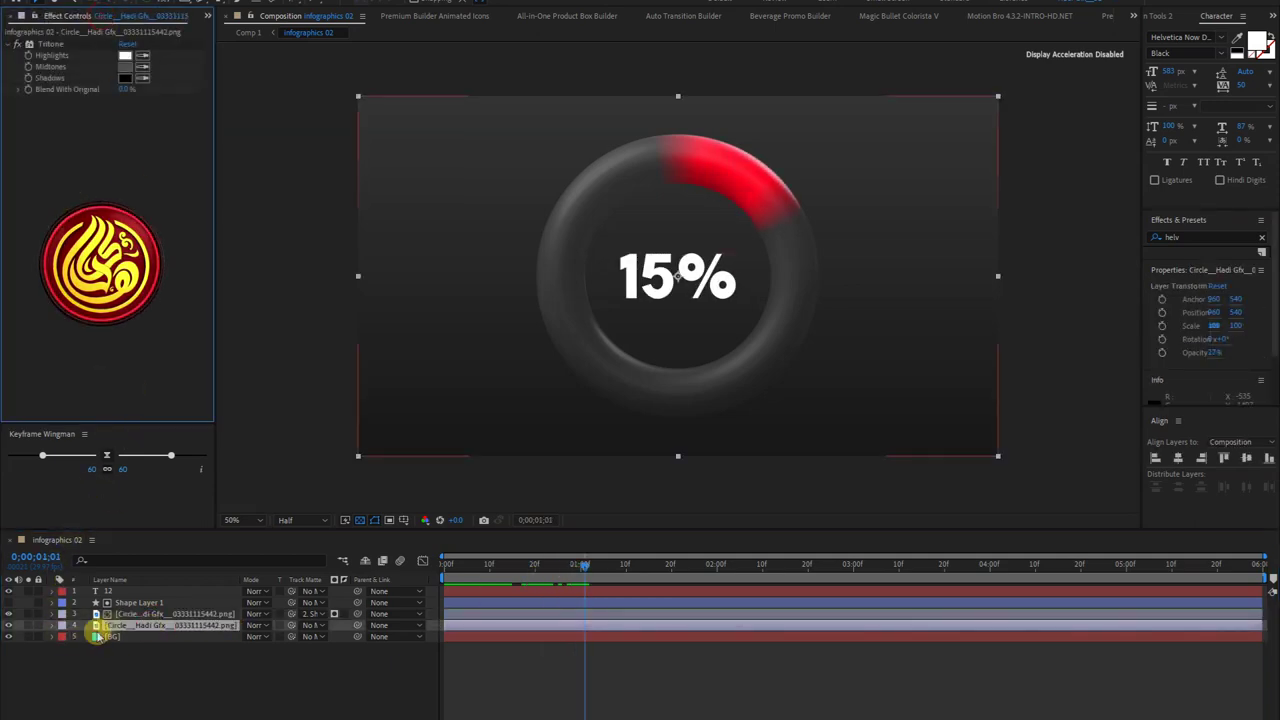
click(120, 613)
click(120, 603)
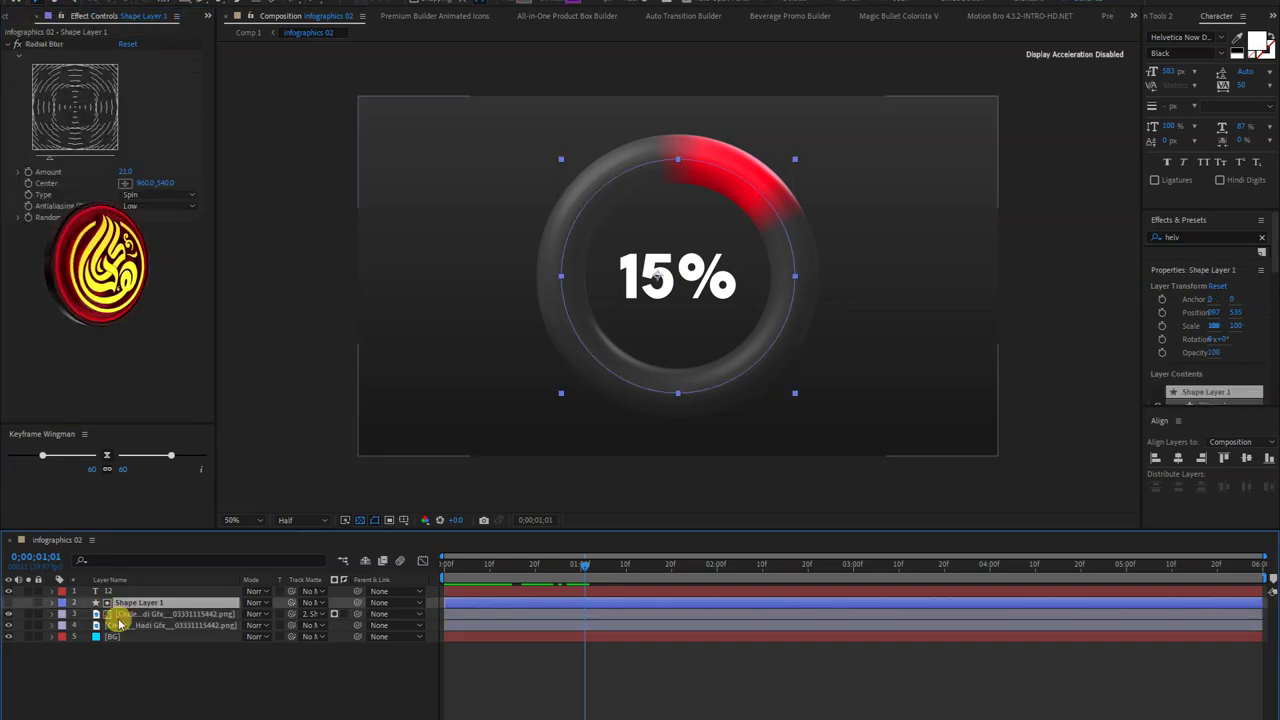
click(120, 616)
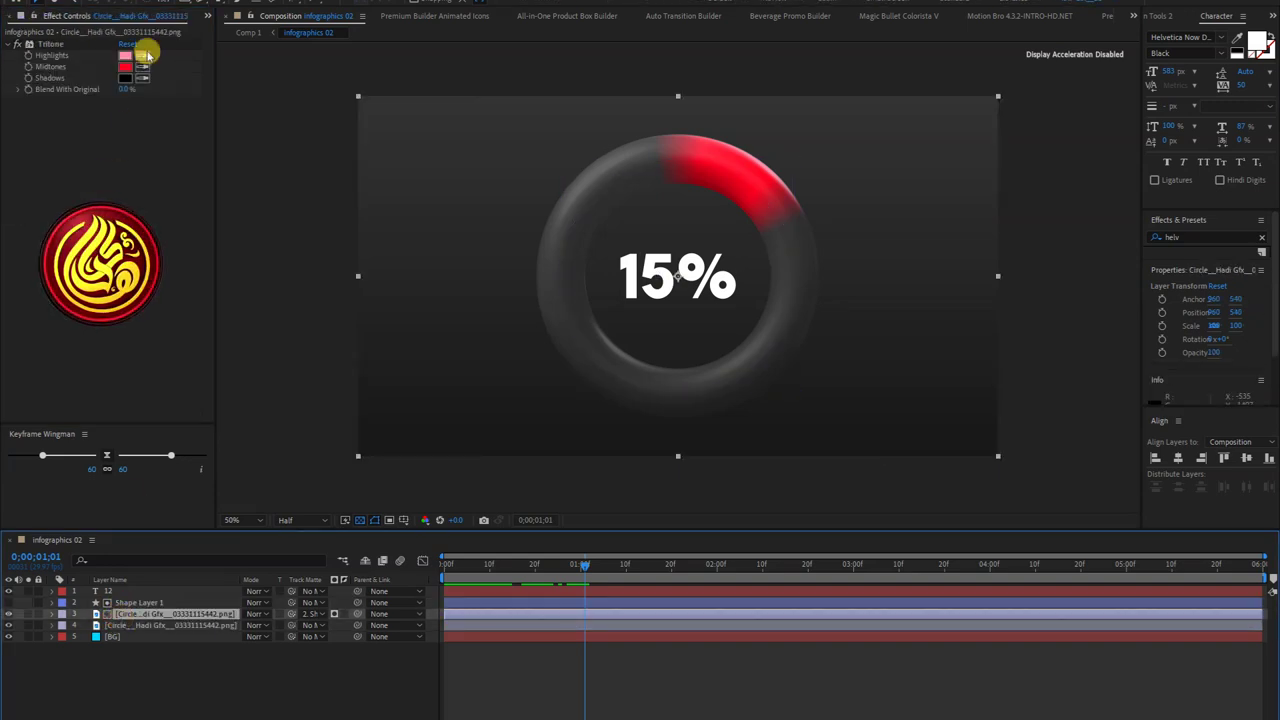
click(127, 66)
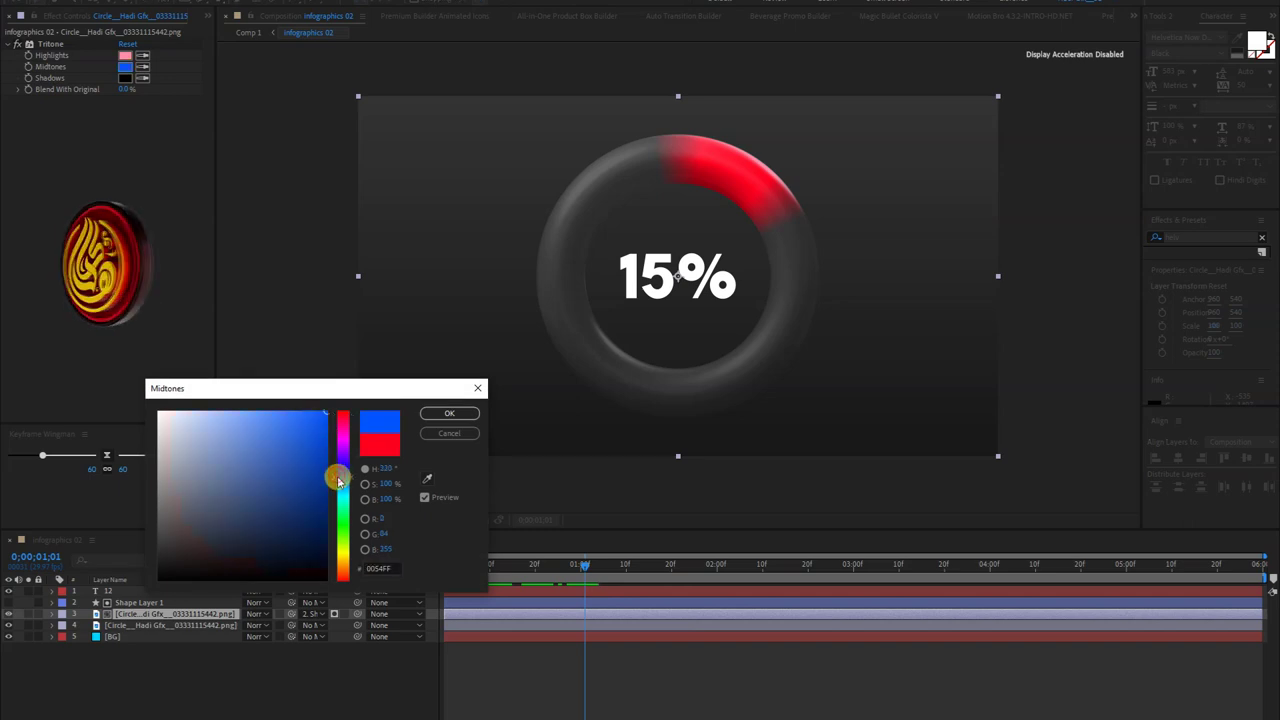
mouse_move(311, 466)
mouse_down()
mouse_move(318, 476)
mouse_move(325, 434)
mouse_up()
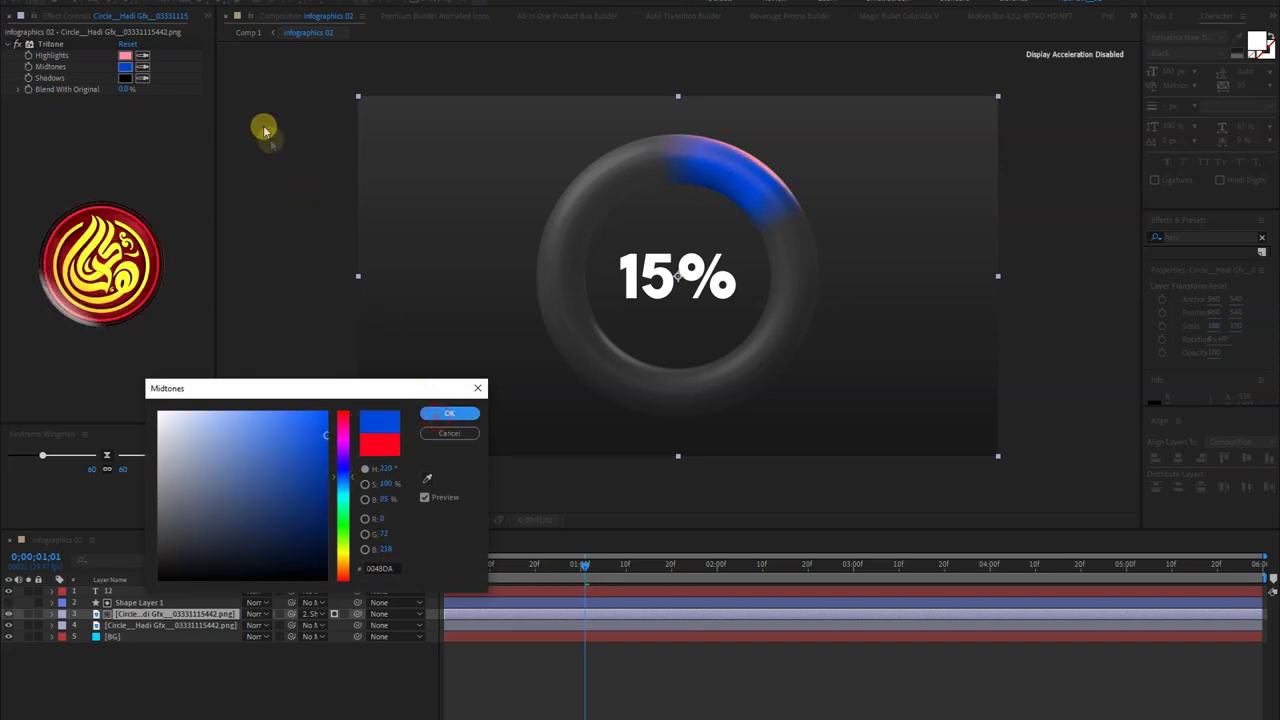
click(460, 410)
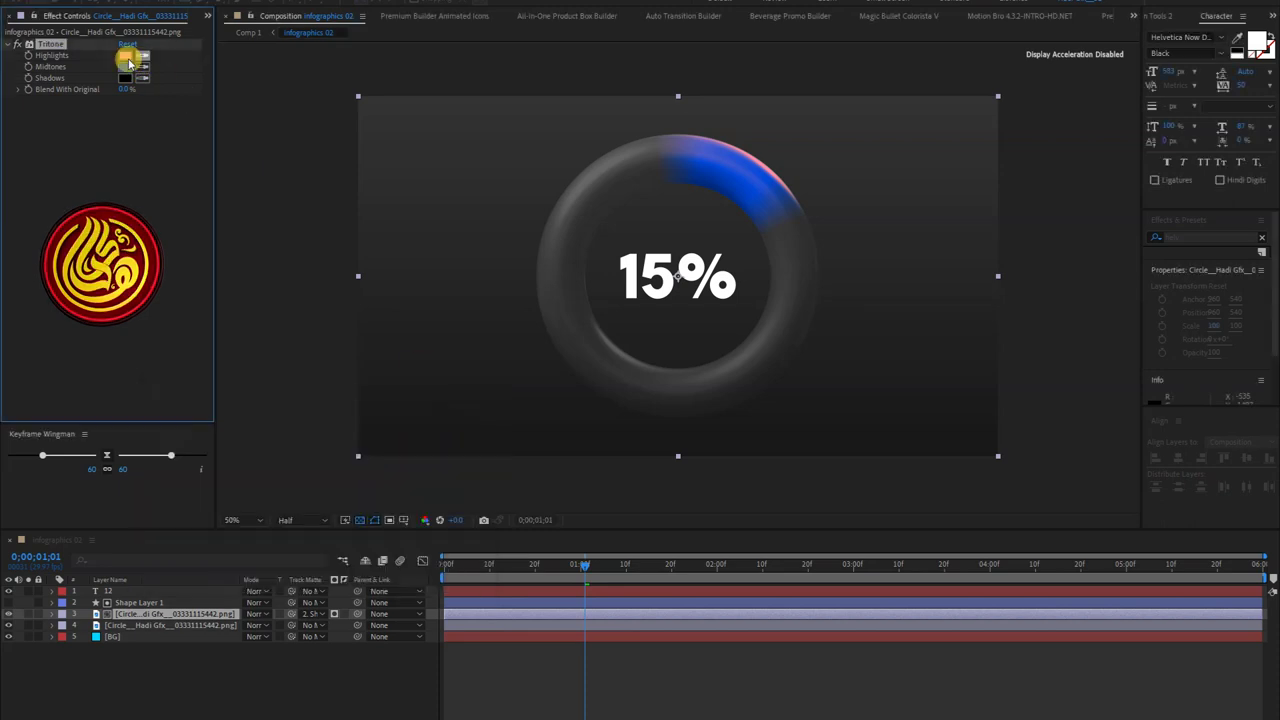
click(127, 55)
mouse_move(334, 436)
mouse_down()
mouse_move(343, 463)
mouse_move(322, 418)
mouse_up()
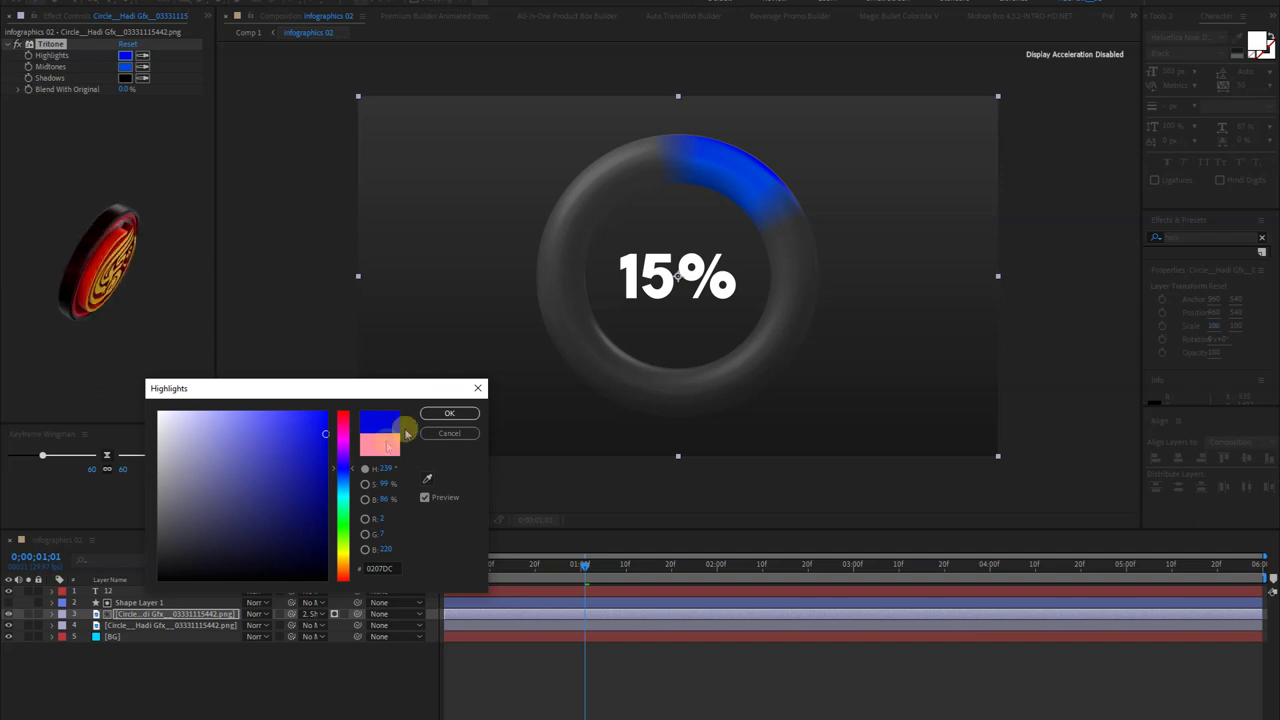
click(448, 413)
Give the second ring layer's Tritone grey-teal midtones, bright cyan highlights and blue shadows.
click(160, 625)
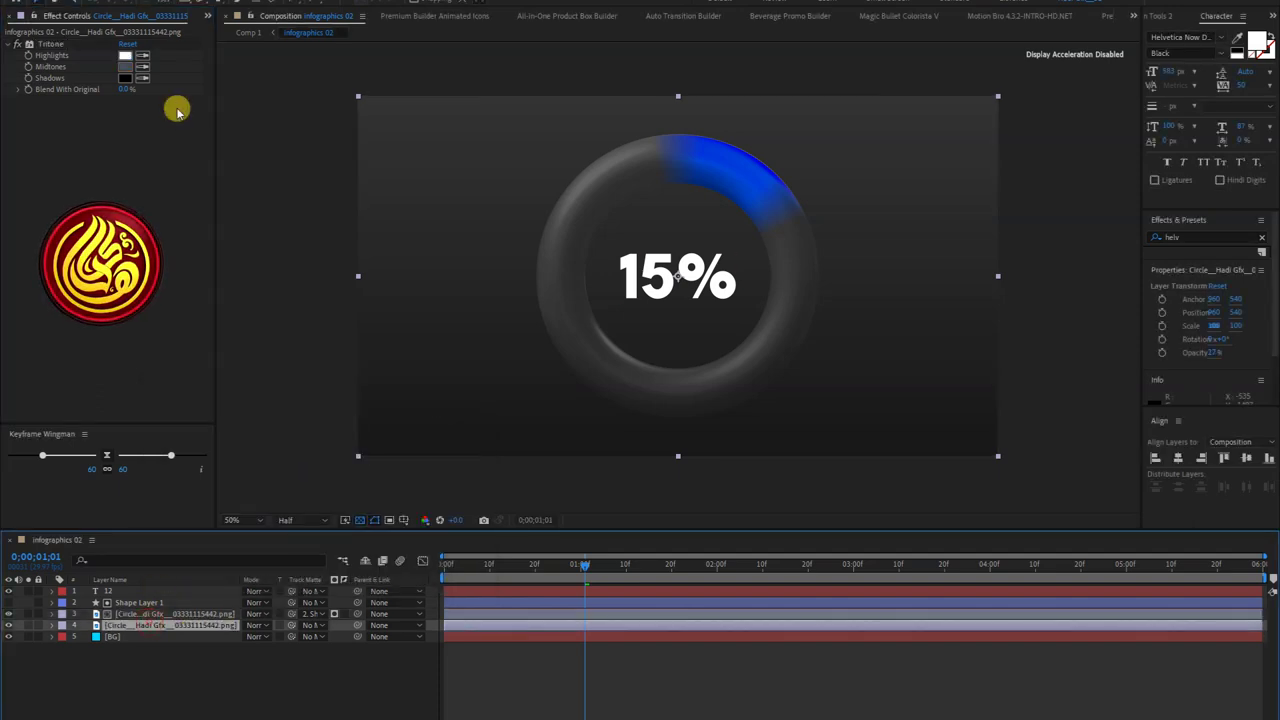
click(125, 66)
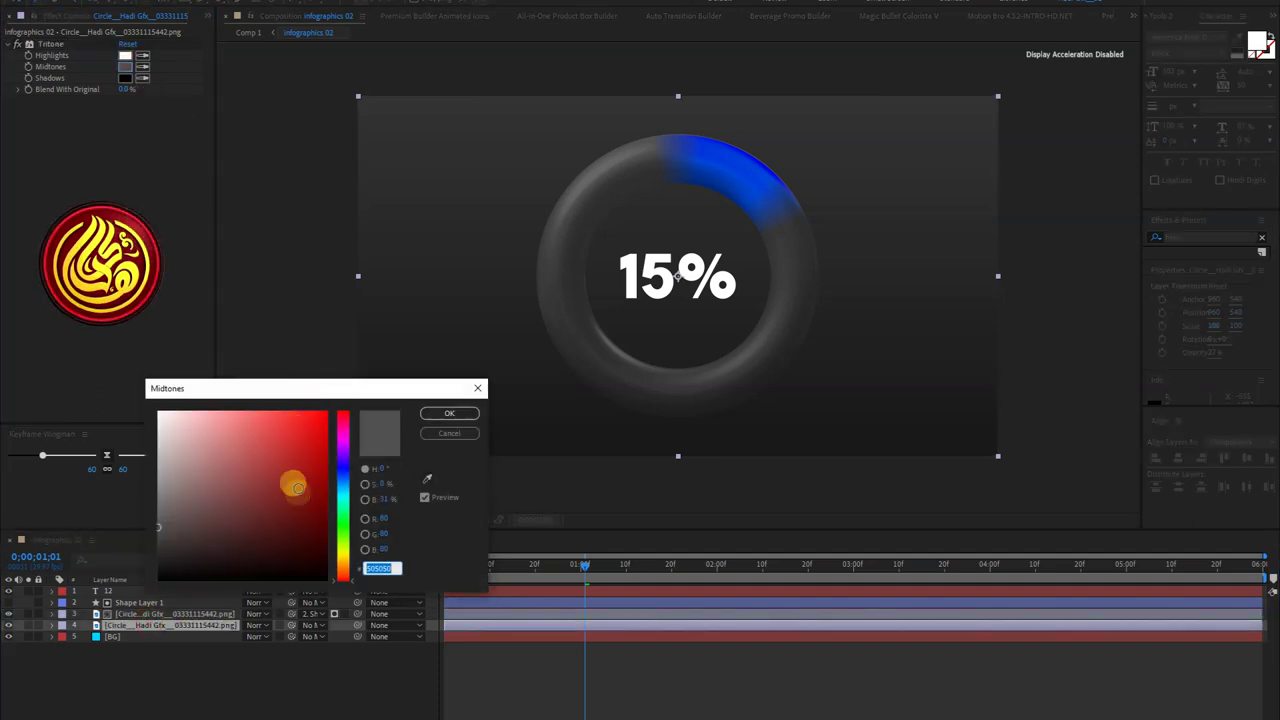
drag(336, 508, 343, 490)
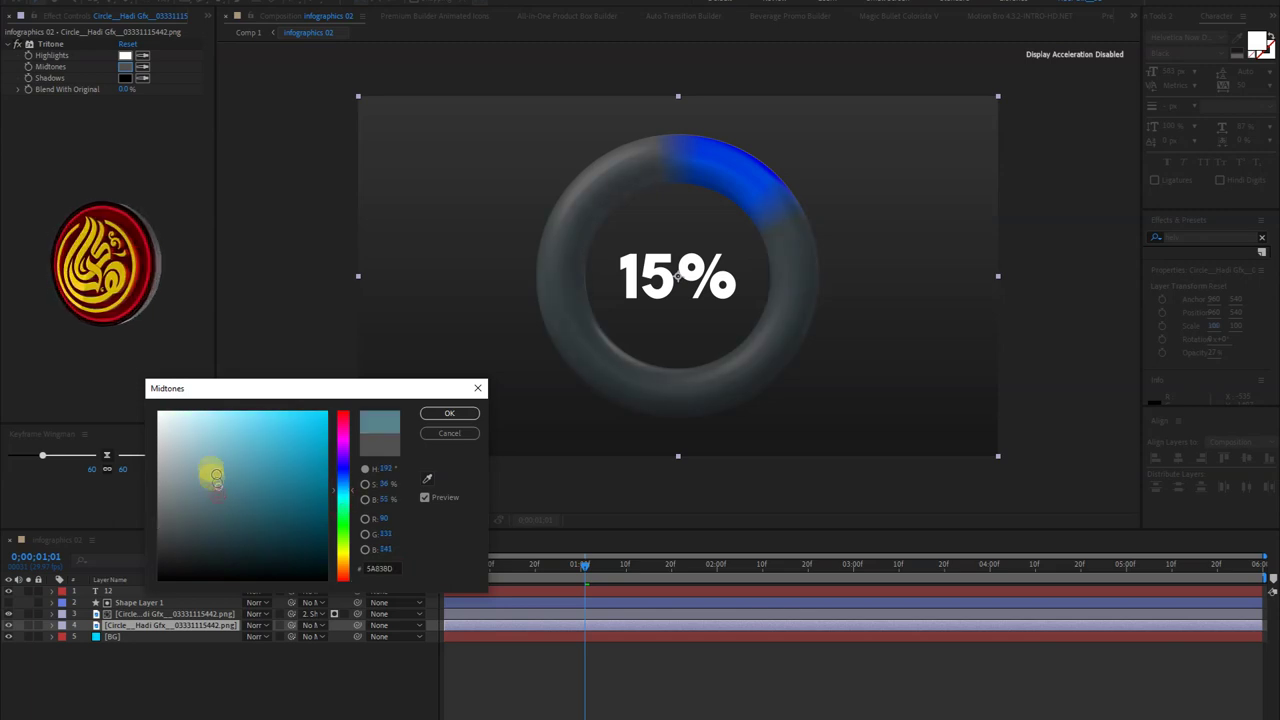
click(443, 414)
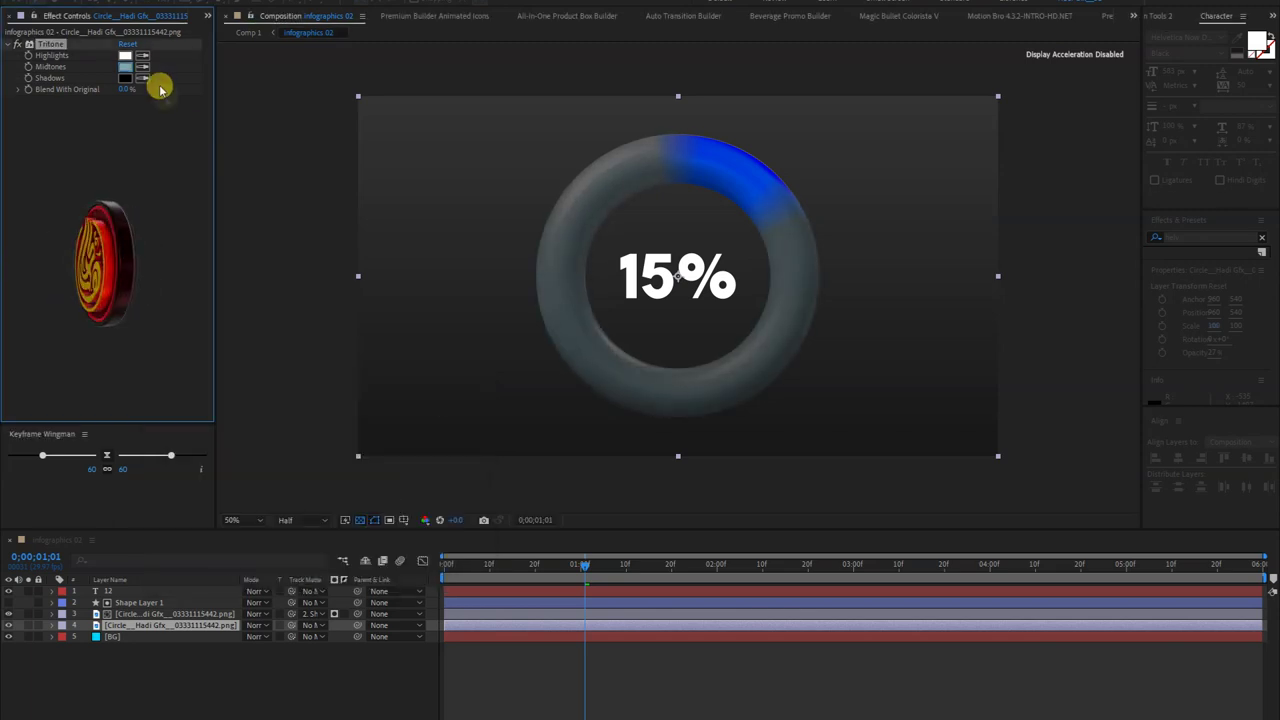
click(125, 55)
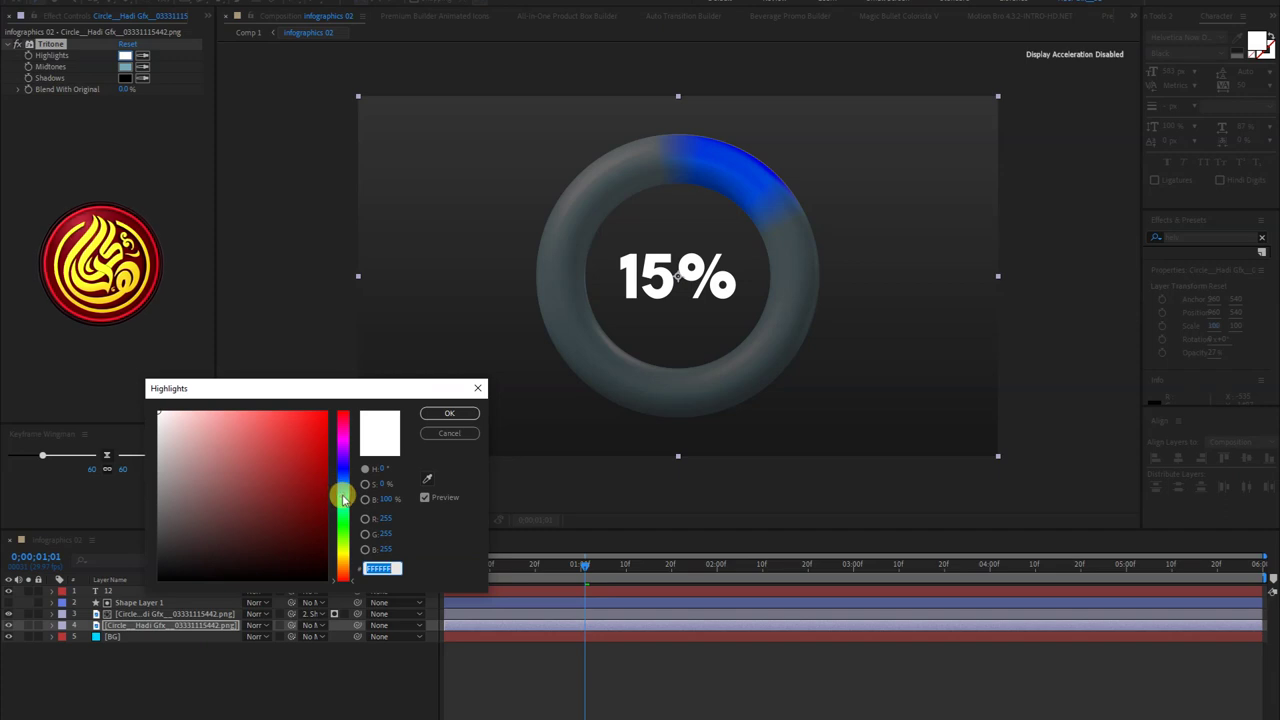
click(342, 497)
click(250, 419)
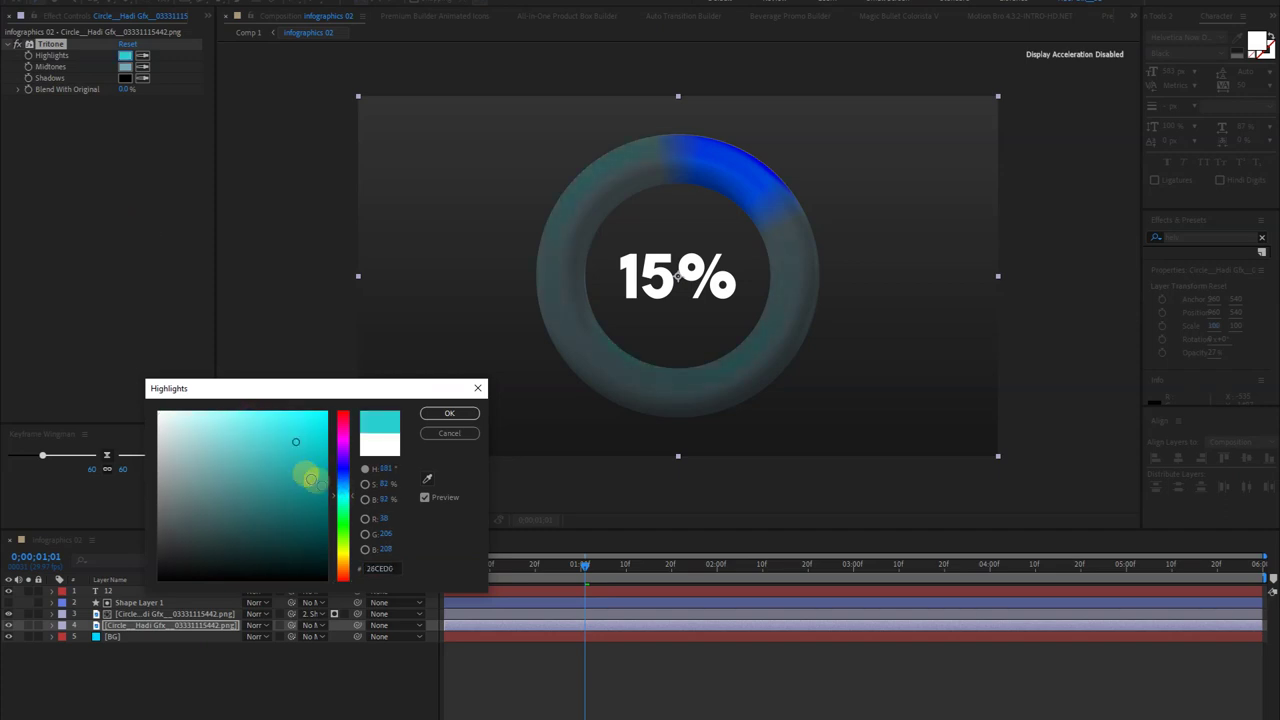
click(432, 420)
click(125, 78)
click(295, 468)
drag(349, 497, 344, 473)
click(448, 422)
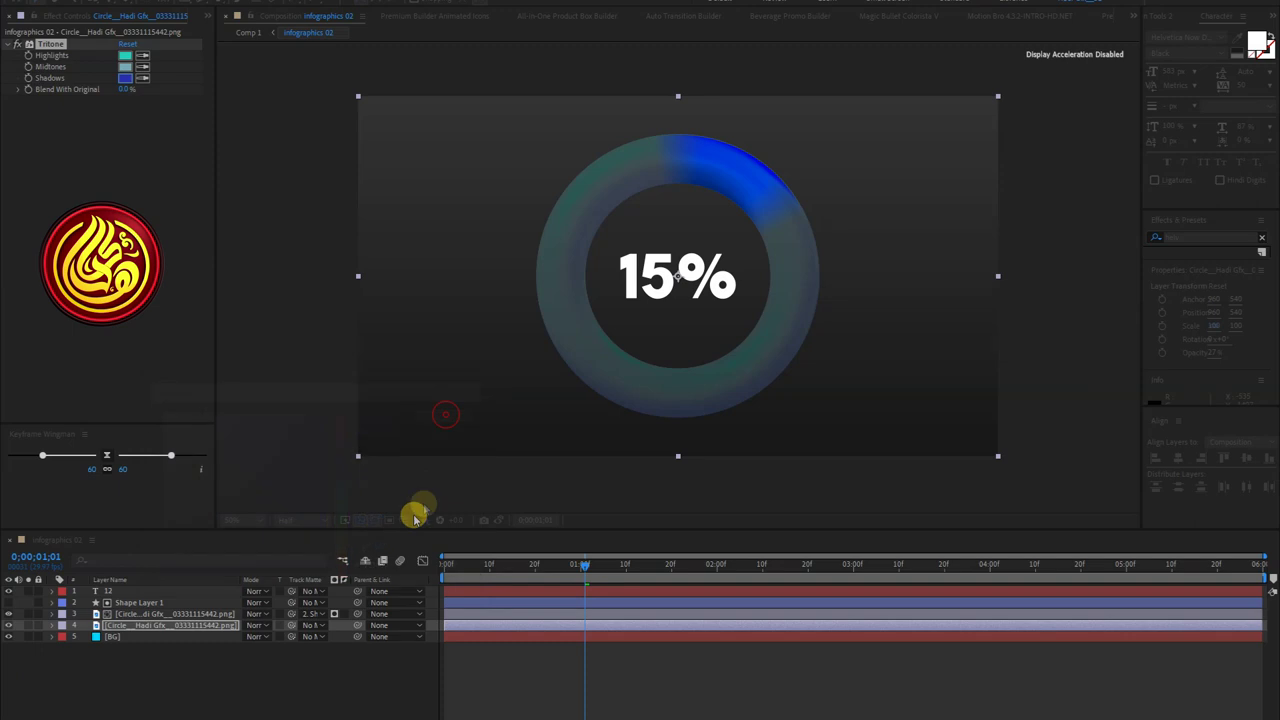
Hide the BG layer and preview the ring filling up to 12%.
click(7, 637)
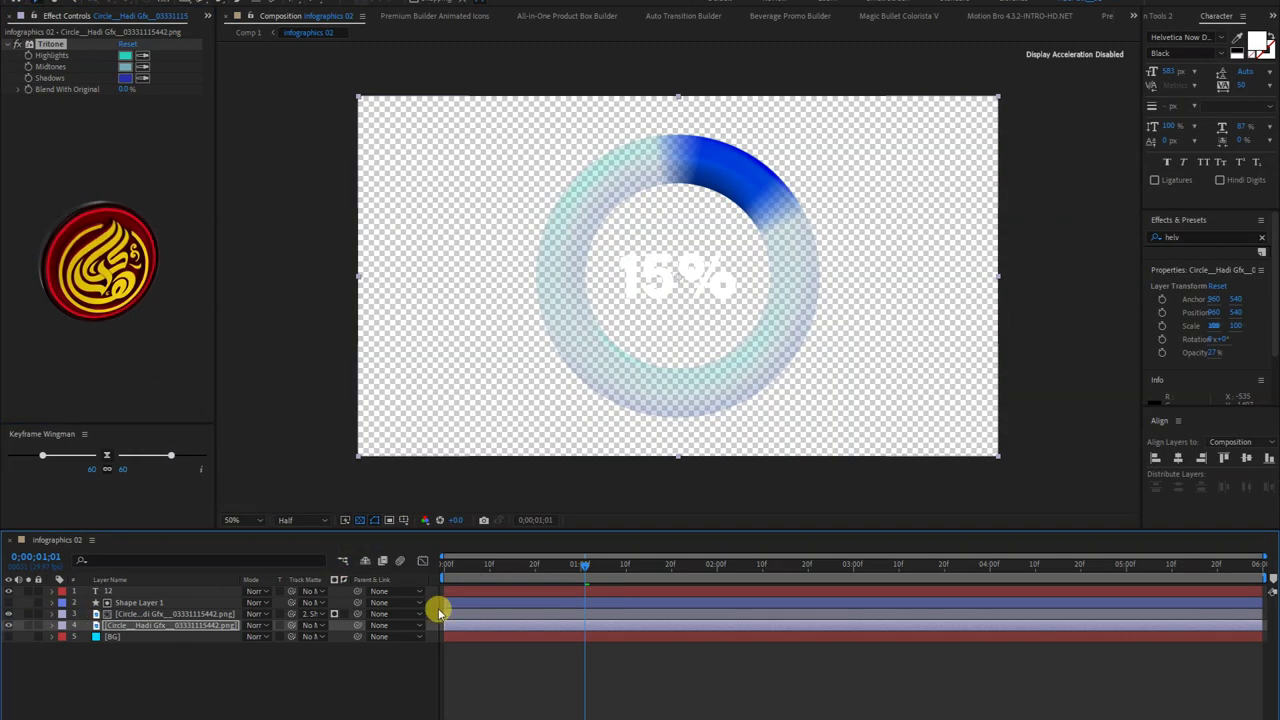
click(445, 564)
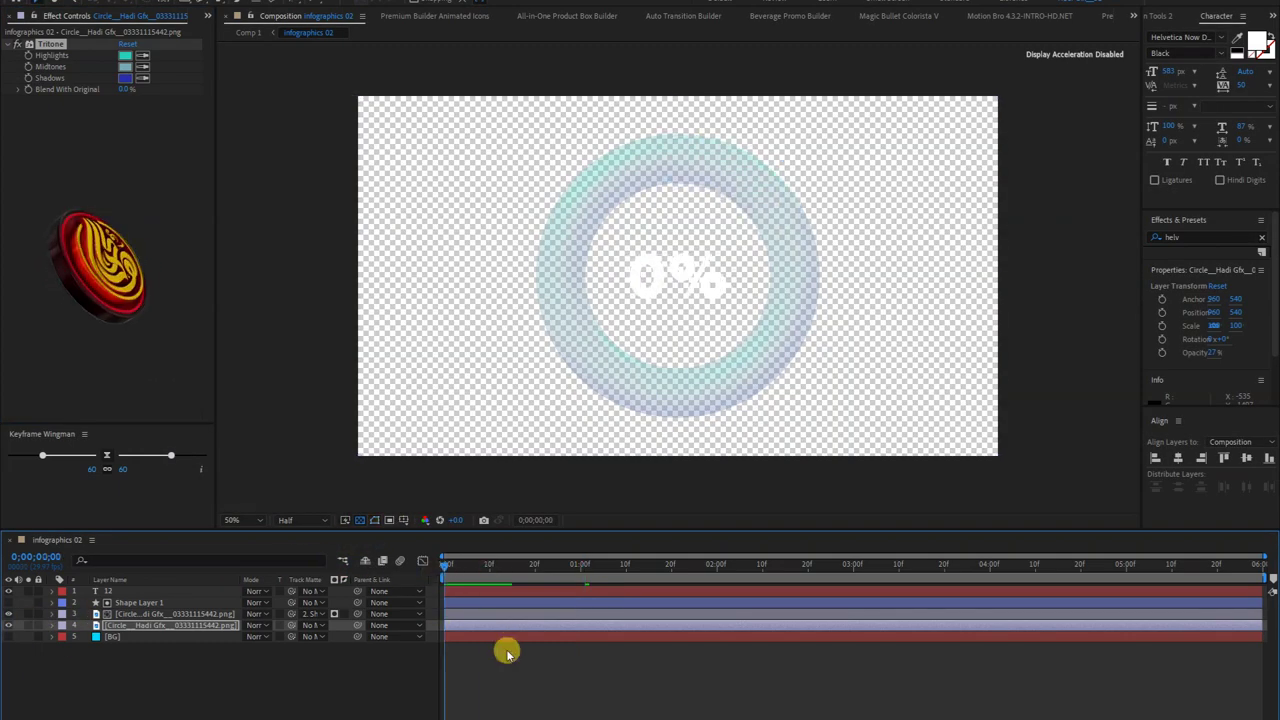
drag(535, 576, 567, 572)
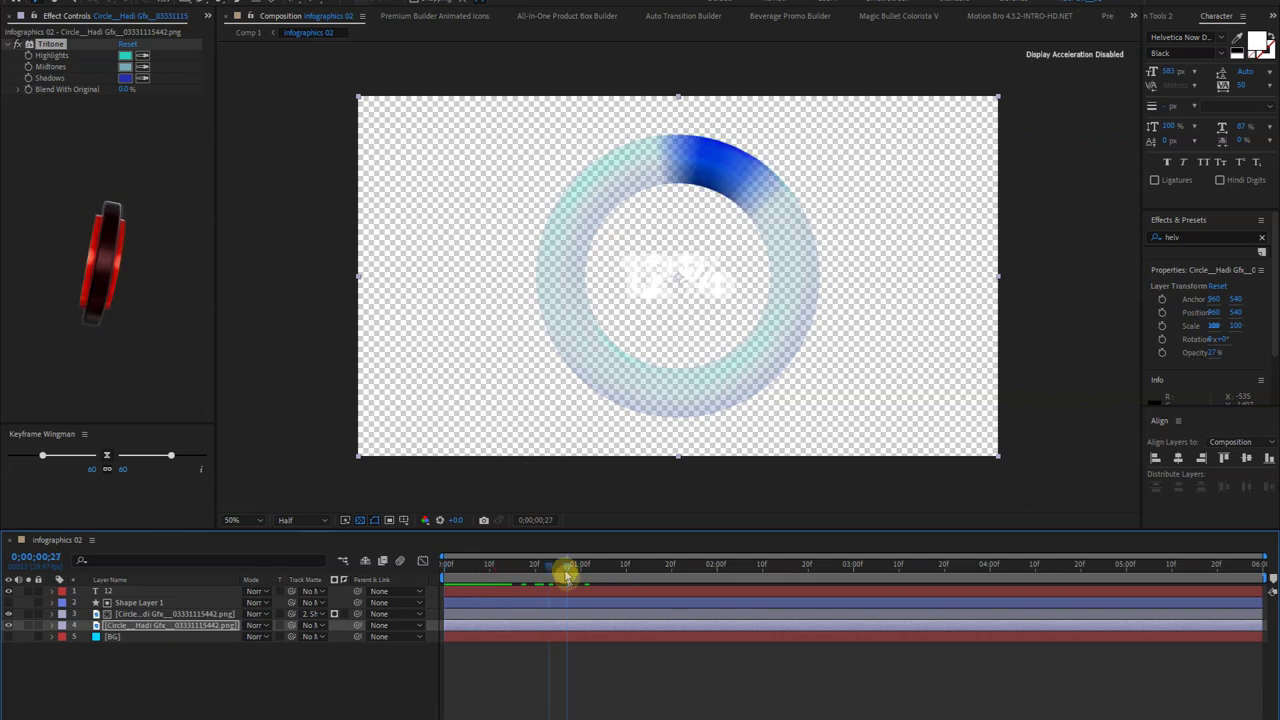
click(20, 4)
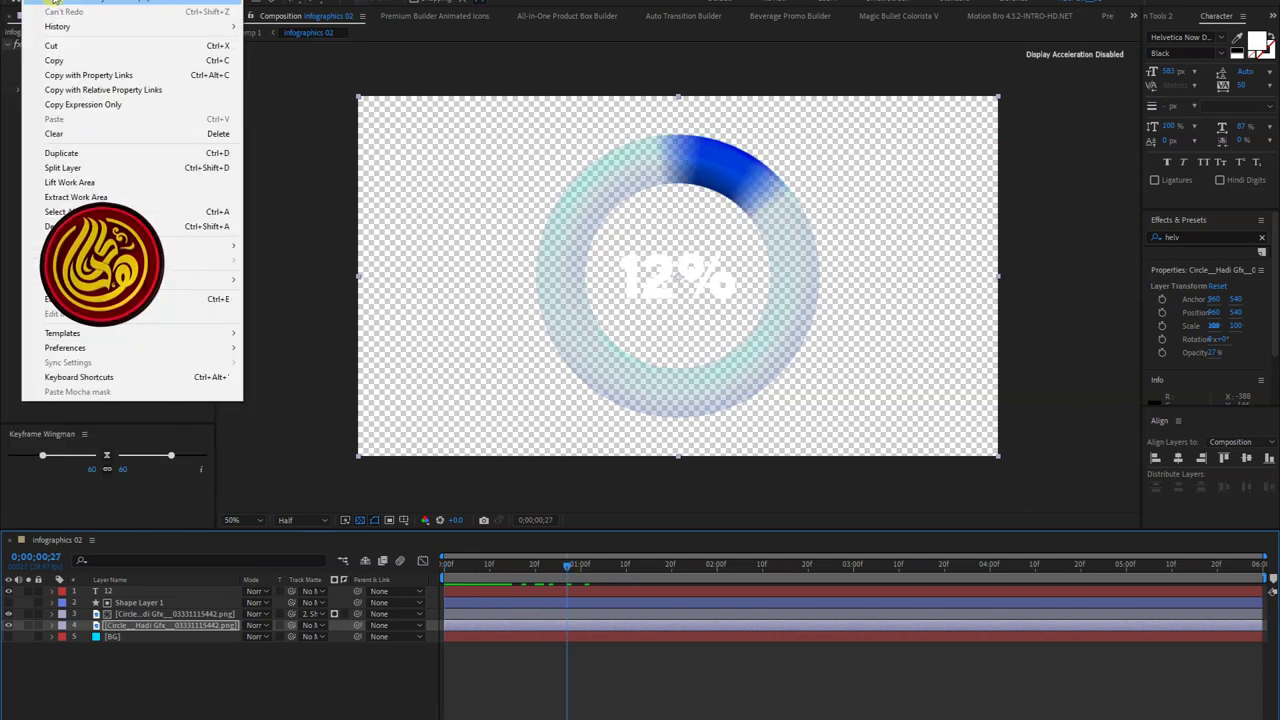
Start a new empty project, discarding unsaved changes to the infographic project.
mouse_move(50, 4)
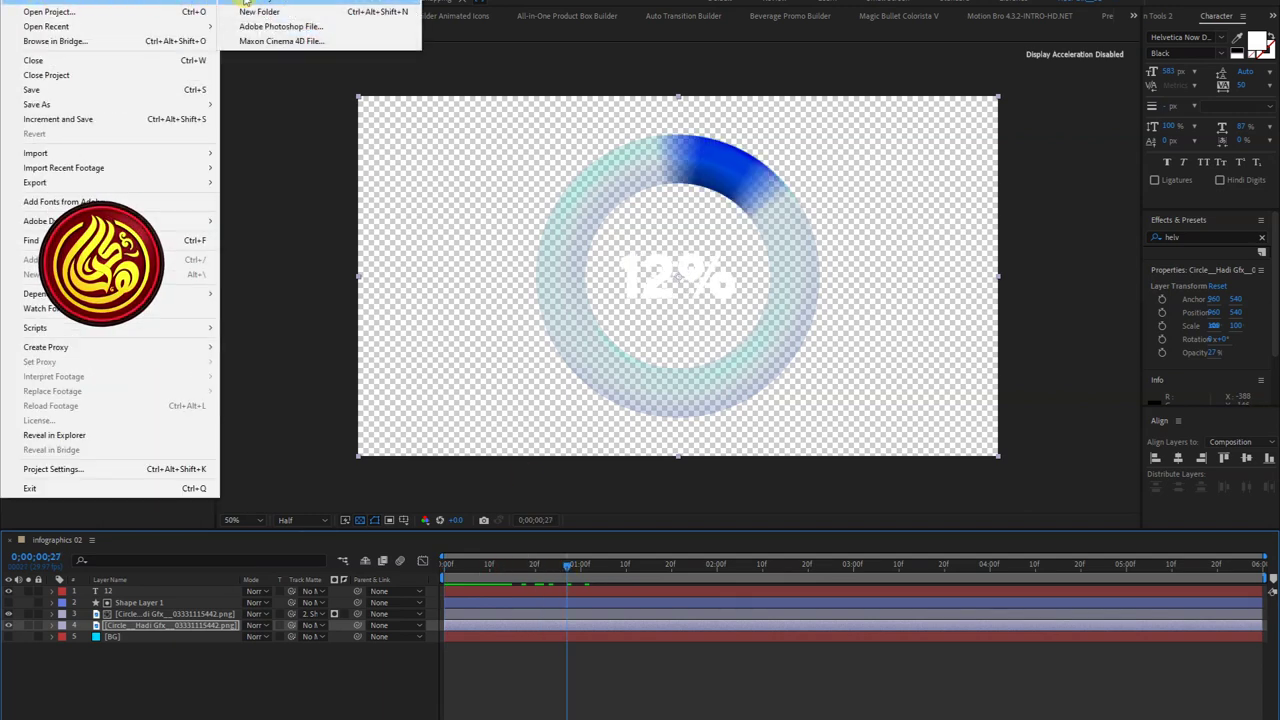
click(250, 4)
click(669, 371)
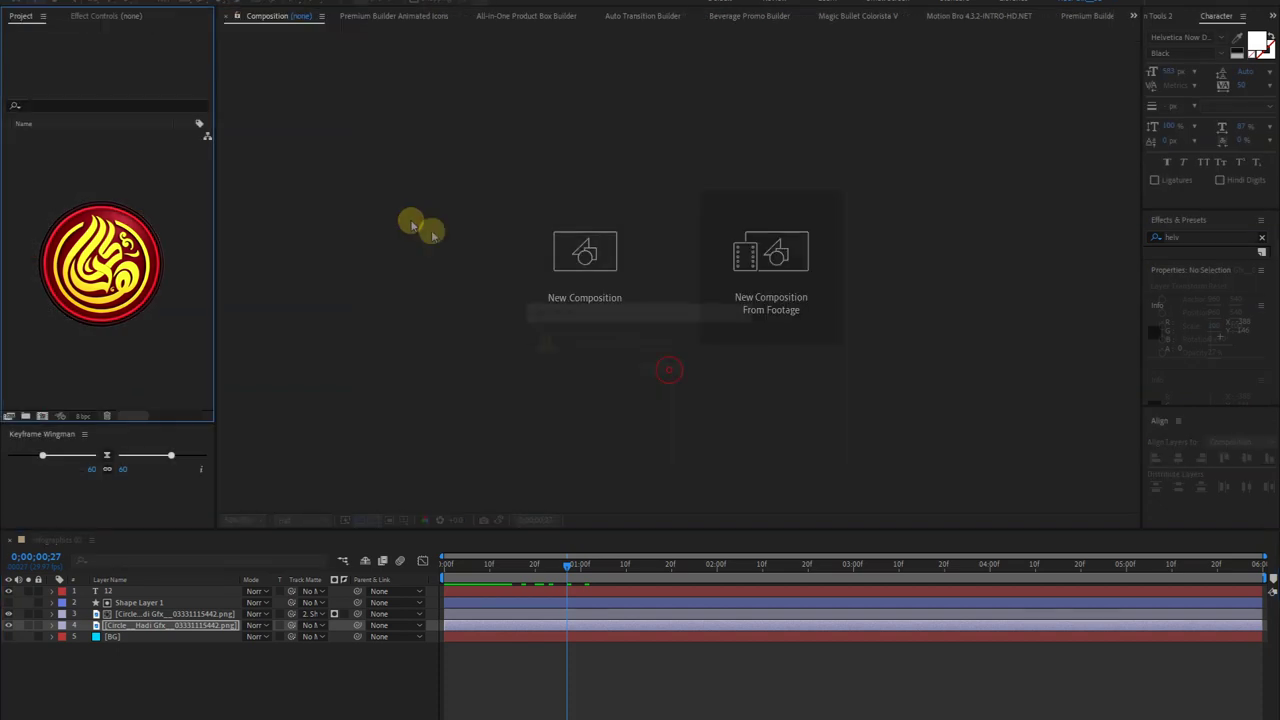
Import Youtube_Subscribe_1 from the HADI GFX library's Subscribe Pack.
click(362, 19)
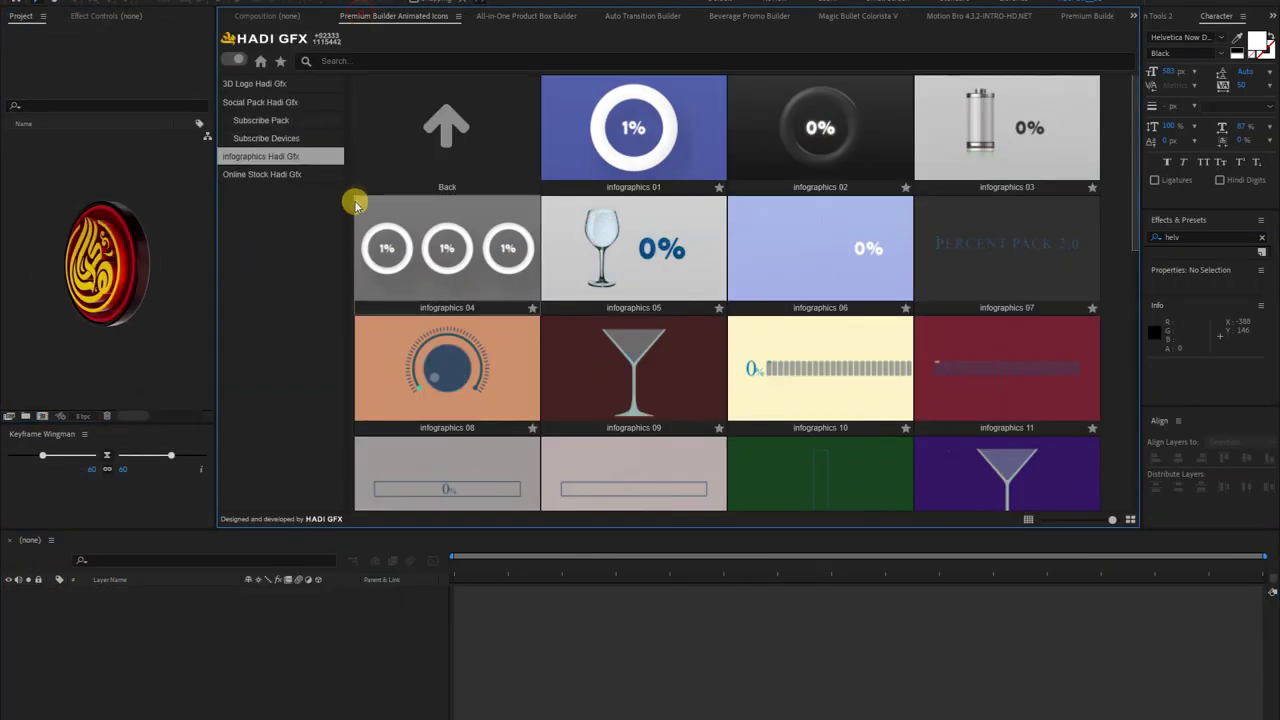
click(288, 138)
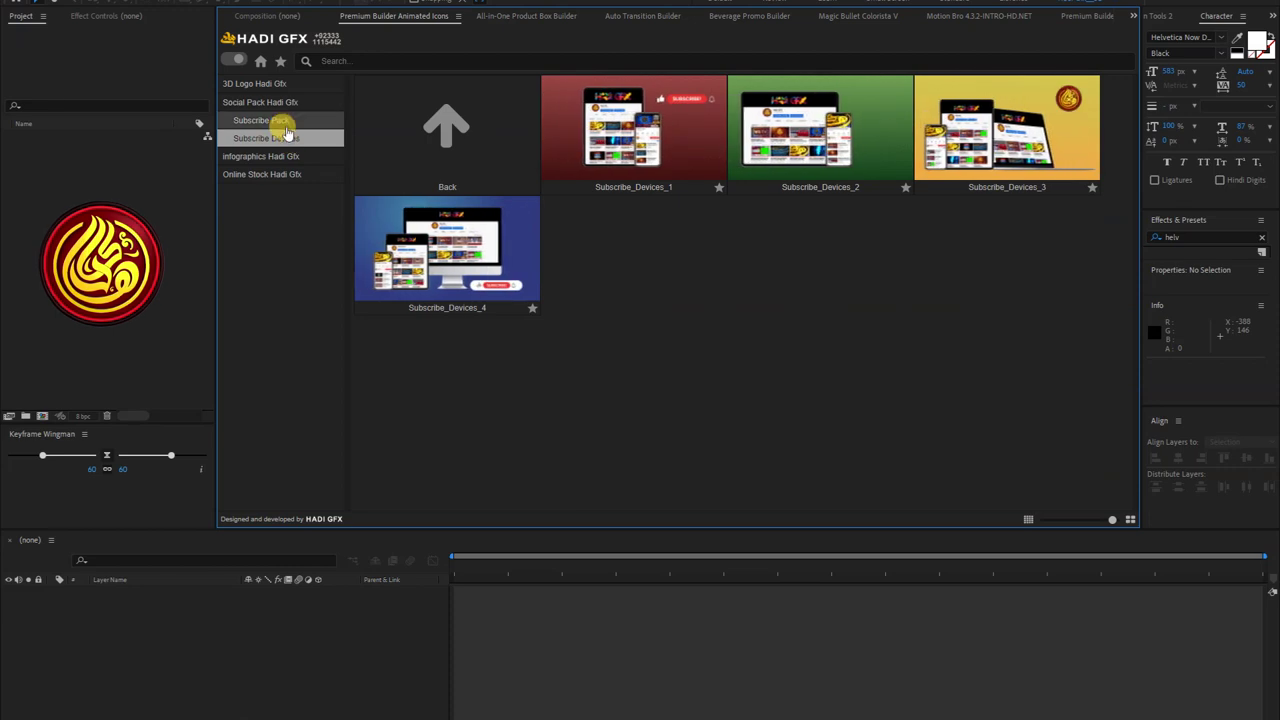
click(285, 121)
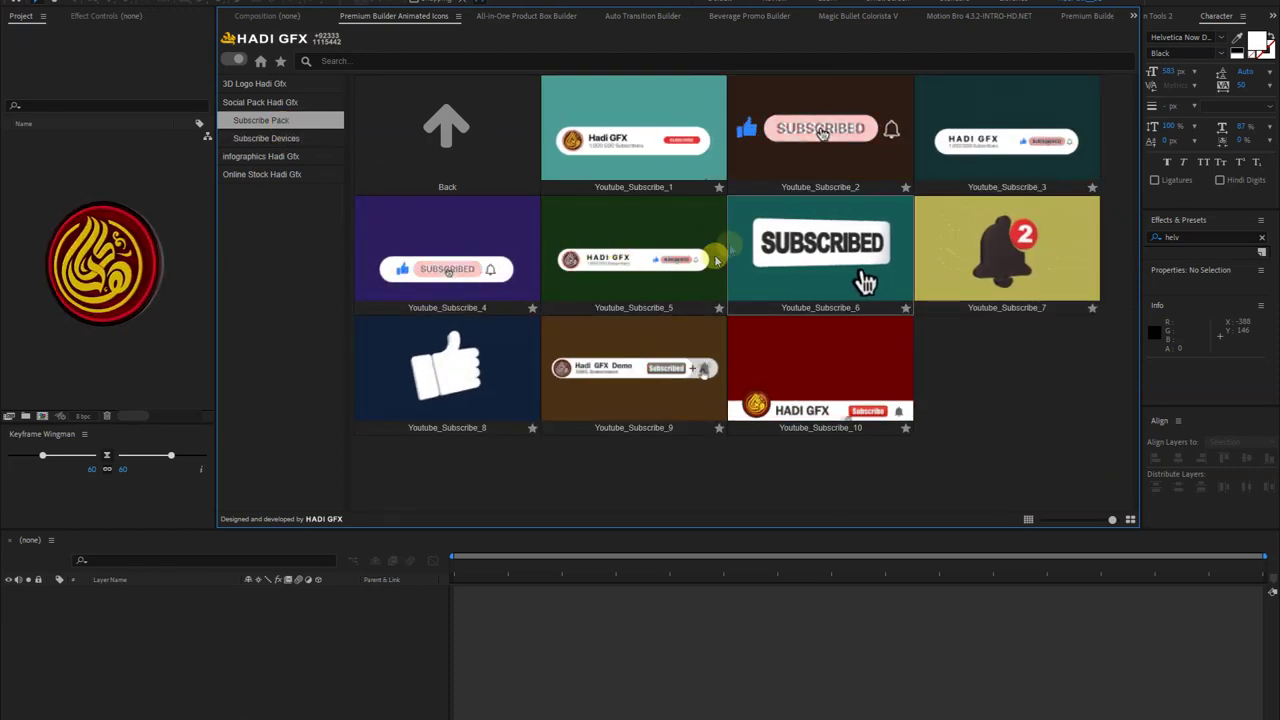
click(587, 163)
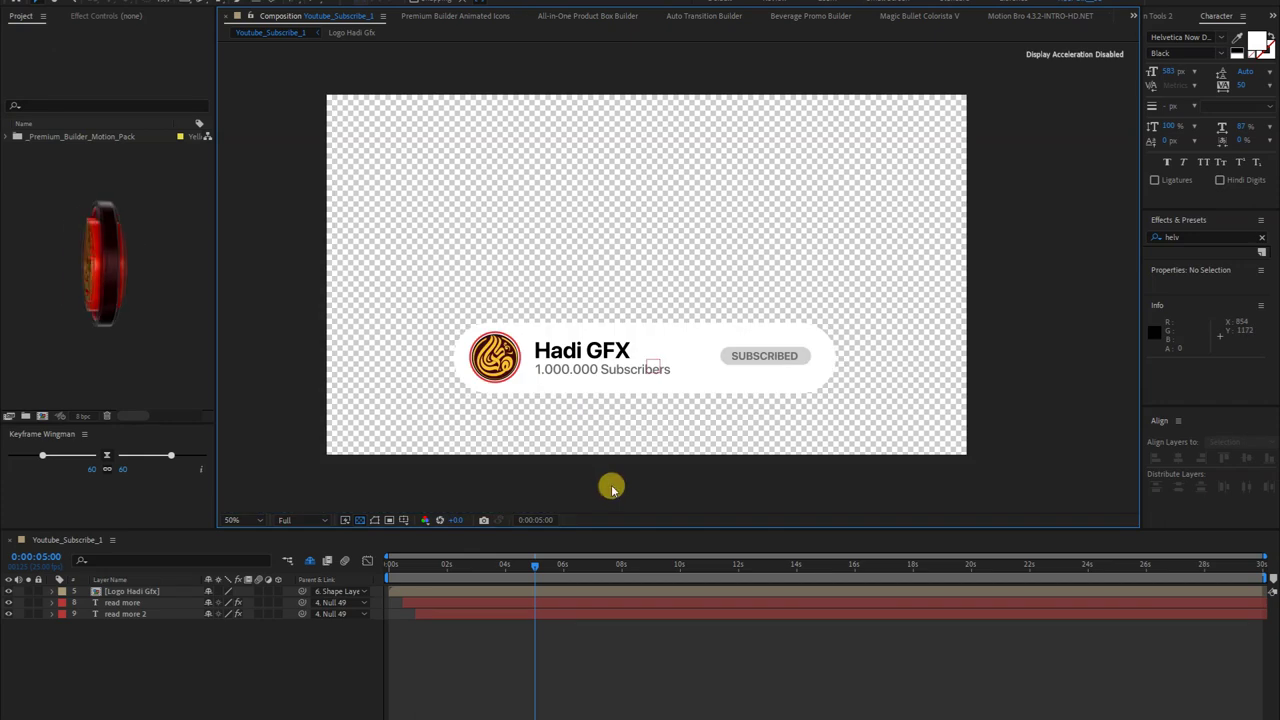
In Youtube_Subscribe_1, replace the channel name Hadi GFX with NEW CHANNEL.
click(452, 566)
drag(388, 578, 641, 607)
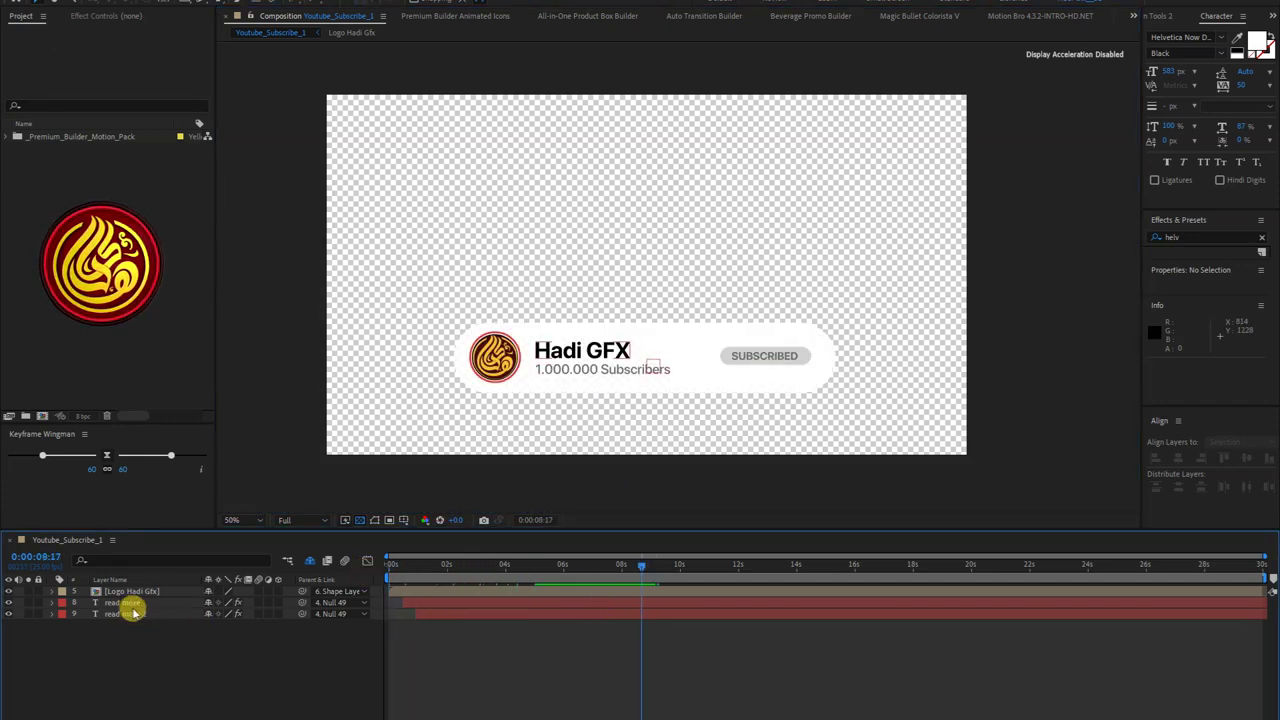
click(120, 603)
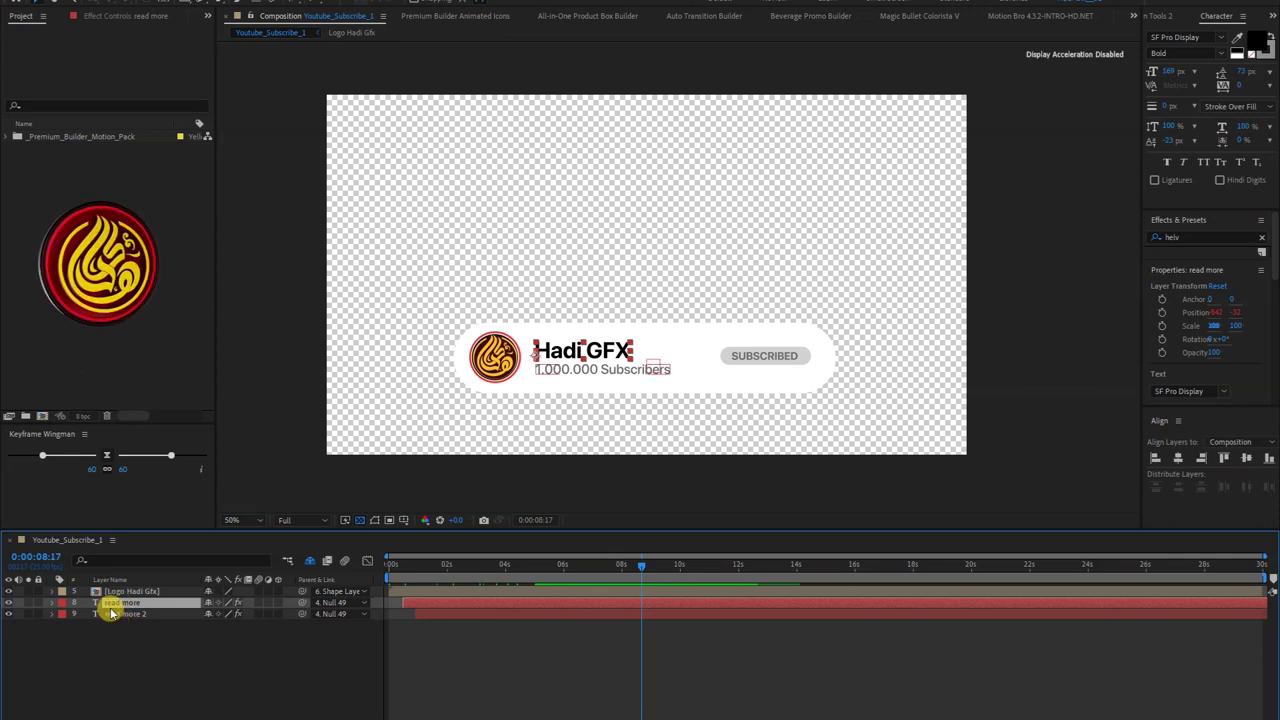
double_click(116, 604)
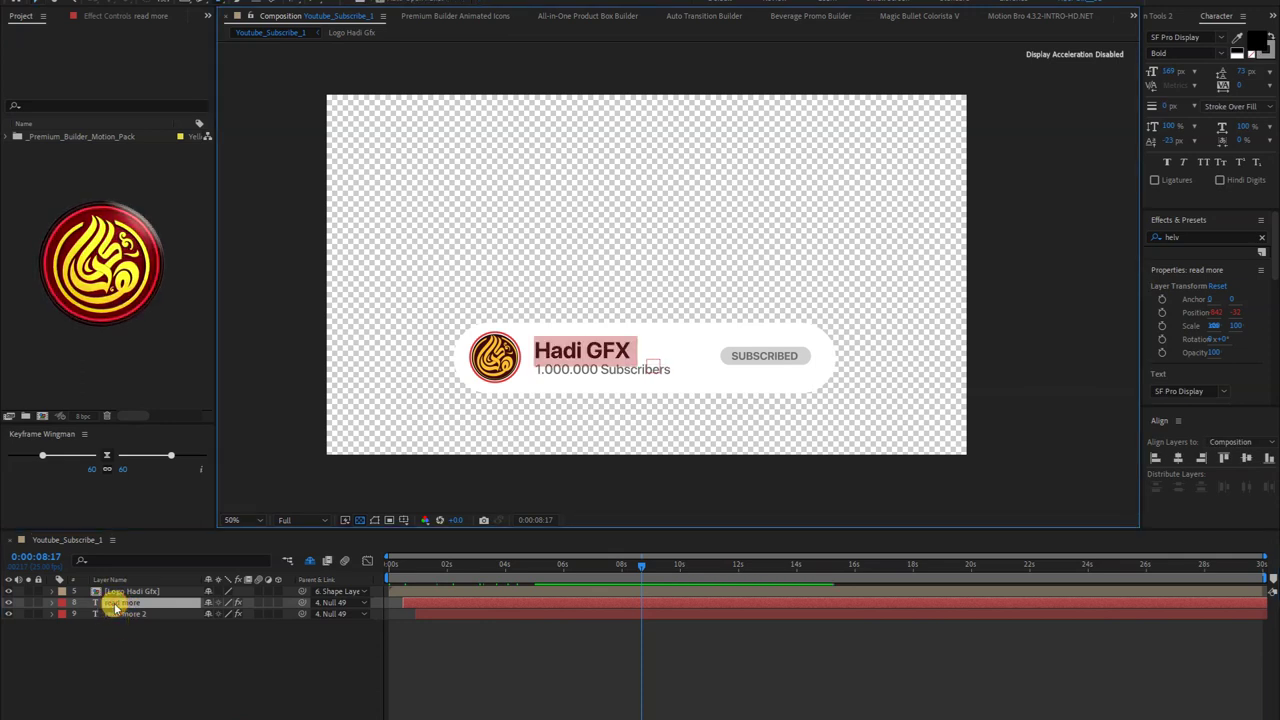
text(NEW CHANNEL)
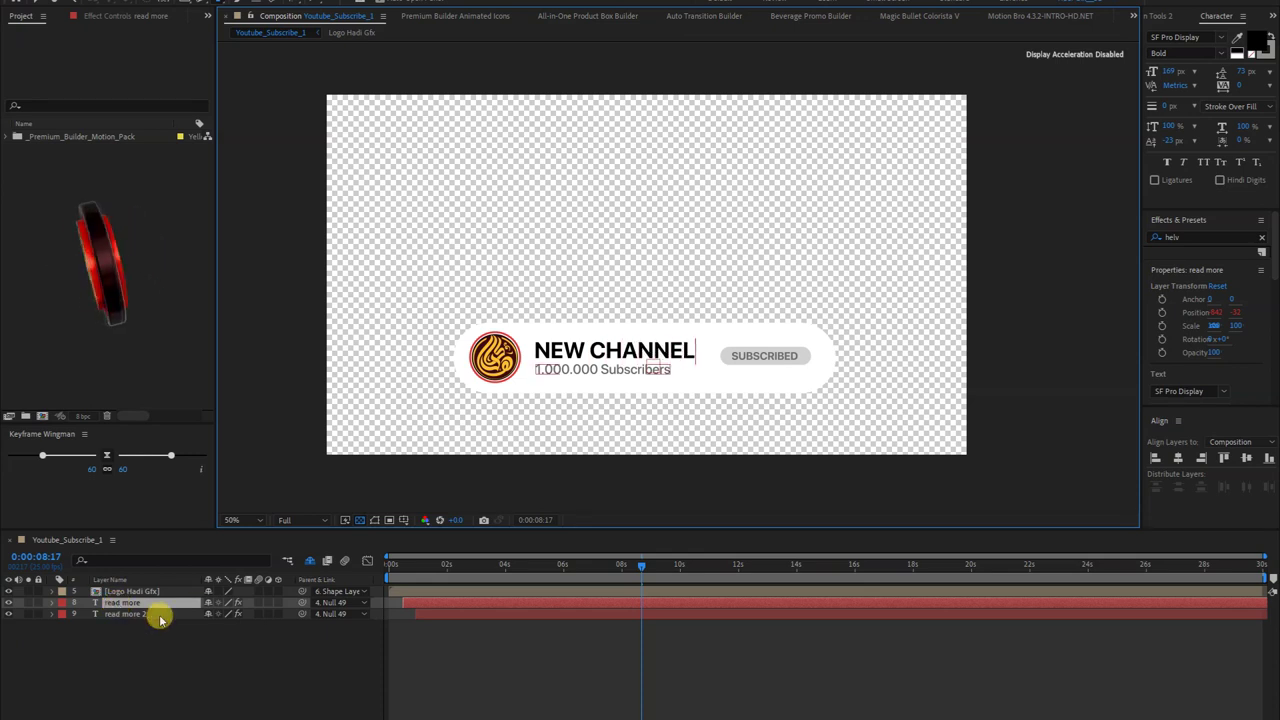
click(378, 539)
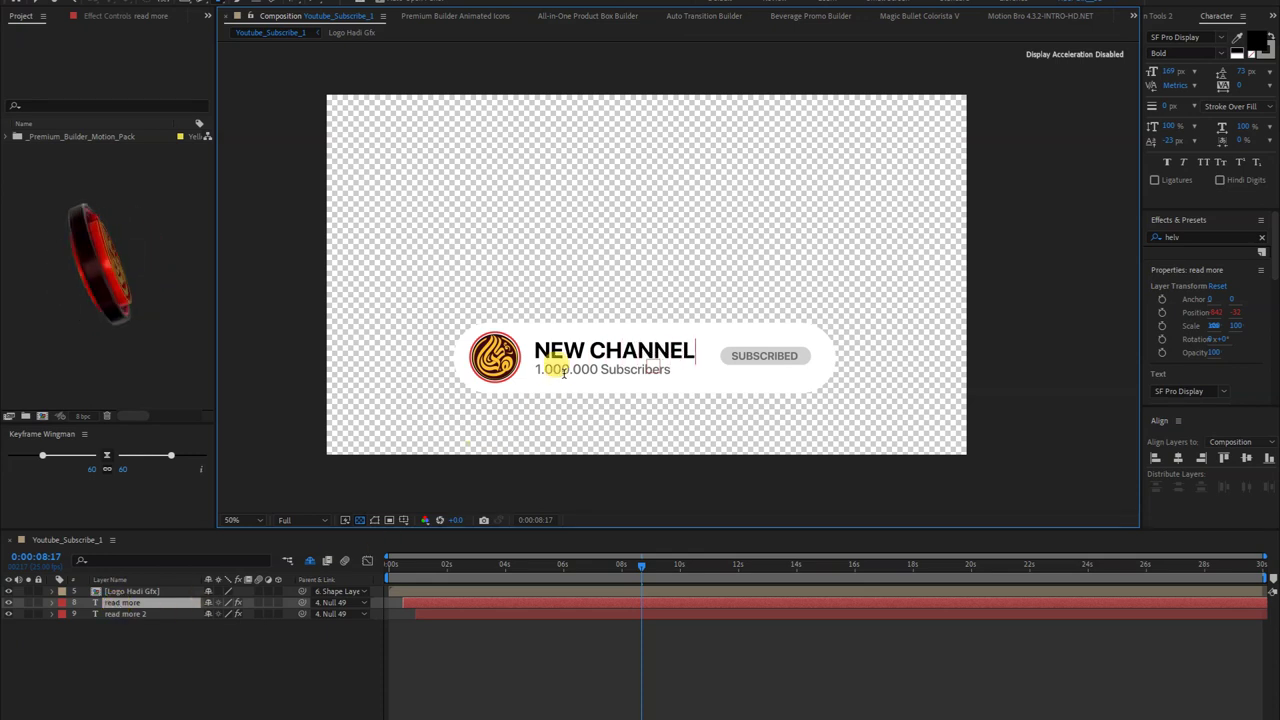
click(251, 661)
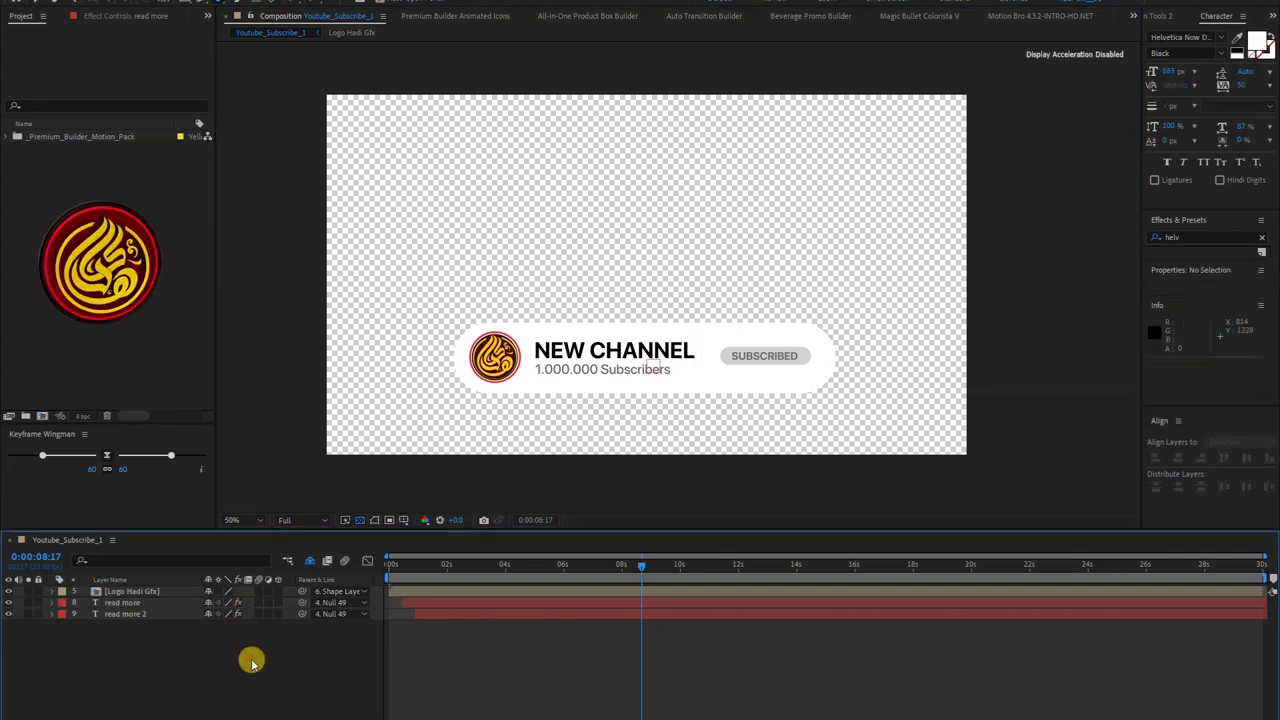